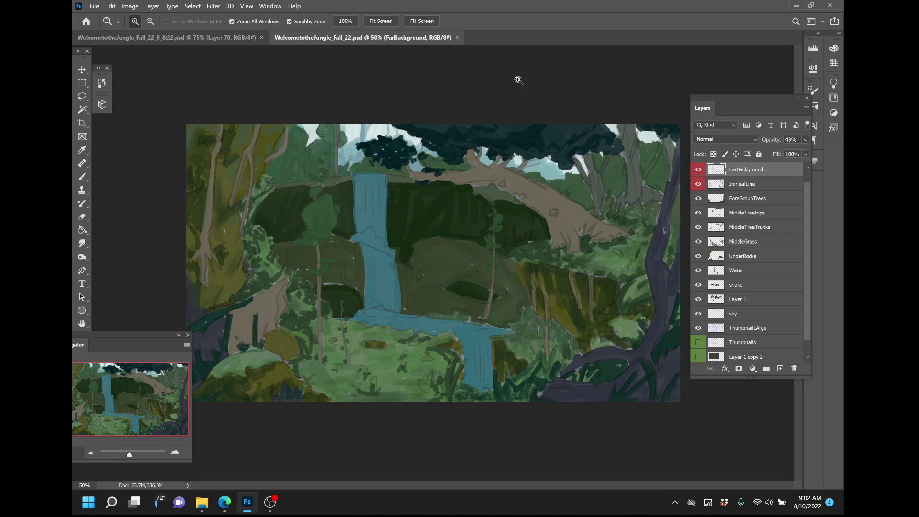
Switch to the WelcometotheJungle_Fall_22_8_&22.psd painting, zoom out to 52.2%, and move the Layers panel off the artwork
click(201, 40)
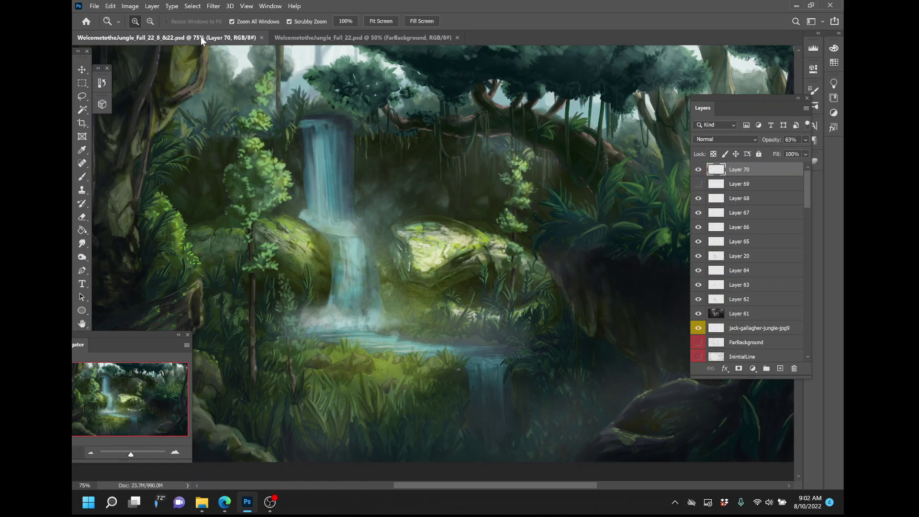
drag(130, 455, 130, 456)
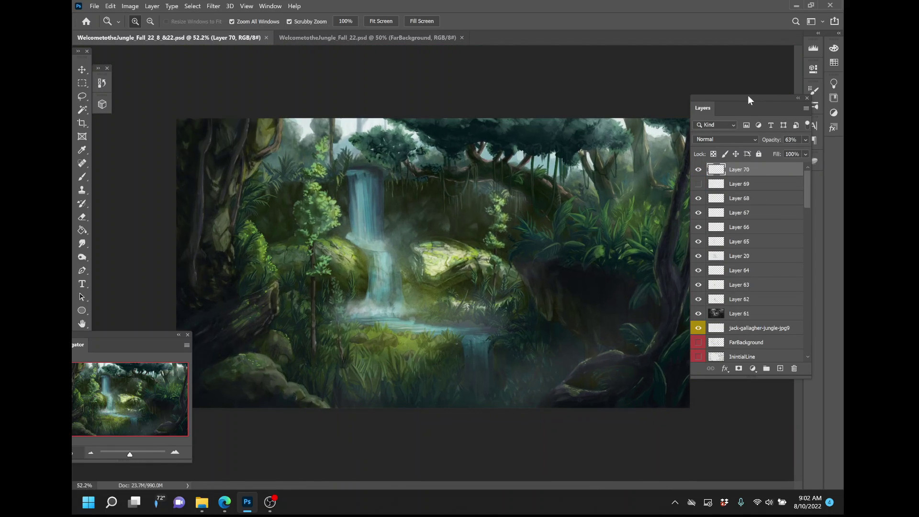
drag(749, 99, 756, 125)
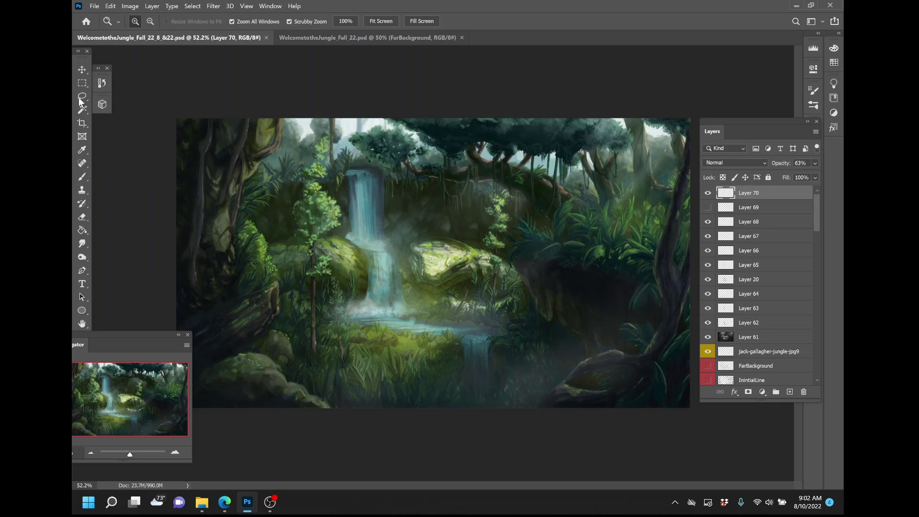
Mark the focal area around the waterfall and central rocks with a rectangular marquee, and clear the selection
click(81, 83)
drag(331, 175, 555, 355)
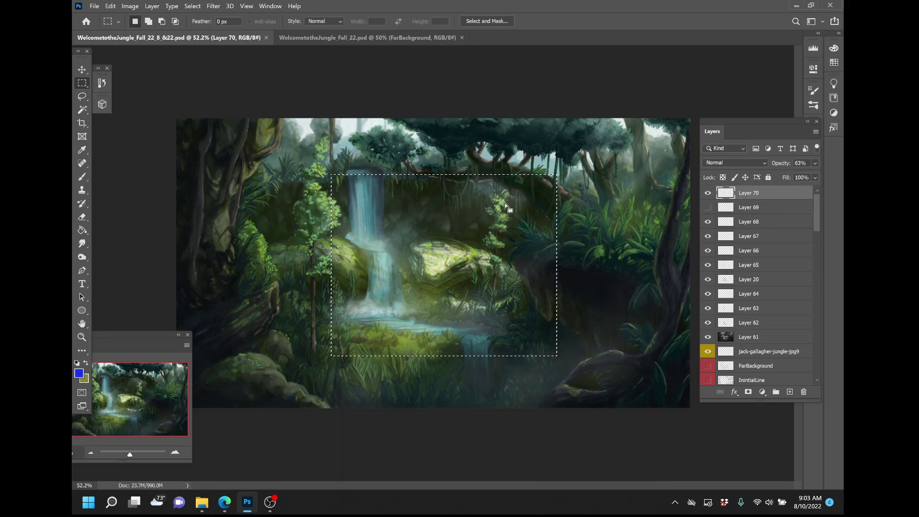
click(510, 156)
Highlight the layers from Layer 62 through Layer 70, and narrow the selection to Layer 70
click(758, 327)
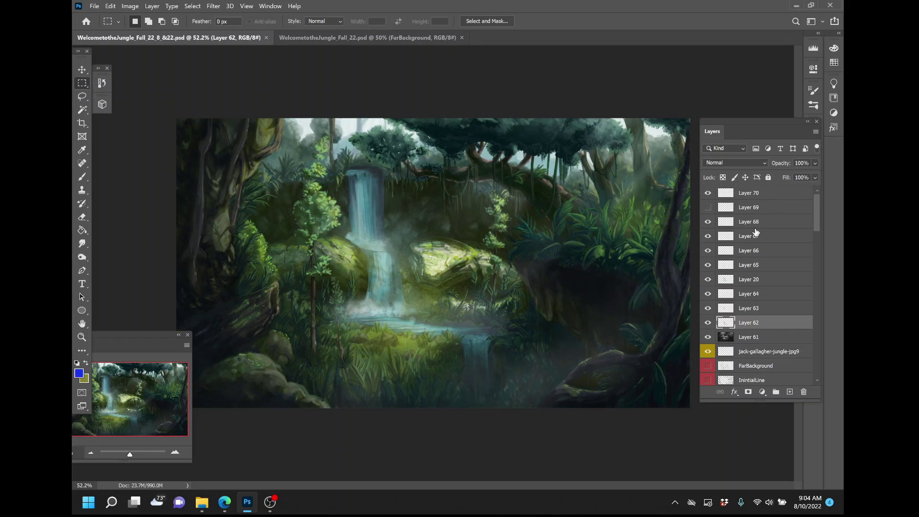
shift+click(768, 196)
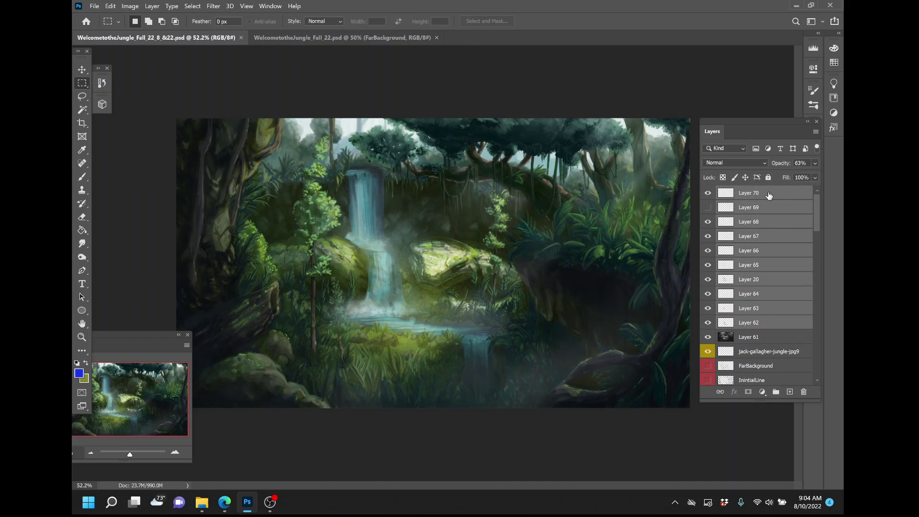
click(772, 327)
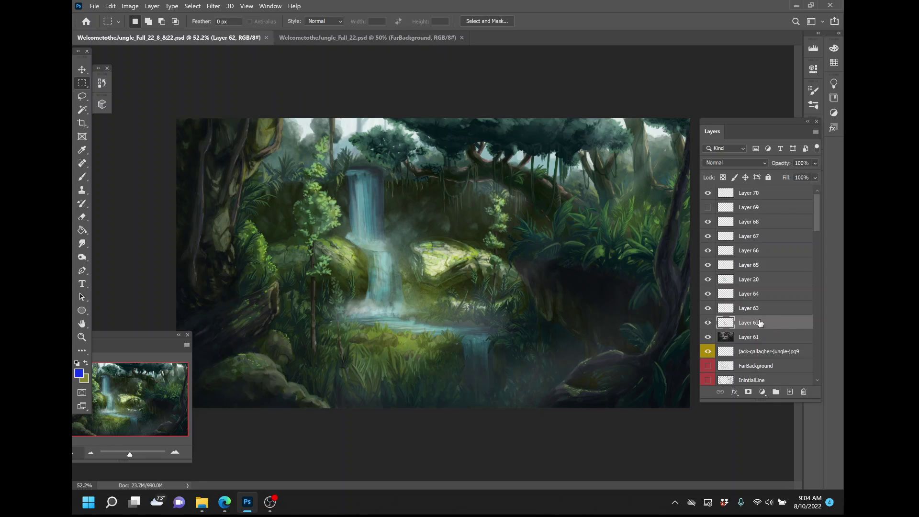
click(785, 197)
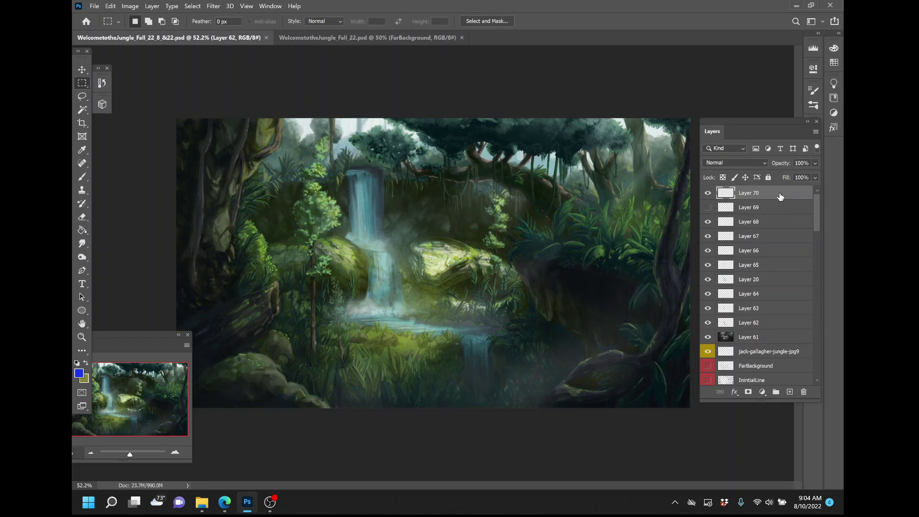
Compare the painting with and without Layer 70, and leave that layer hidden
click(708, 193)
click(708, 194)
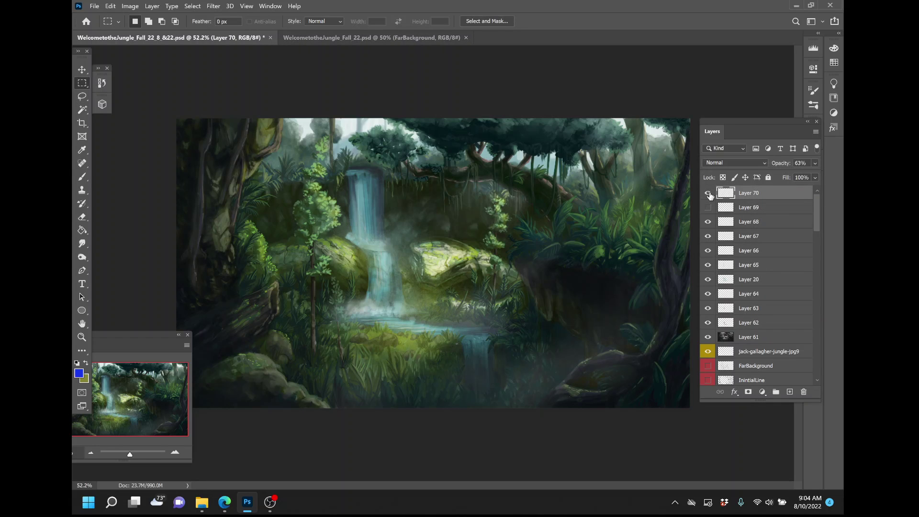
click(708, 193)
click(708, 194)
click(709, 194)
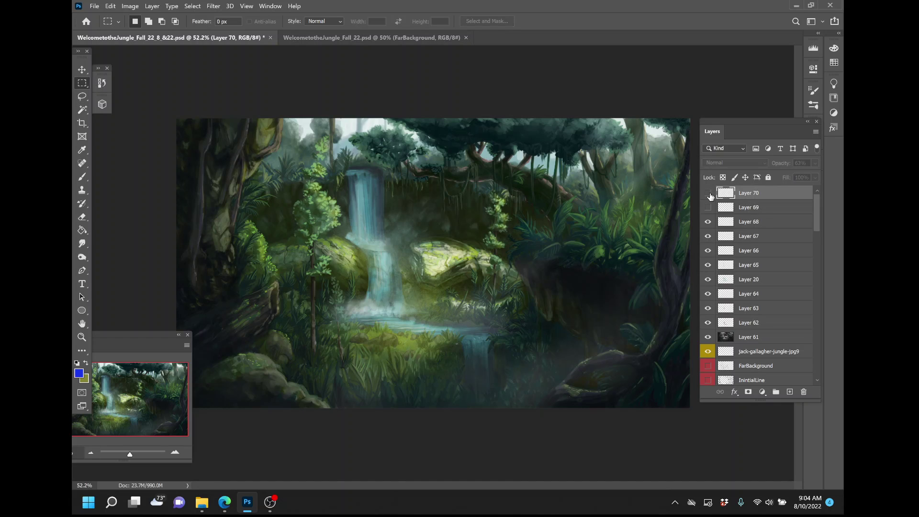
Select Layer 68, compare the painting with and without its Vivid Light glow, and leave the layer hidden
click(708, 223)
click(708, 223)
click(708, 223)
click(708, 223)
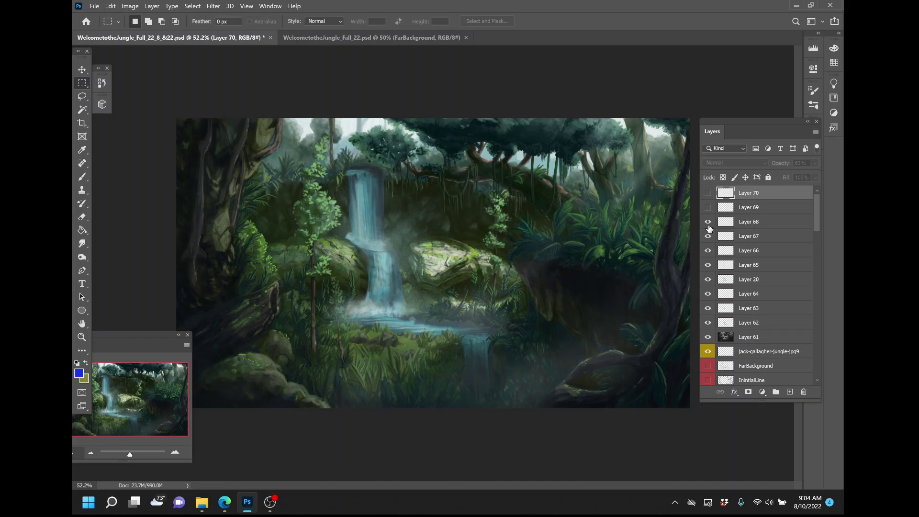
click(750, 224)
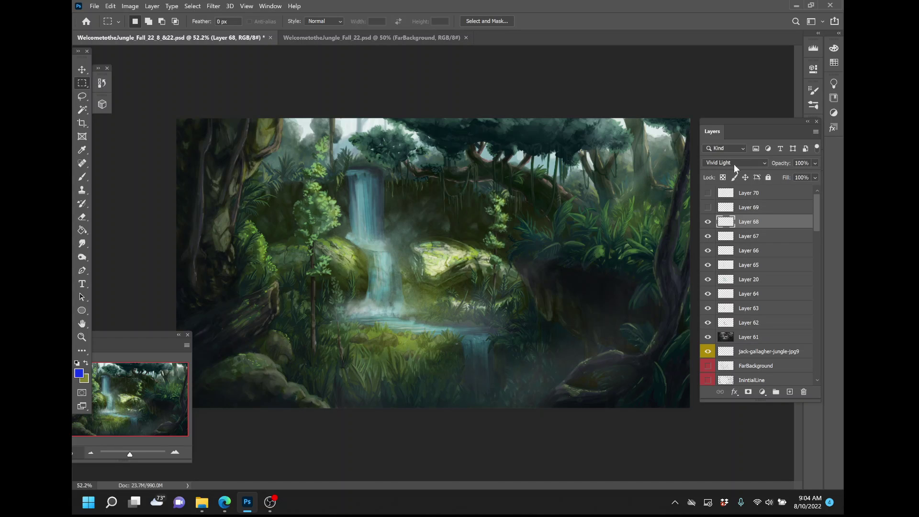
click(708, 223)
click(708, 223)
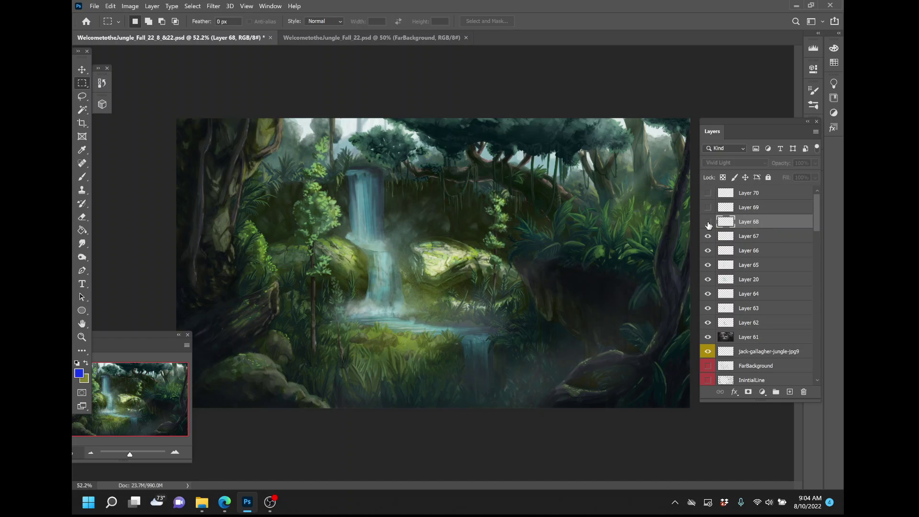
click(708, 223)
click(708, 223)
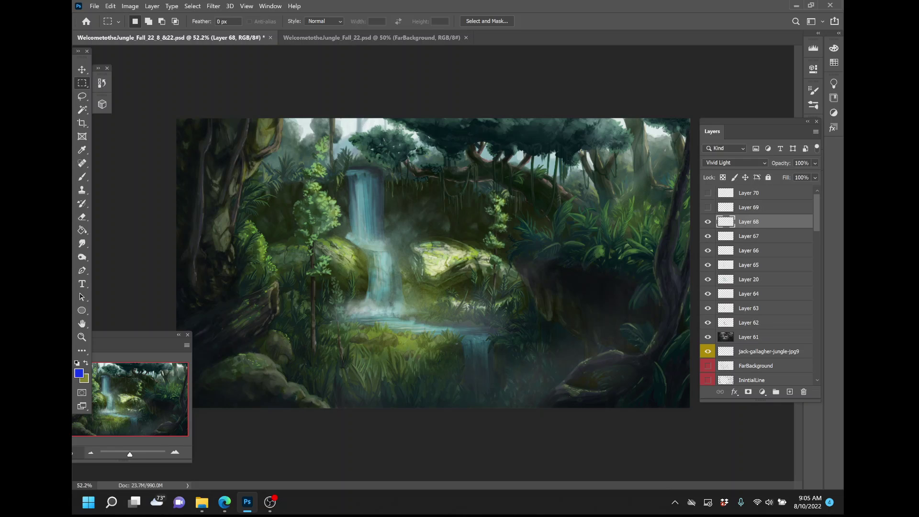
click(708, 222)
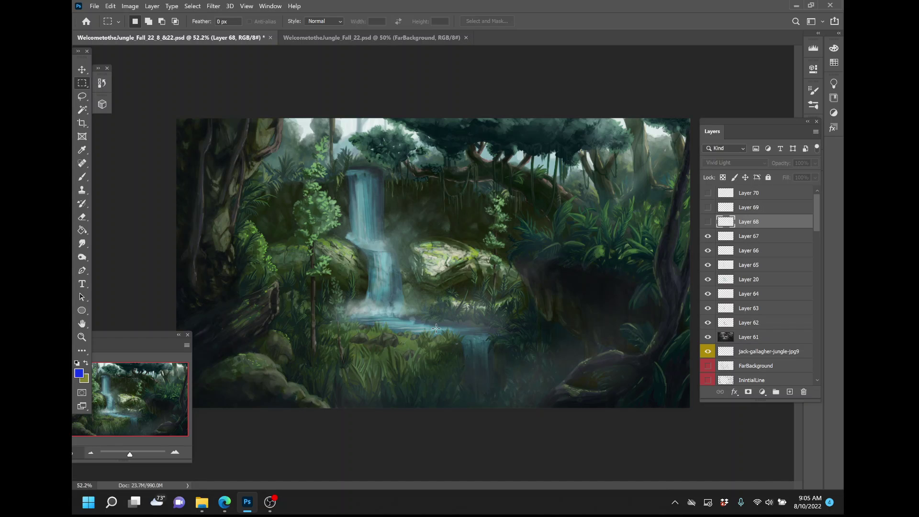
Compare the painting with and without Layer 67, recheck the Layer 68 effect, and leave both layers hidden
click(707, 236)
click(706, 237)
click(707, 236)
click(706, 237)
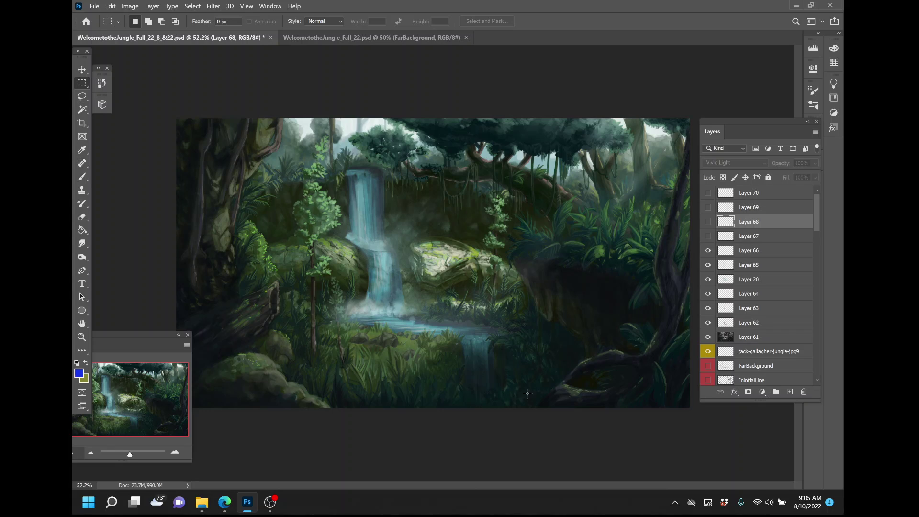
click(708, 222)
click(708, 222)
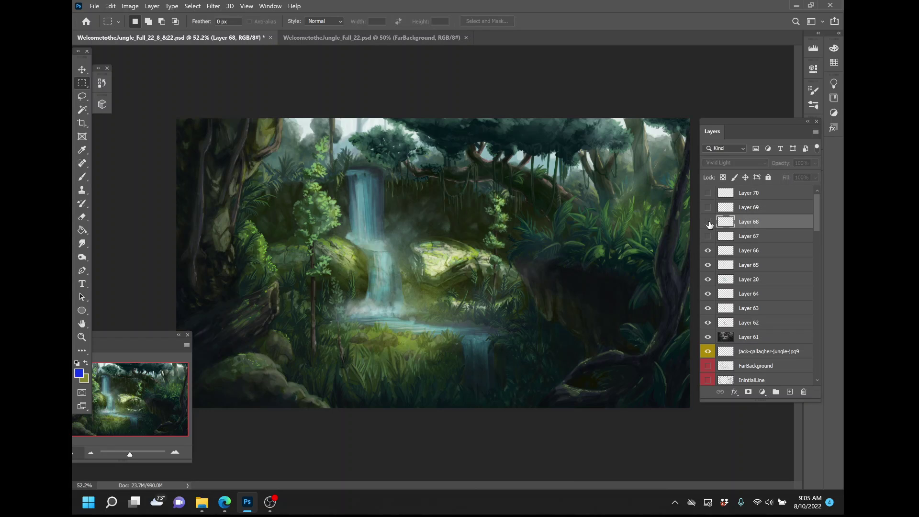
Examine how Layer 67 changes the lower foreground by repeatedly showing and hiding it
click(707, 237)
click(707, 239)
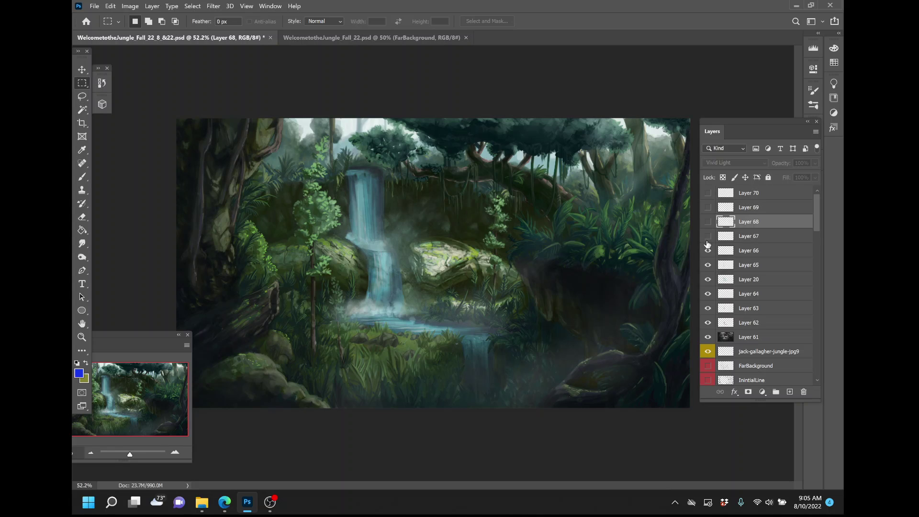
click(707, 239)
click(708, 241)
click(708, 236)
click(708, 237)
click(708, 237)
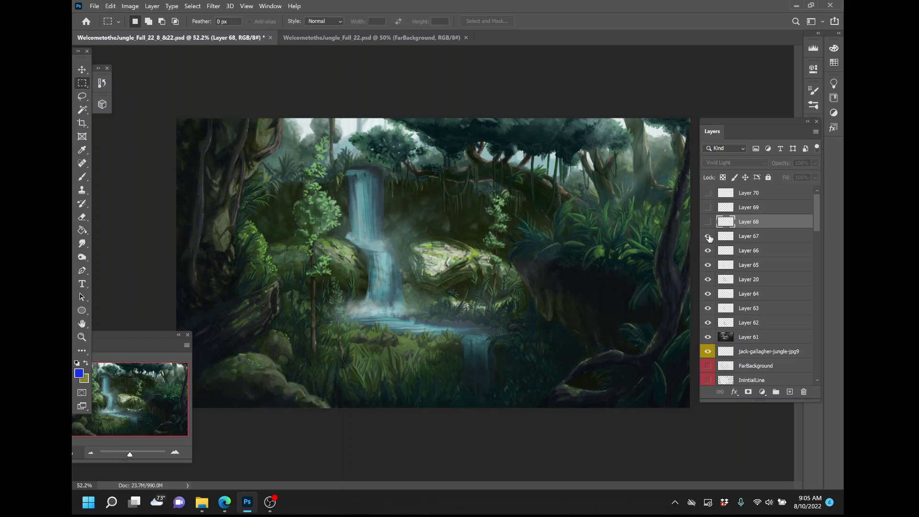
click(708, 237)
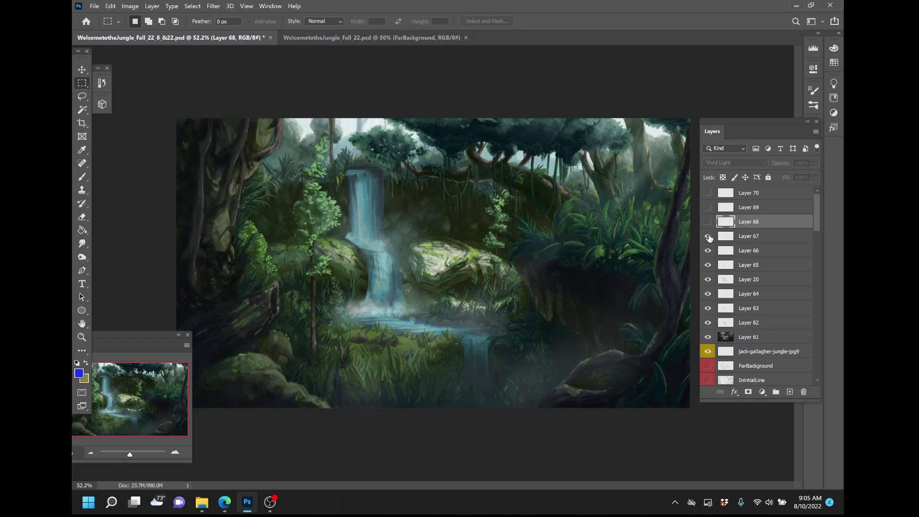
click(707, 236)
click(707, 236)
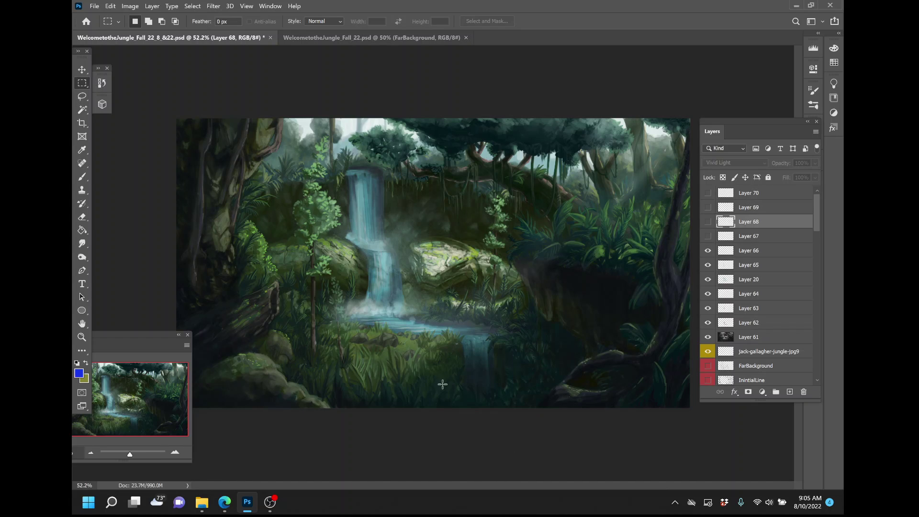
Compare the painting with Layer 66 off and on, and with Layer 67 on and off
click(708, 252)
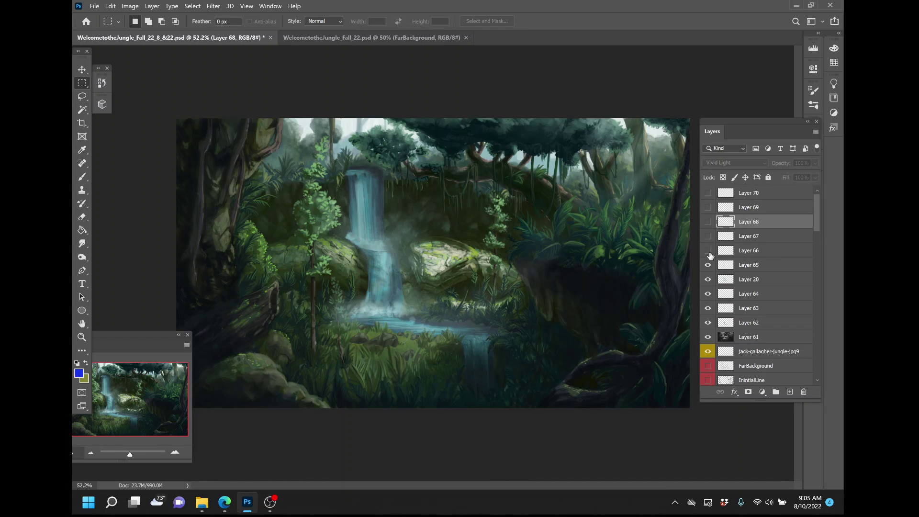
click(707, 251)
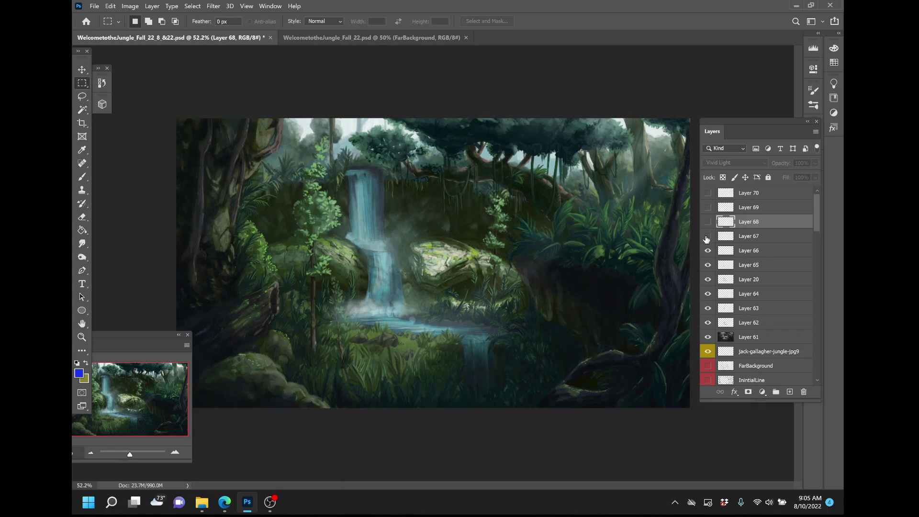
click(708, 236)
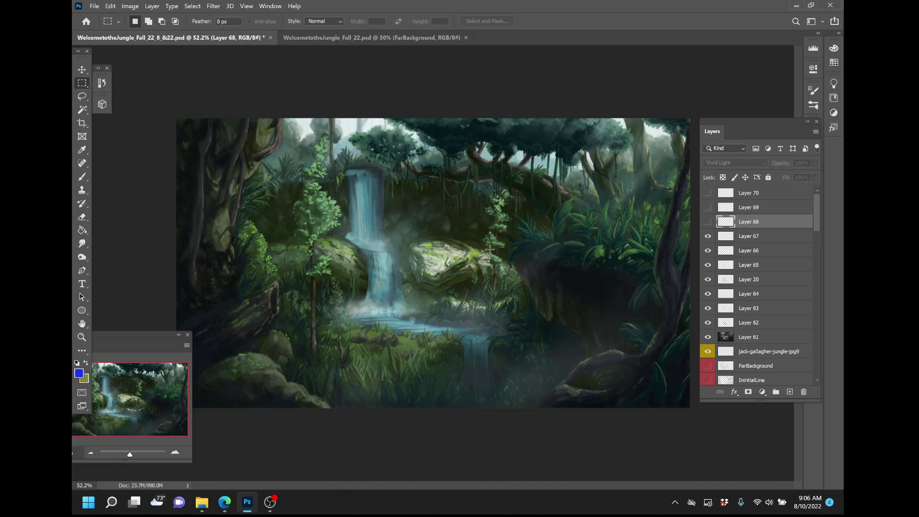
click(707, 237)
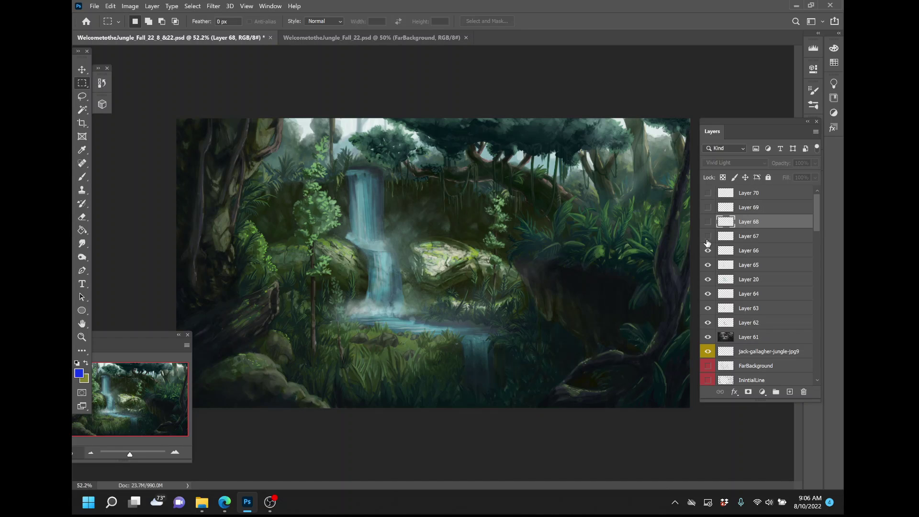
Compare the waterfall area with and without Layer 66, and leave that layer hidden
click(707, 252)
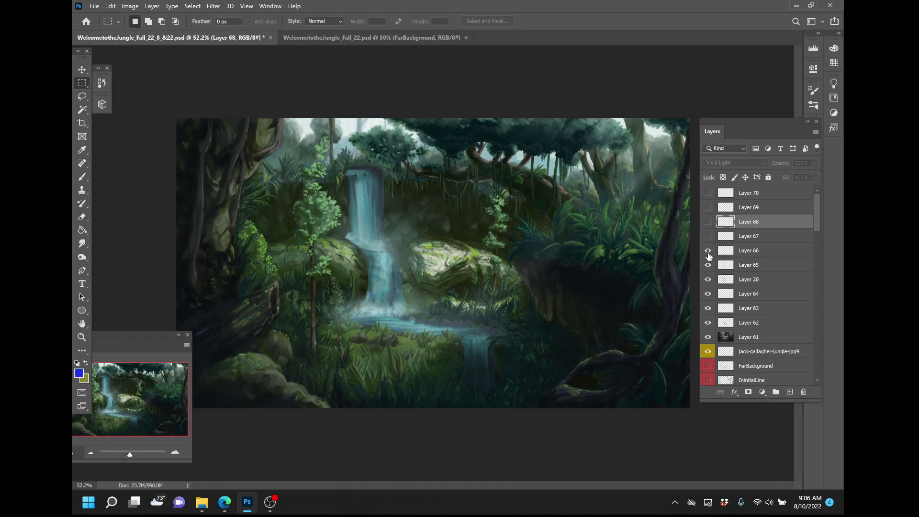
click(709, 256)
click(708, 255)
click(708, 255)
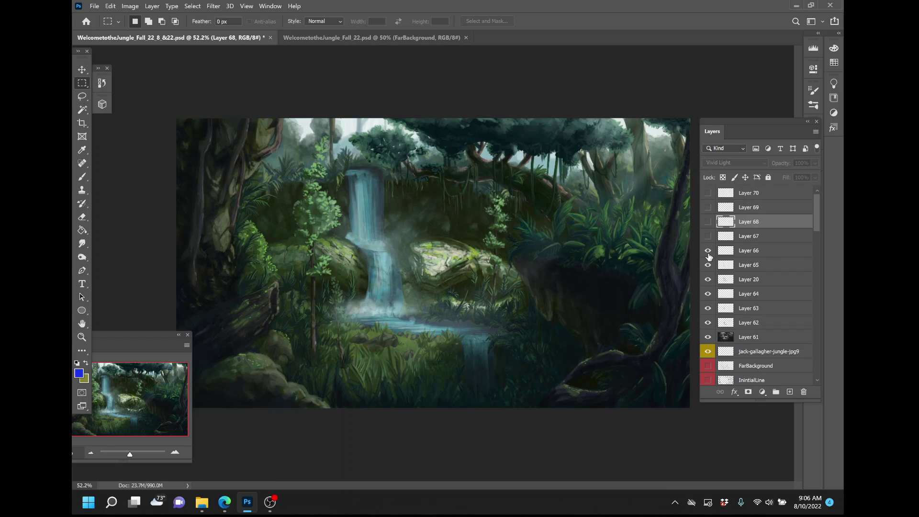
click(709, 256)
click(708, 256)
click(708, 256)
Compare the painting with and without Layer 65, and leave that layer hidden
click(708, 267)
click(708, 267)
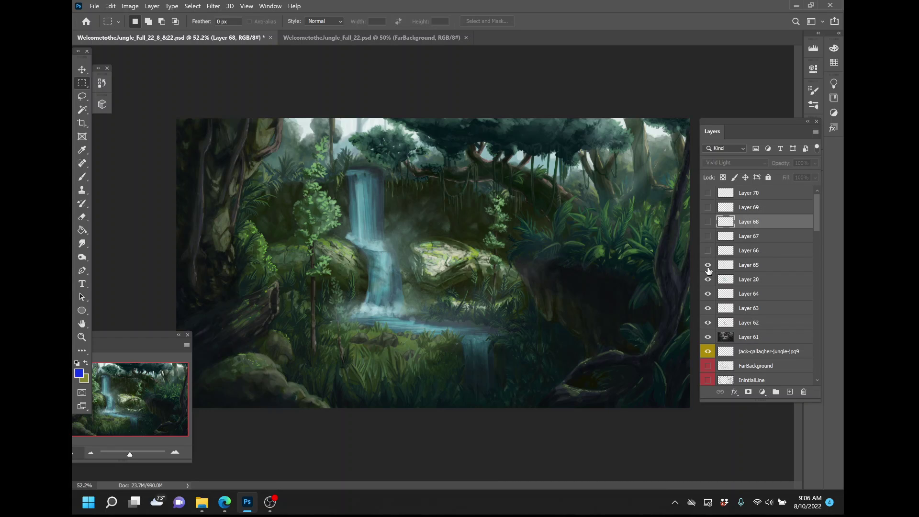
click(708, 269)
Compare the area around the waterfall and central rocks with and without Layer 20, and leave the layer hidden
click(707, 282)
click(707, 281)
click(708, 282)
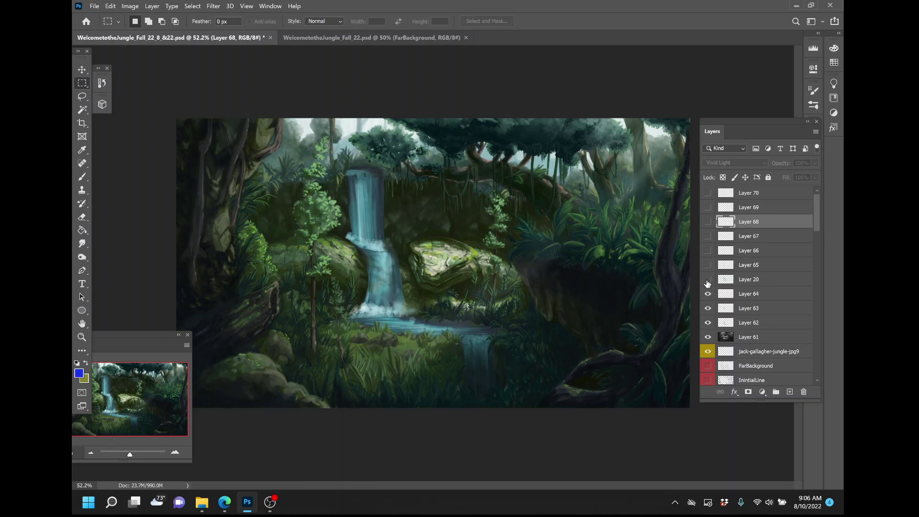
click(707, 281)
click(707, 281)
click(707, 281)
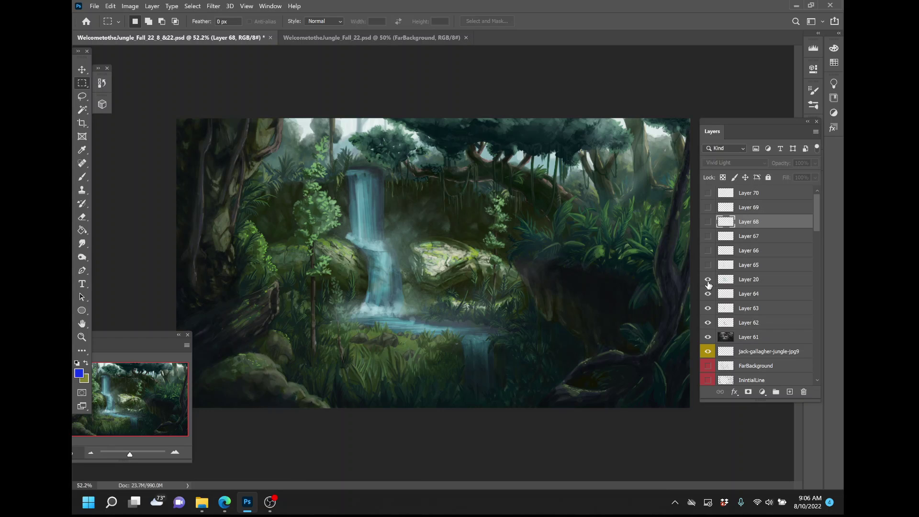
click(707, 282)
click(708, 280)
click(708, 281)
click(708, 281)
click(708, 281)
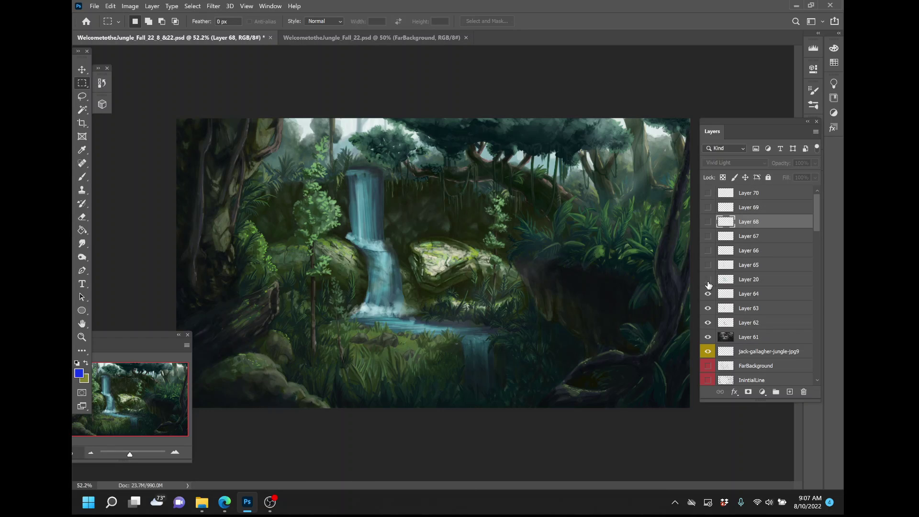
click(708, 282)
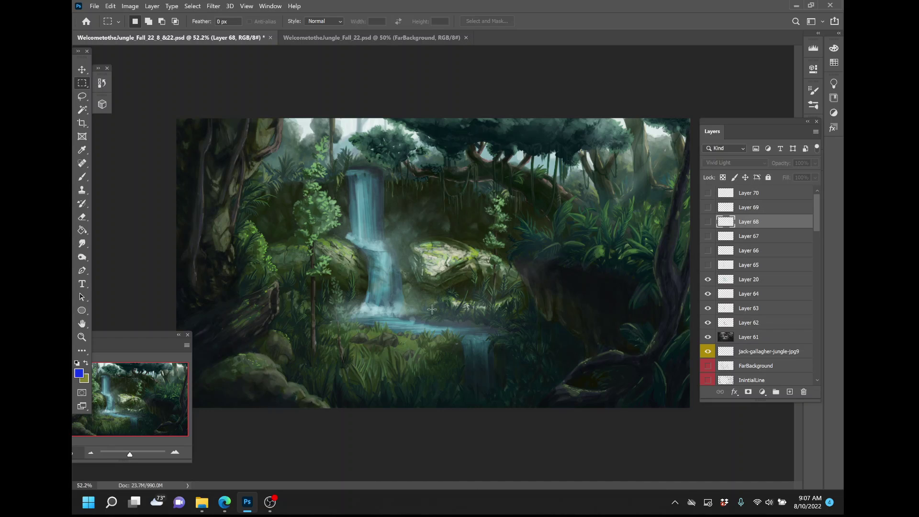
click(708, 280)
click(707, 281)
Compare the painting with and without Layer 64, and leave that layer hidden
click(707, 293)
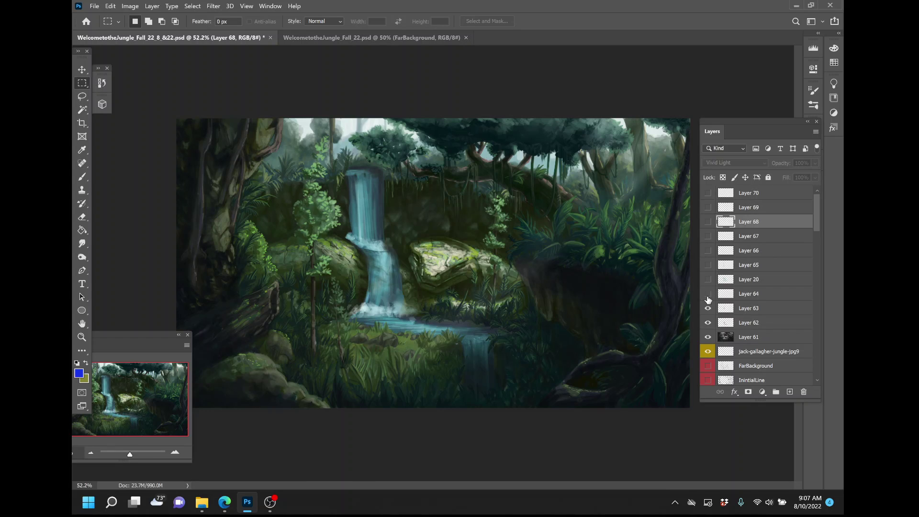
click(707, 295)
click(707, 295)
click(707, 295)
Hide Layer 63, and compare the waterfall with Layer 62 off and on
click(707, 308)
click(708, 323)
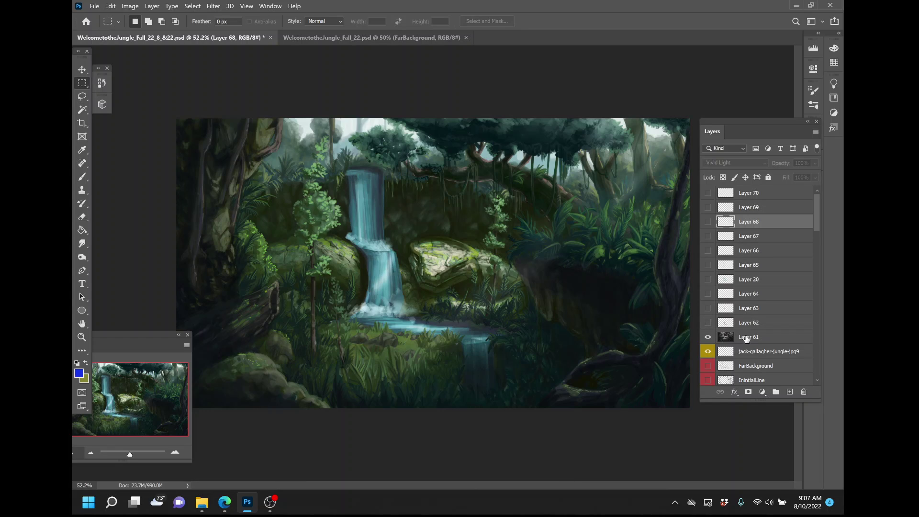
click(707, 323)
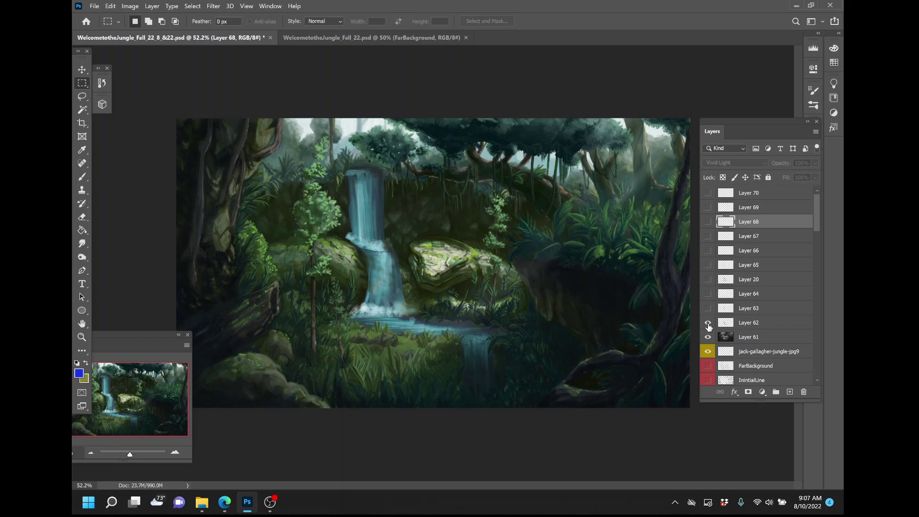
Compare the waterfall repeatedly with and without Layer 62, and leave that layer hidden
click(708, 324)
click(708, 324)
click(708, 323)
click(708, 323)
click(708, 324)
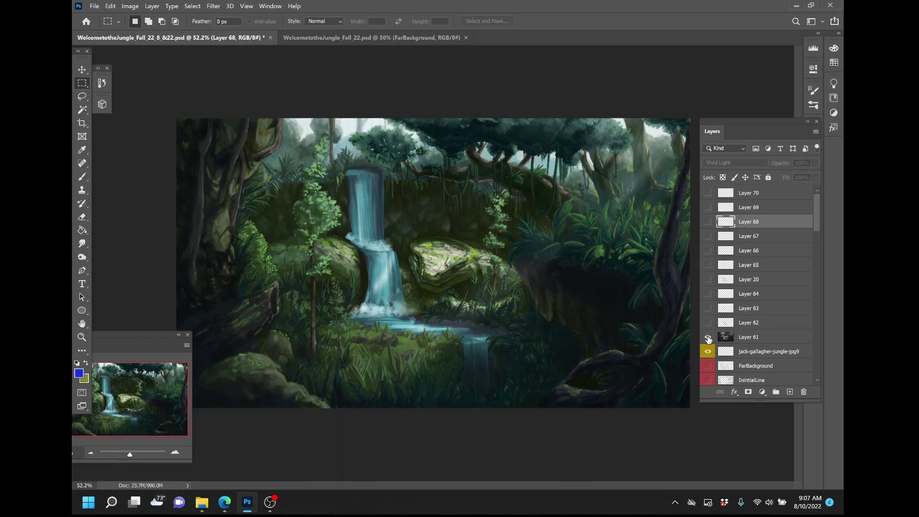
click(708, 323)
click(708, 323)
click(708, 324)
click(708, 324)
click(708, 324)
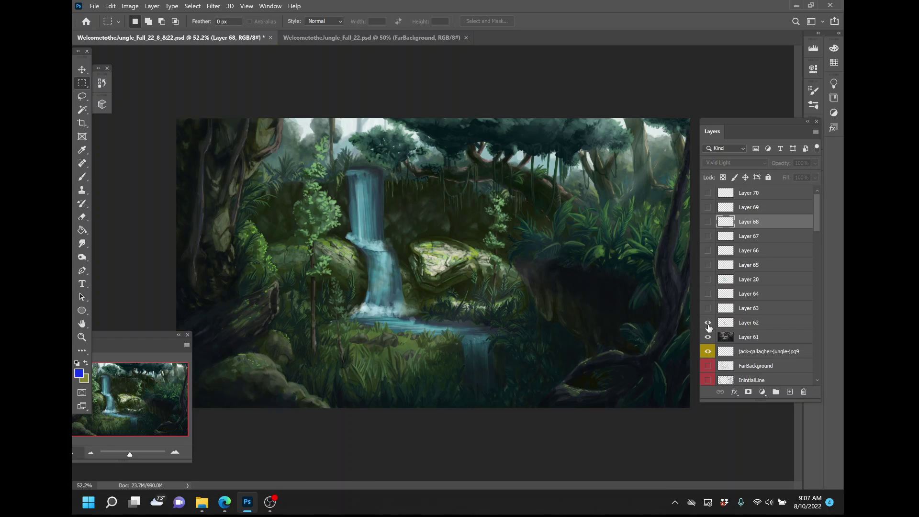
click(708, 325)
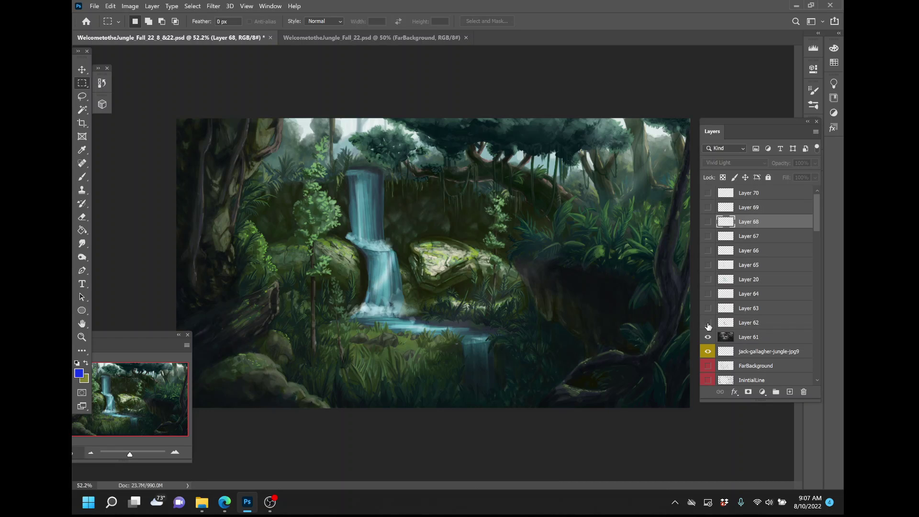
click(708, 326)
click(708, 325)
click(707, 325)
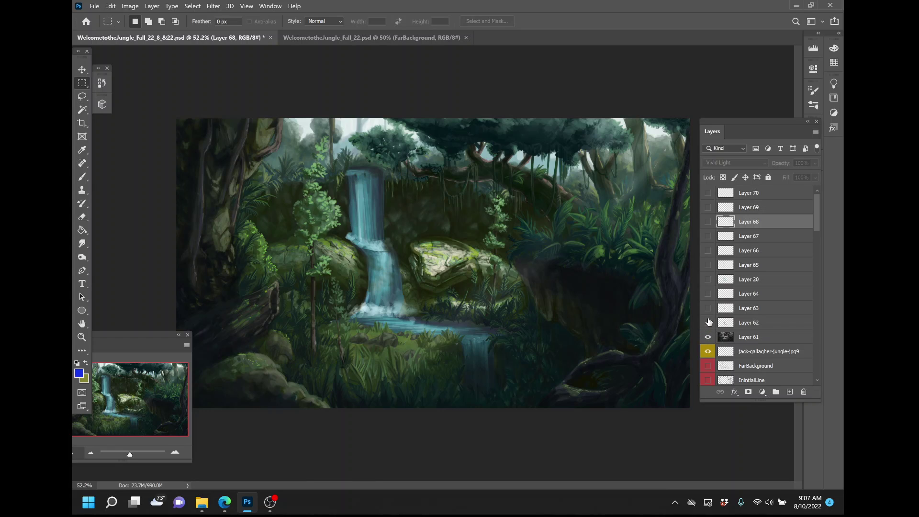
click(707, 322)
Select Layer 61 and compare the whole painting with and without it, leaving the layer visible
click(731, 337)
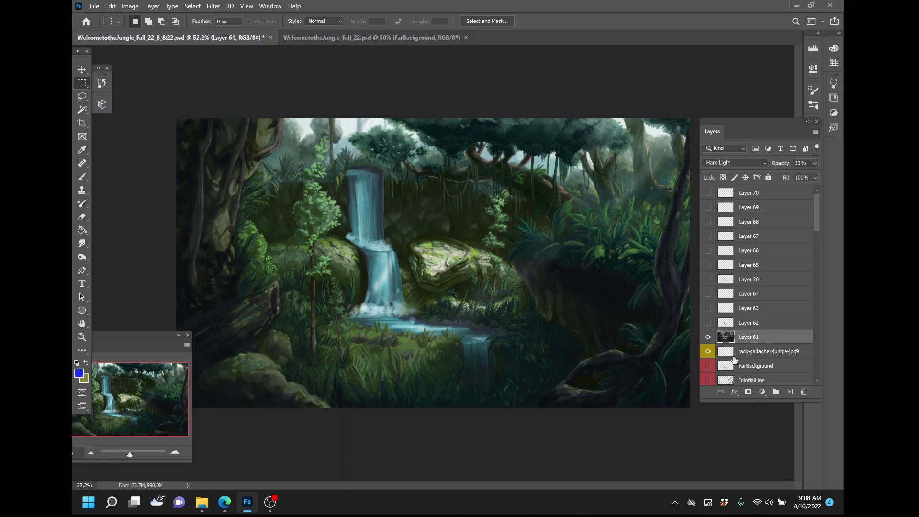
click(152, 6)
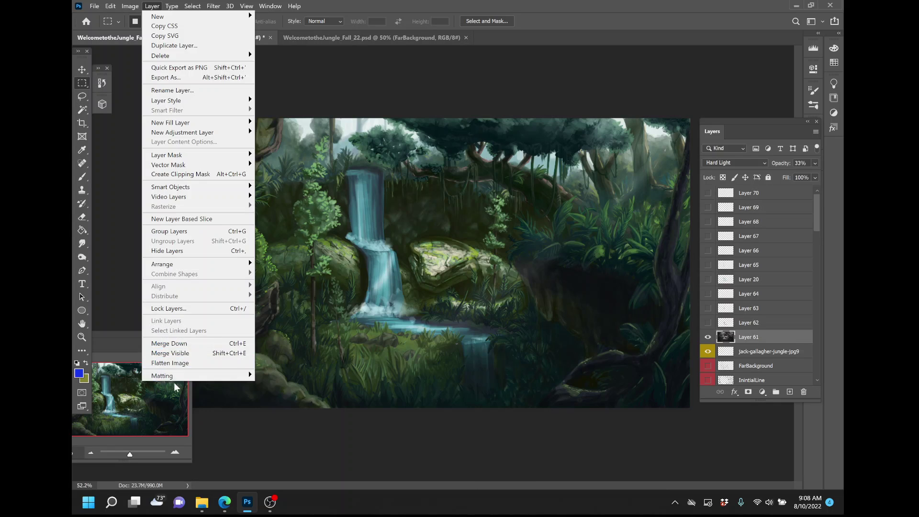
click(80, 68)
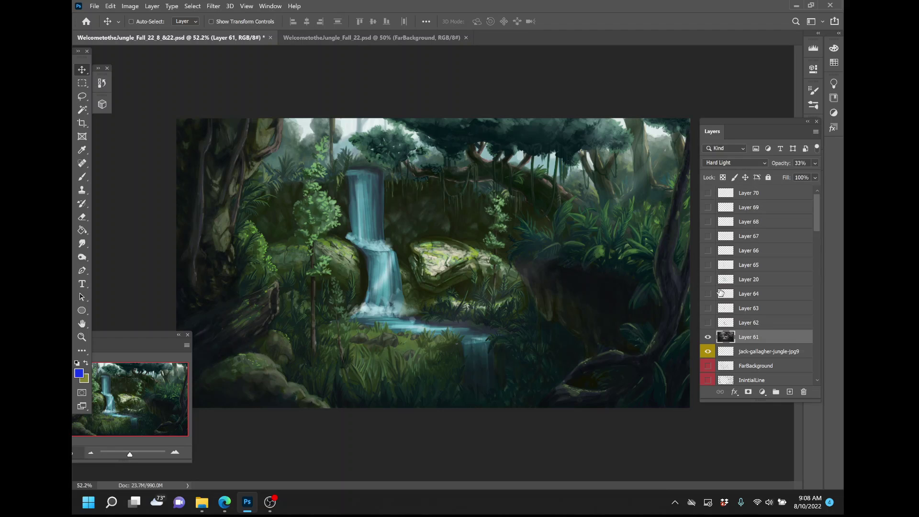
click(707, 338)
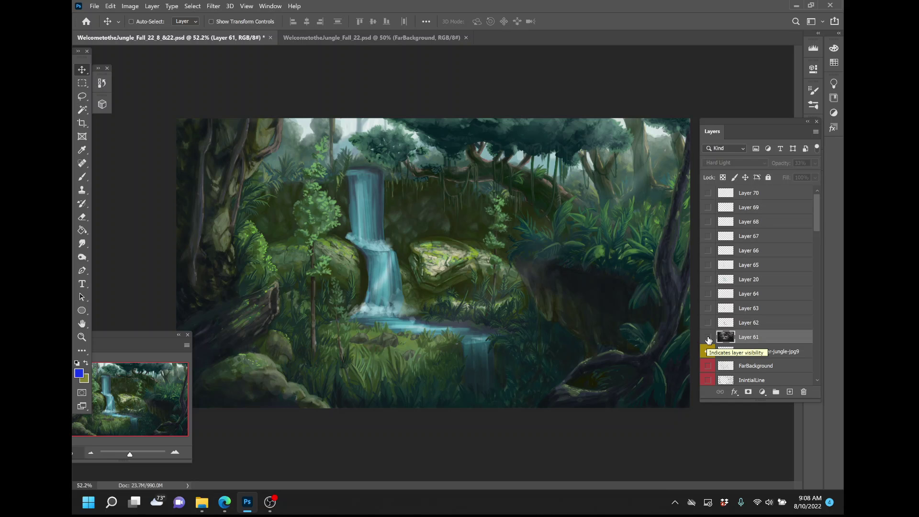
click(707, 337)
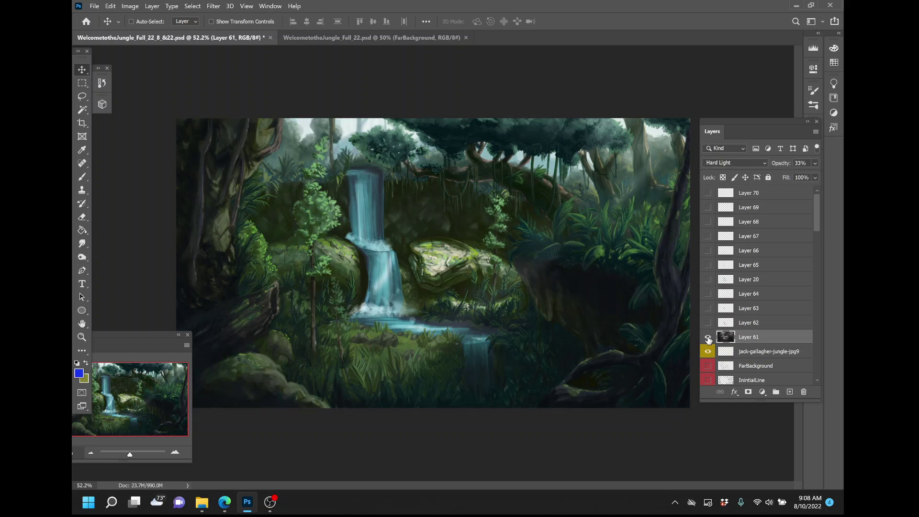
click(707, 337)
click(708, 337)
click(708, 339)
click(708, 338)
click(708, 339)
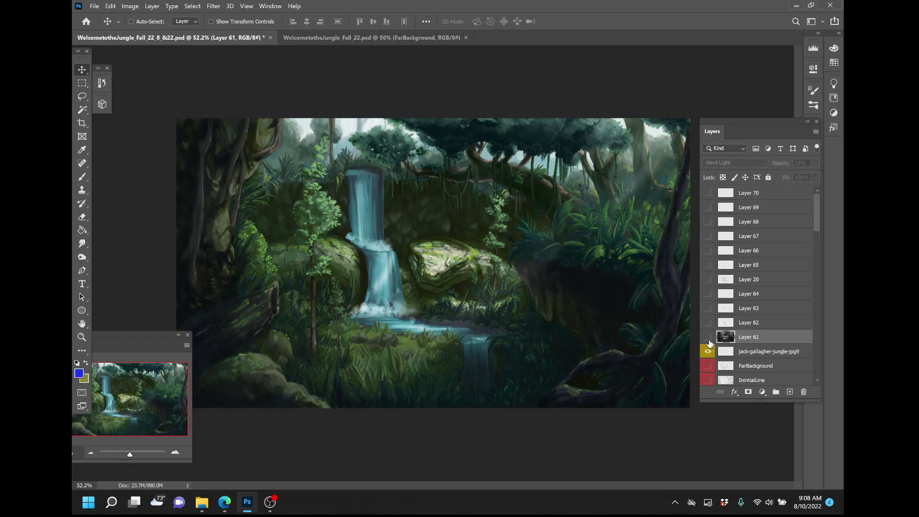
click(708, 339)
click(708, 339)
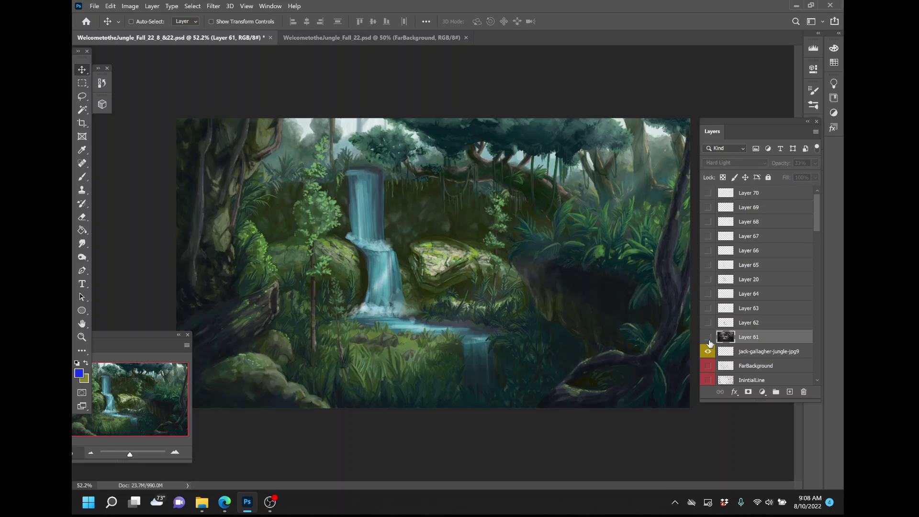
click(708, 338)
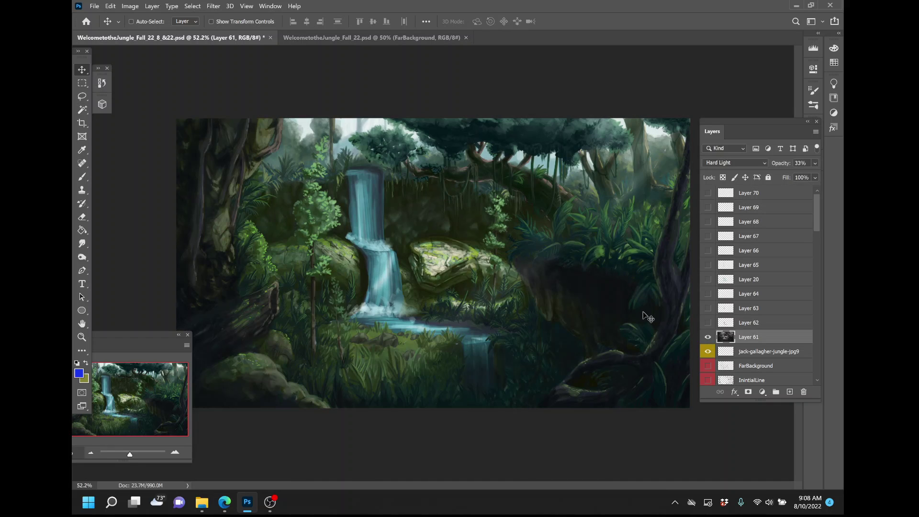
click(709, 338)
click(709, 338)
click(708, 338)
click(709, 339)
Set Layer 61 to Normal blending mode at 100% opacity
click(750, 162)
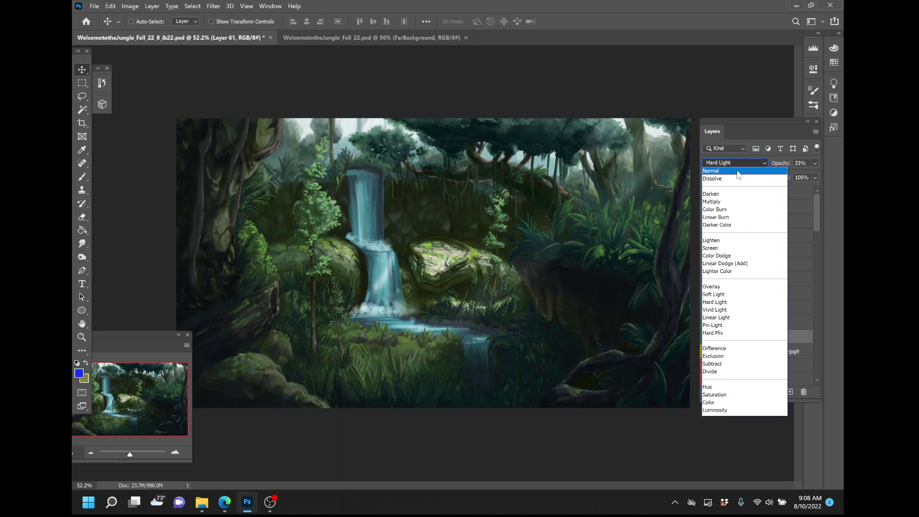
click(761, 167)
click(815, 163)
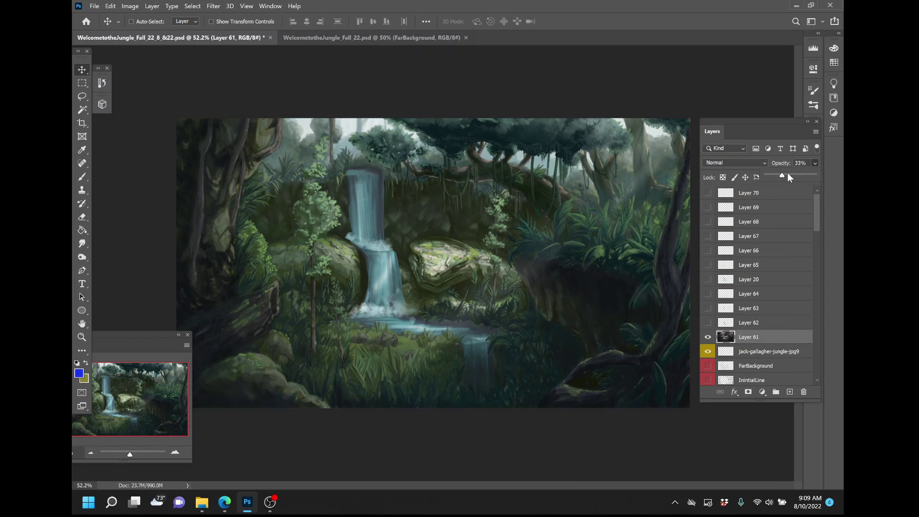
drag(806, 176, 816, 175)
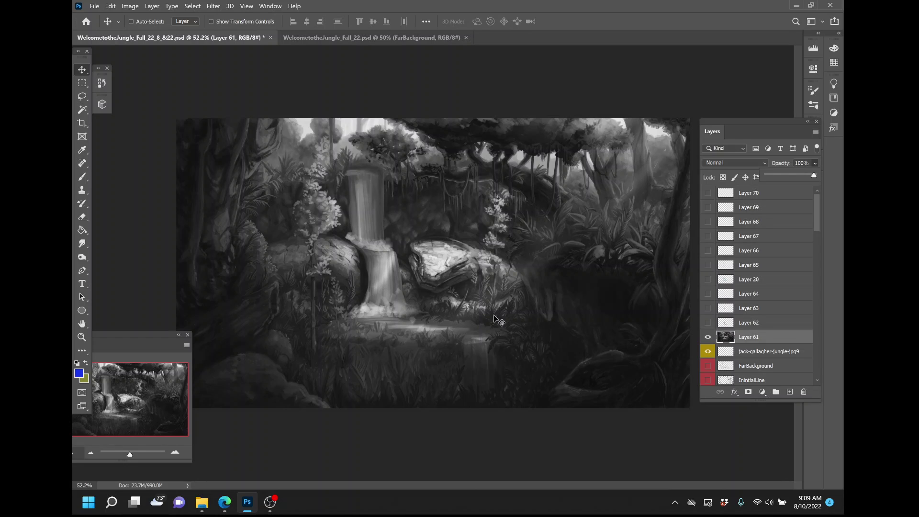
Compare the full-opacity greyscale Layer 61 with the colour painting beneath it, and leave Layer 61 hidden
click(708, 337)
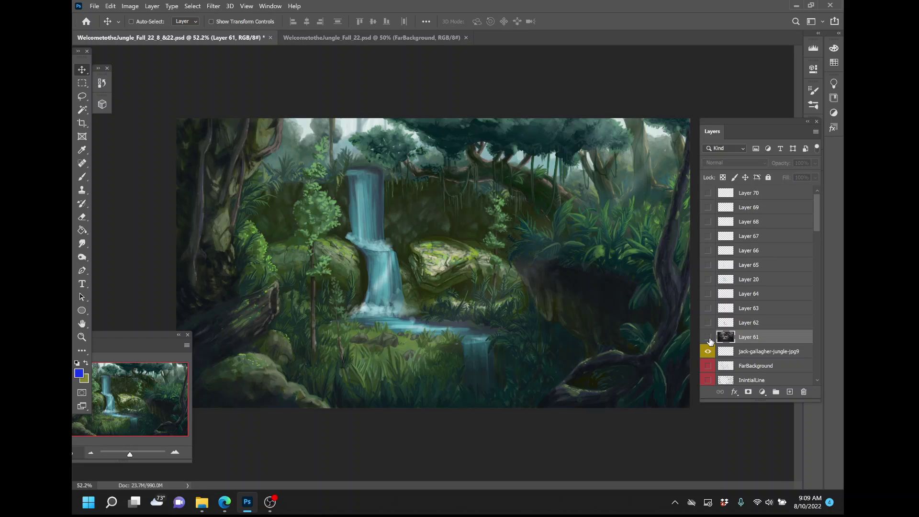
click(708, 338)
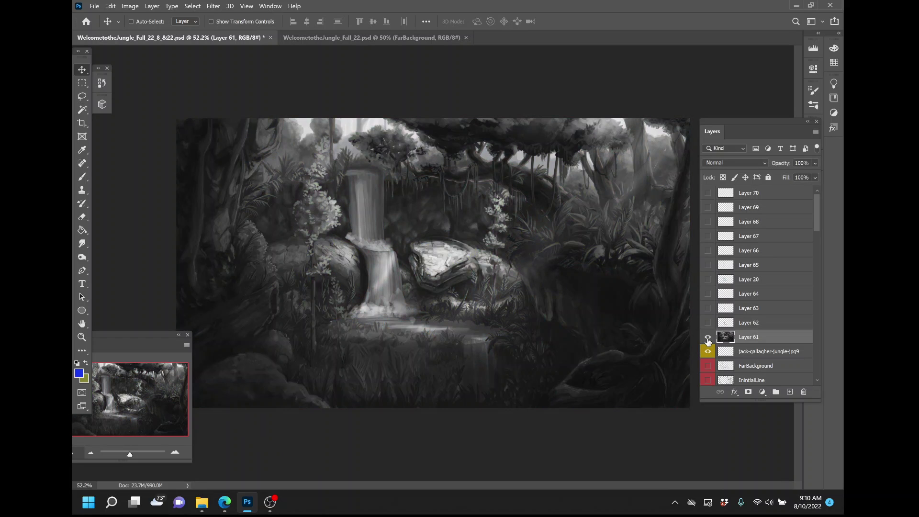
click(708, 338)
click(708, 338)
click(708, 337)
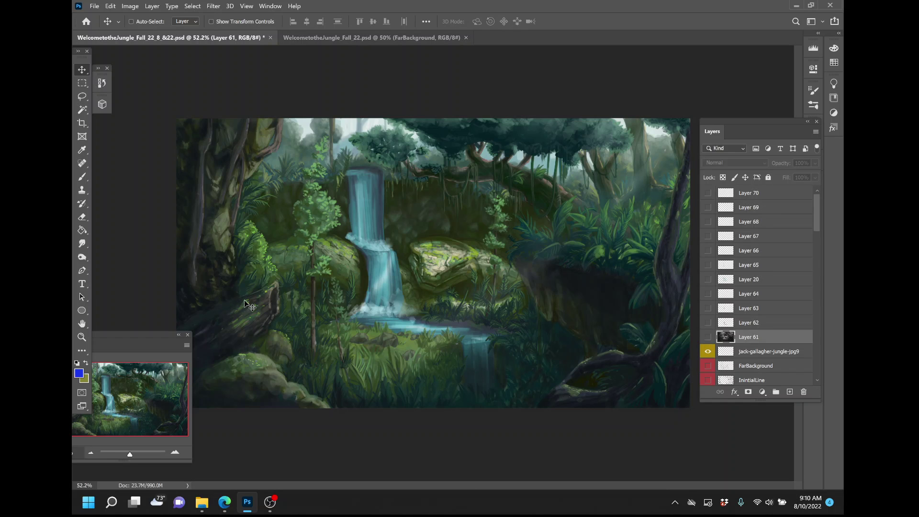
click(708, 338)
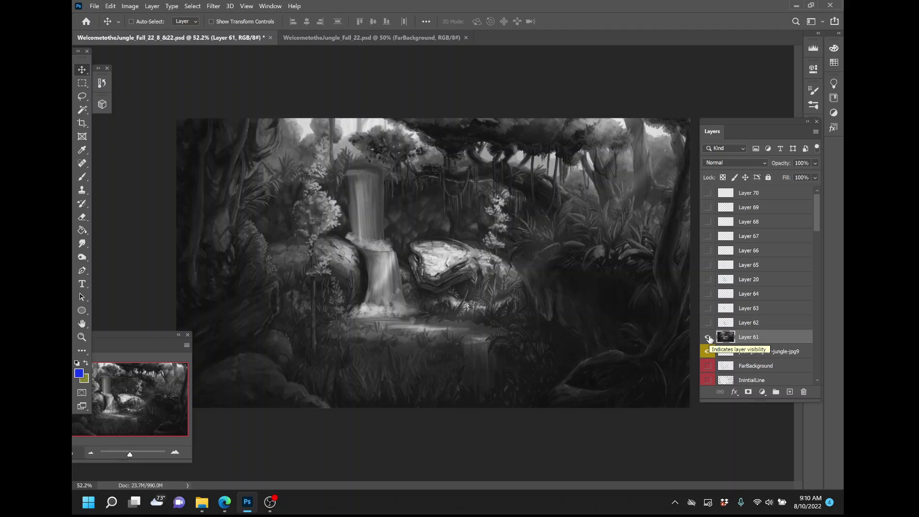
click(708, 338)
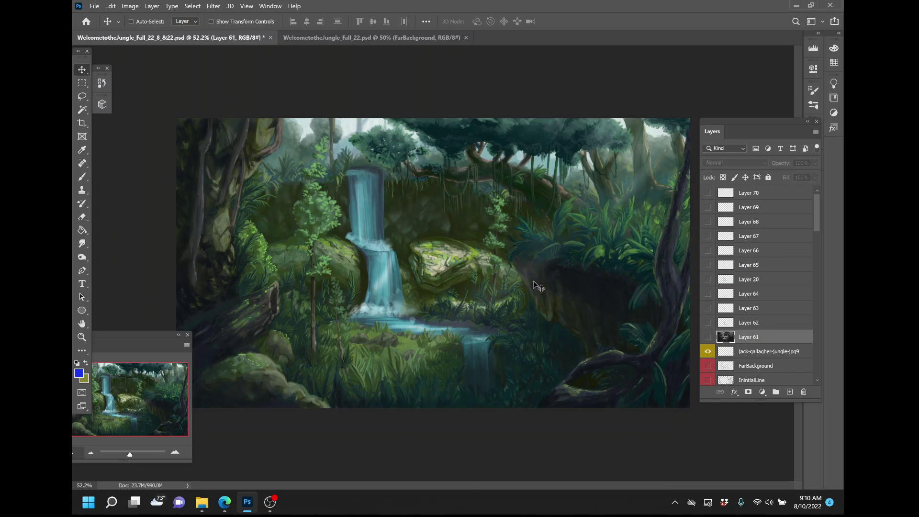
Check the yellow-labelled jungle layer directly below Layer 61 by toggling its visibility, and leave it hidden
scroll(727, 310, down, 2)
scroll(727, 311, down, 8)
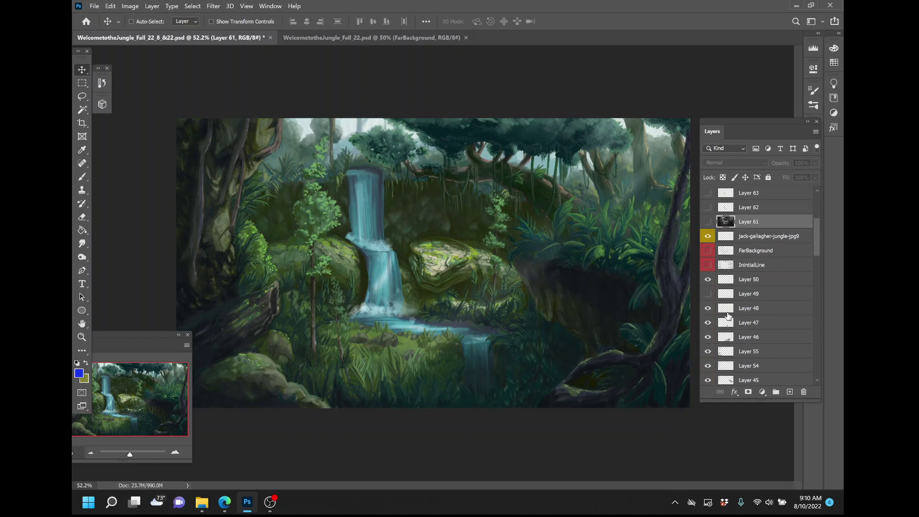
scroll(723, 310, up, 3)
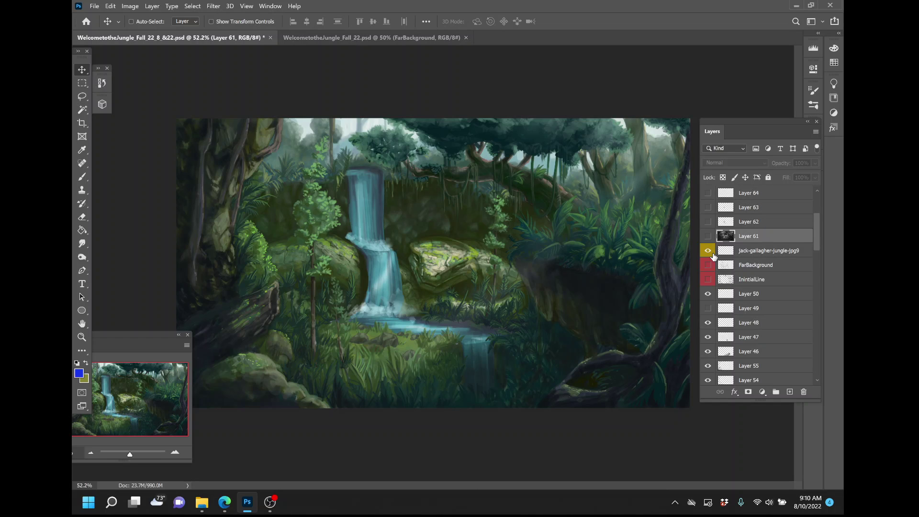
click(706, 252)
click(708, 252)
Compare the painting with and without Layer 50, and leave Layers 50 and 48 hidden
click(708, 294)
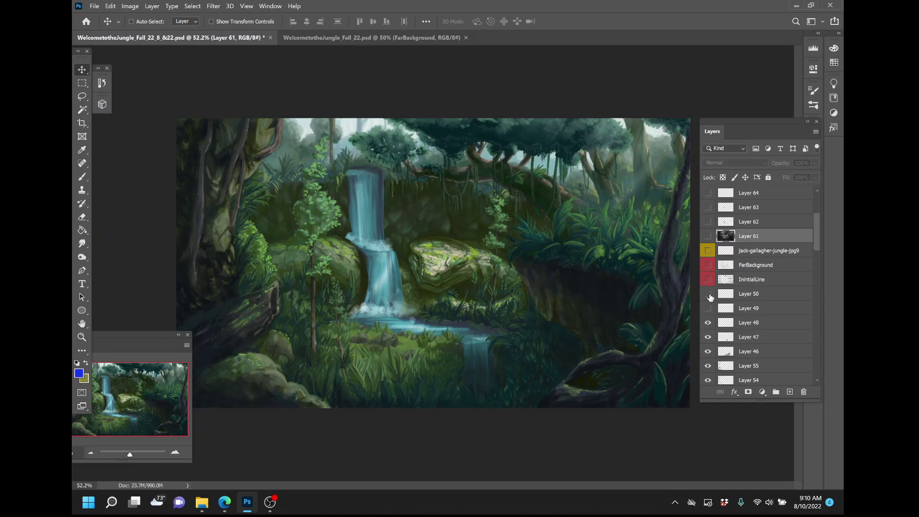
click(708, 294)
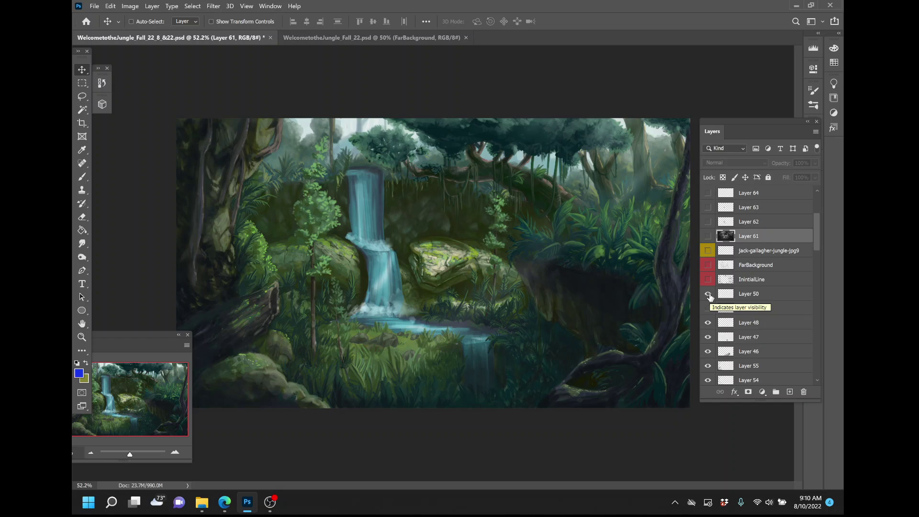
click(709, 294)
click(709, 294)
click(709, 294)
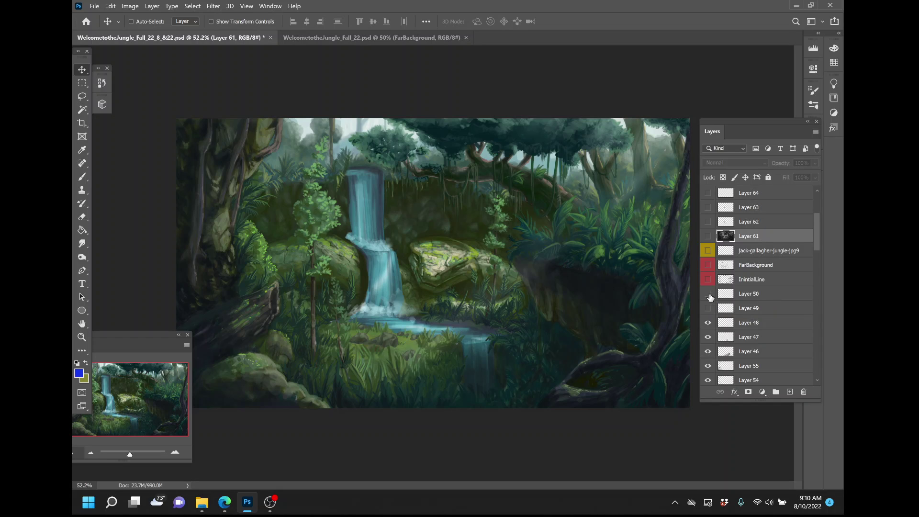
click(709, 294)
click(707, 323)
click(708, 339)
click(708, 293)
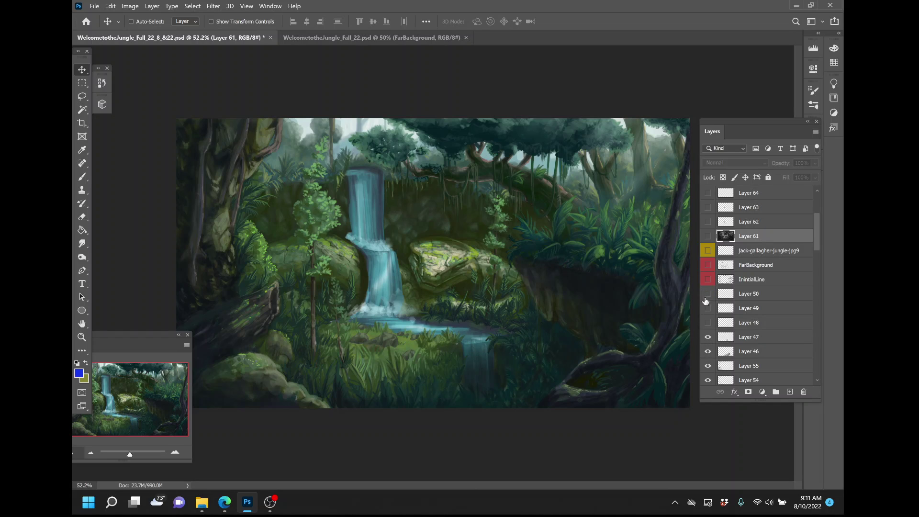
Compare the lower waterfall with and without Layer 47, and leave that layer hidden
click(707, 336)
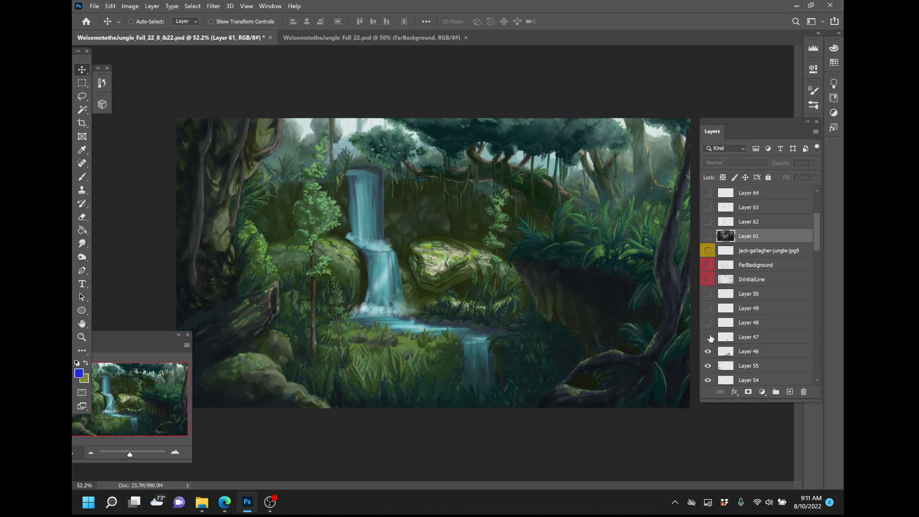
click(709, 338)
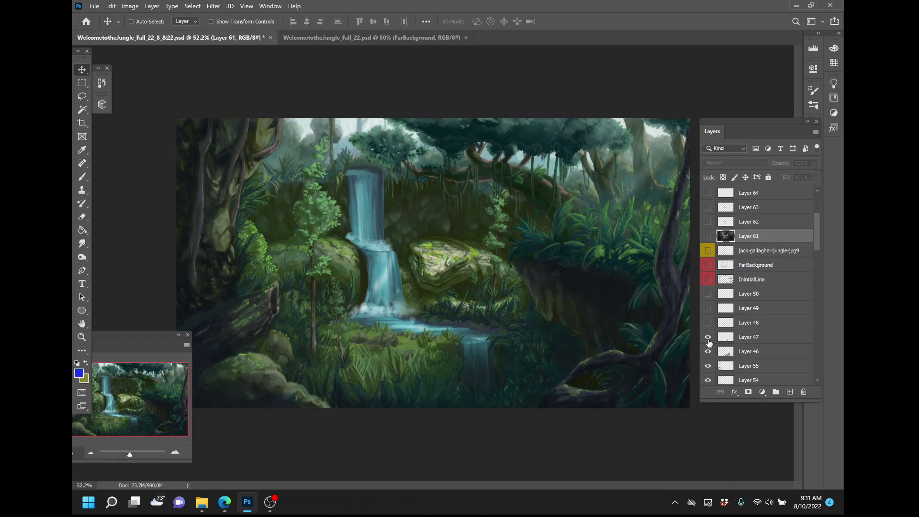
click(709, 340)
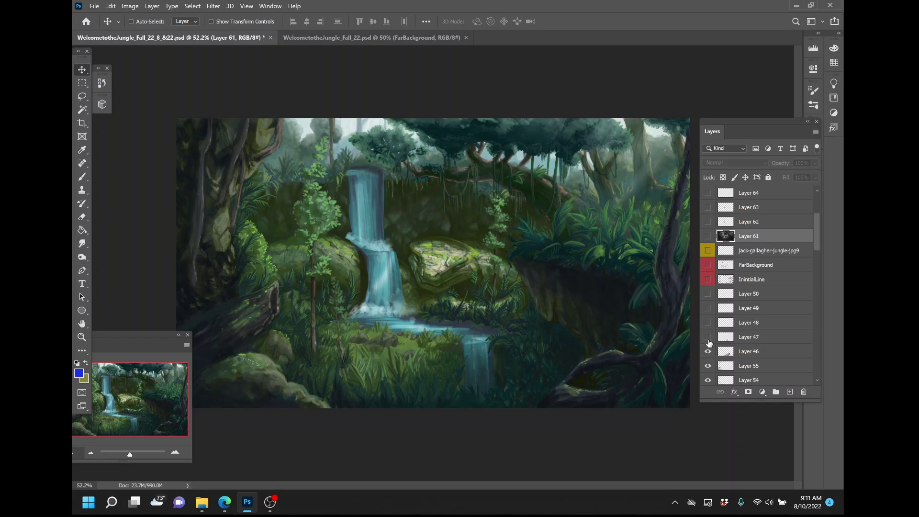
Compare the bank beside the lower waterfall with and without Layer 46, and leave that layer hidden
click(707, 352)
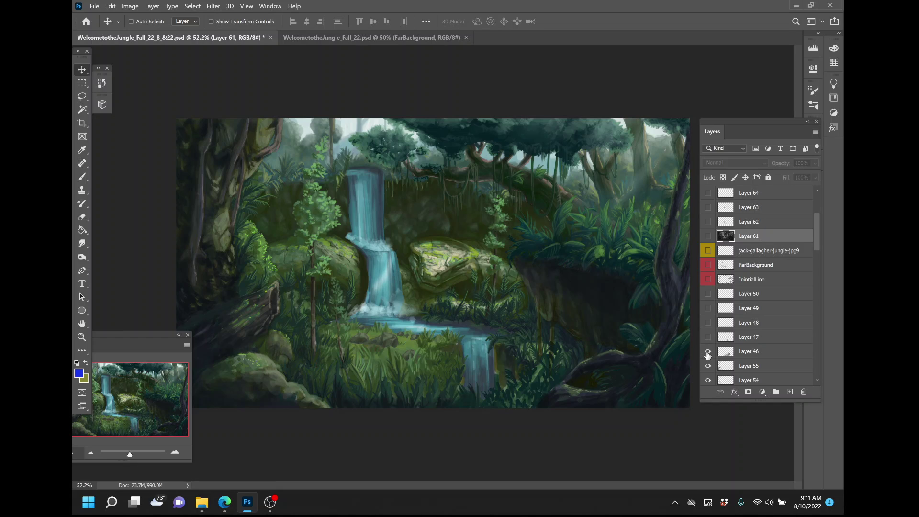
click(708, 353)
click(708, 353)
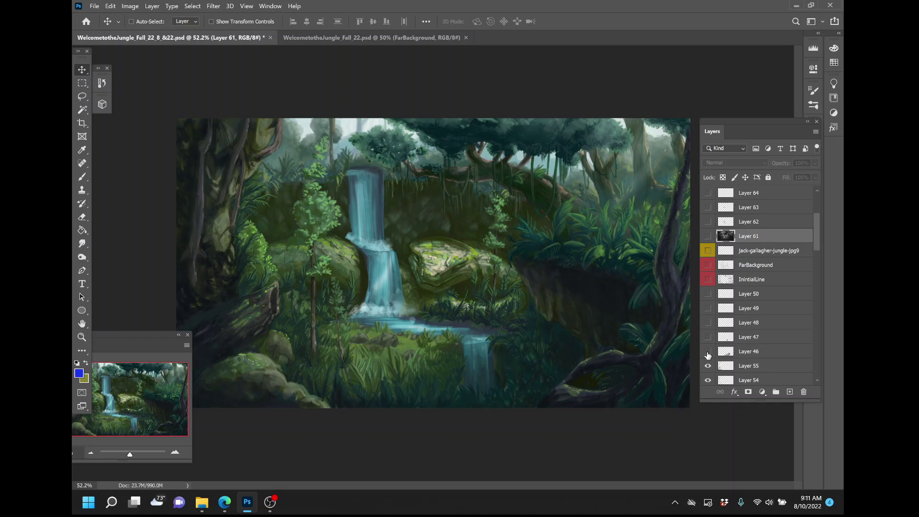
click(708, 352)
click(707, 351)
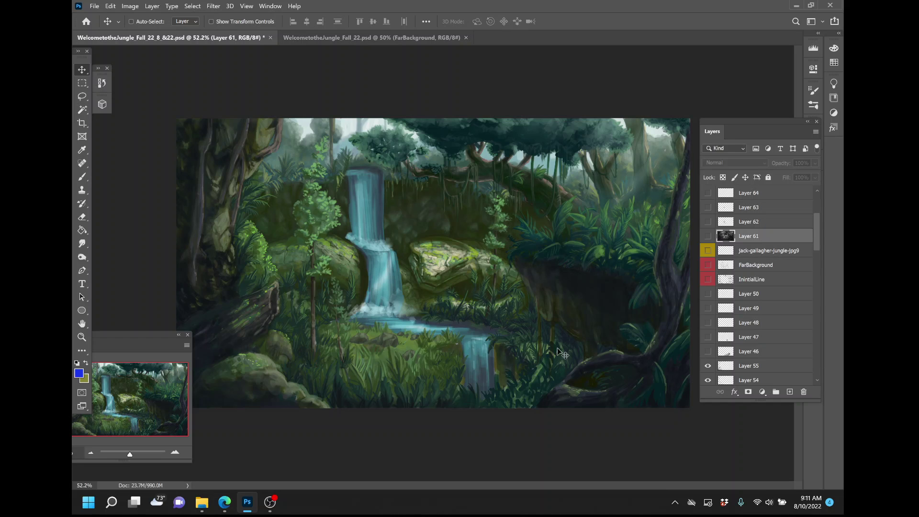
Examine the foliage and rock edge between the lower waterfall and the large roots at 200% zoom
click(81, 337)
click(563, 377)
click(603, 371)
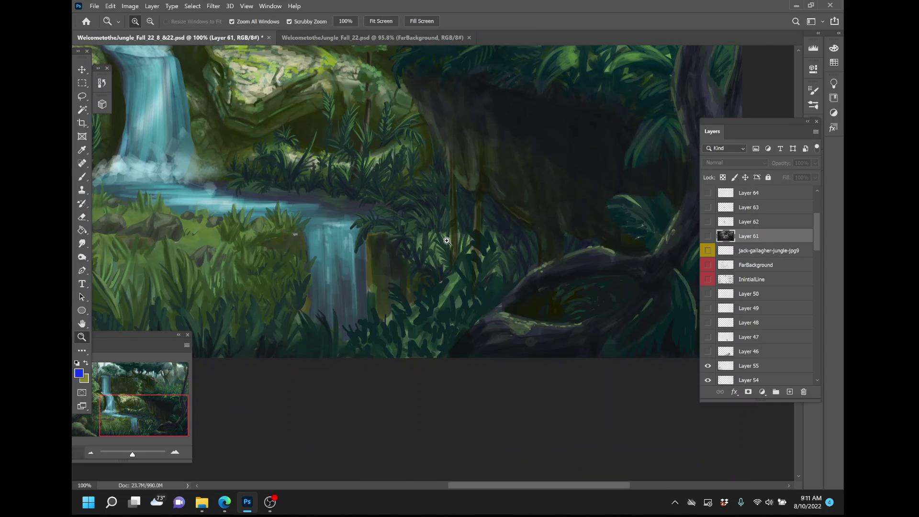
click(603, 371)
scroll(431, 282, down, 1)
scroll(389, 239, up, 1)
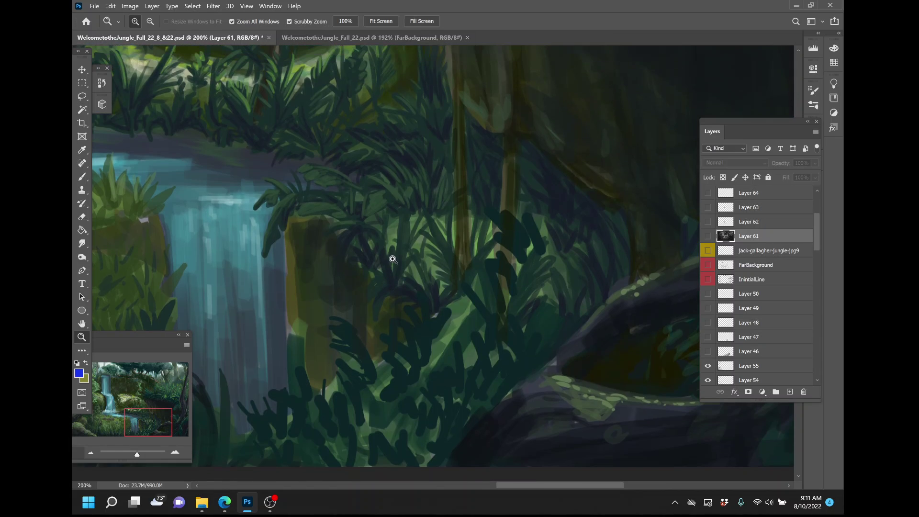
scroll(390, 244, up, 1)
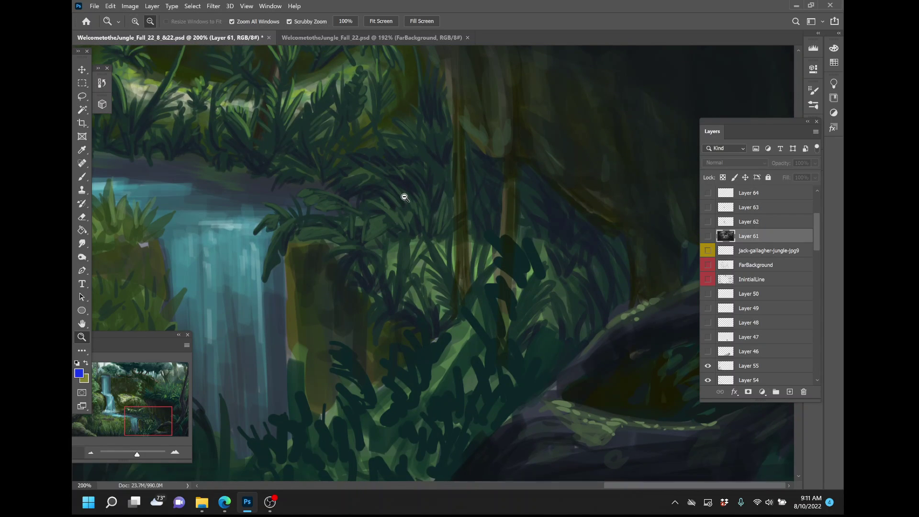
Compare the whole painting at 66.7% zoom with and without Layer 46, and leave that layer hidden
alt+click(353, 203)
alt+click(353, 203)
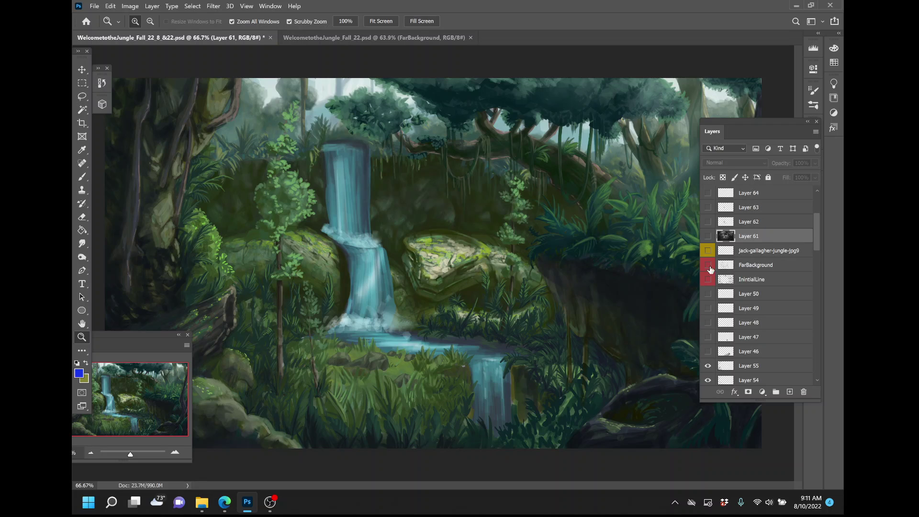
click(708, 352)
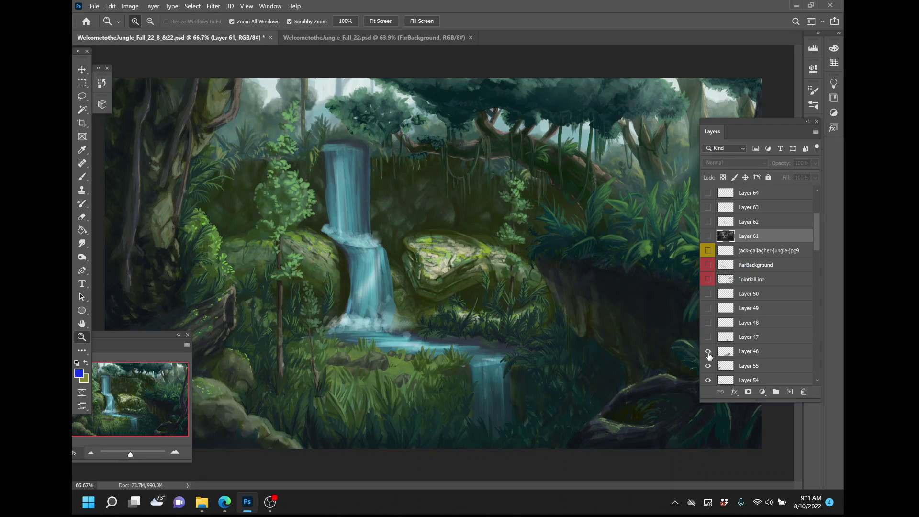
click(708, 351)
click(708, 352)
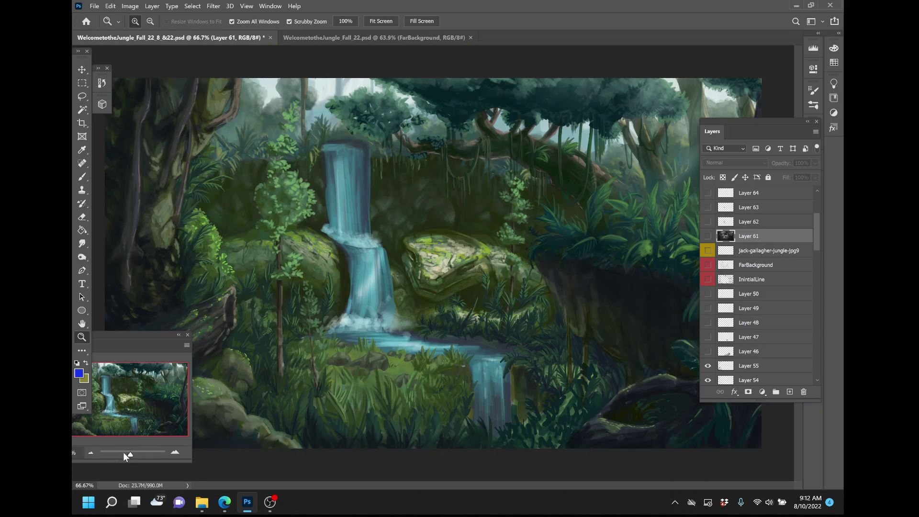
Compare the foreground tree trunk, log and mossy rocks with and without Layer 55, and leave that layer hidden
drag(123, 453, 131, 455)
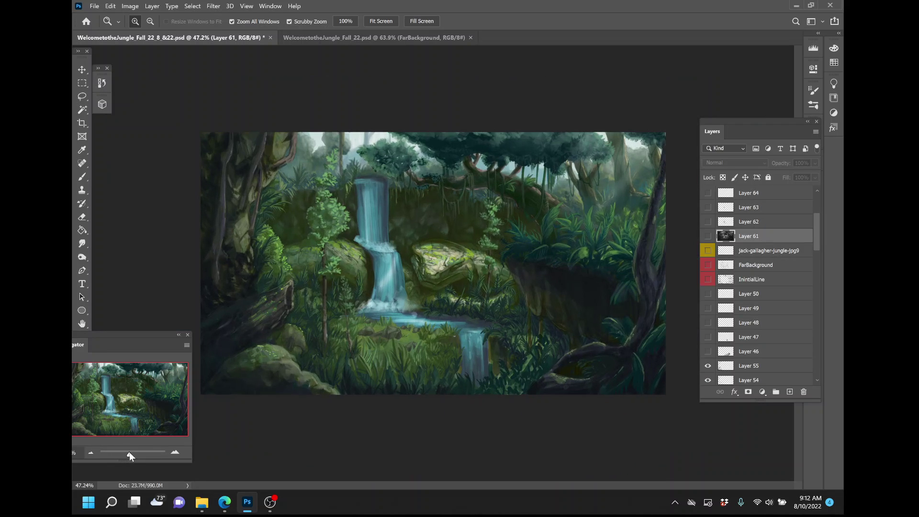
click(708, 368)
click(708, 367)
click(708, 367)
click(707, 371)
click(707, 368)
click(708, 370)
click(707, 371)
click(708, 371)
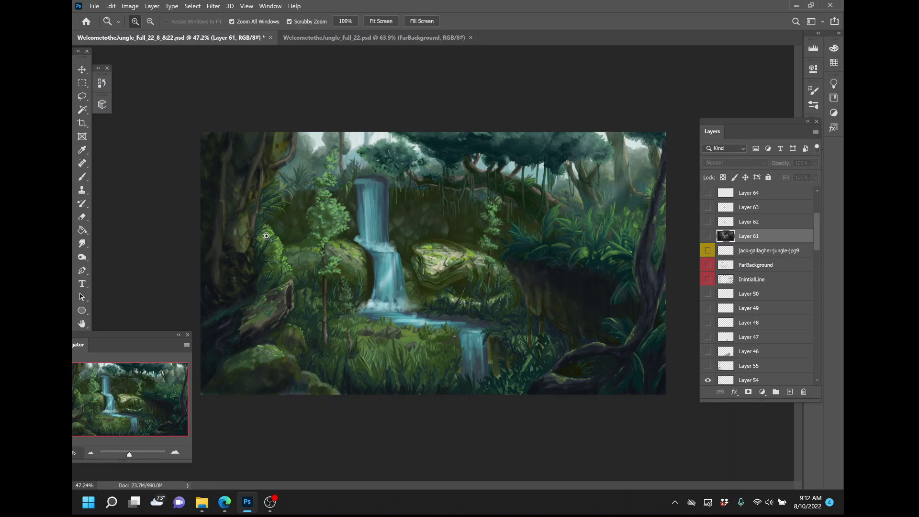
click(709, 368)
click(709, 367)
click(708, 367)
click(708, 368)
click(708, 366)
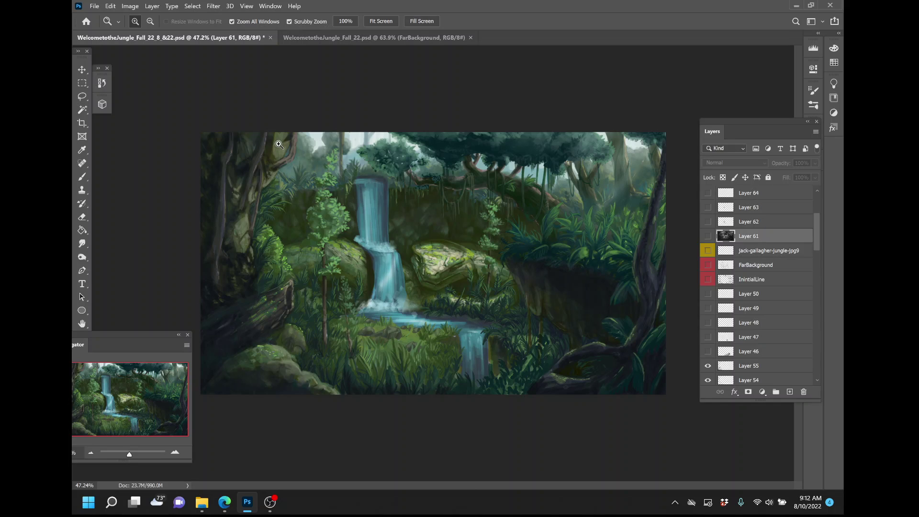
click(710, 372)
click(710, 372)
Compare the painting with and without Layer 54, and leave that layer hidden
click(708, 380)
click(708, 381)
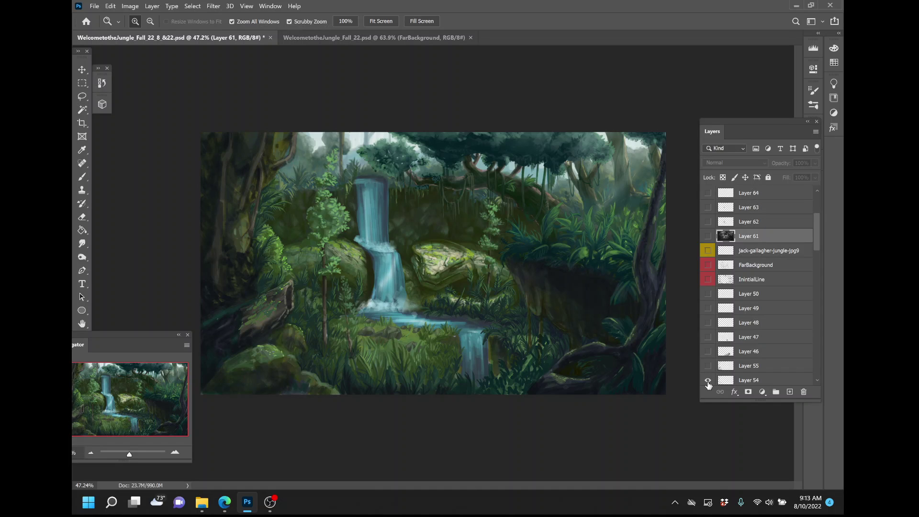
click(708, 381)
click(708, 381)
click(708, 381)
click(708, 380)
click(708, 381)
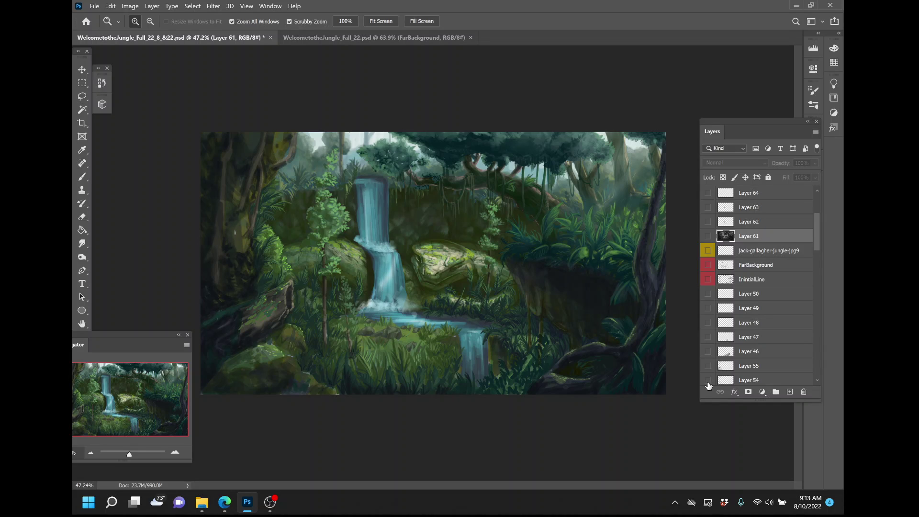
click(708, 381)
click(708, 381)
Compare the ferns and shadowed cliff beside the lower waterfall with and without Layer 45, and leave that layer hidden
scroll(708, 381, down, 2)
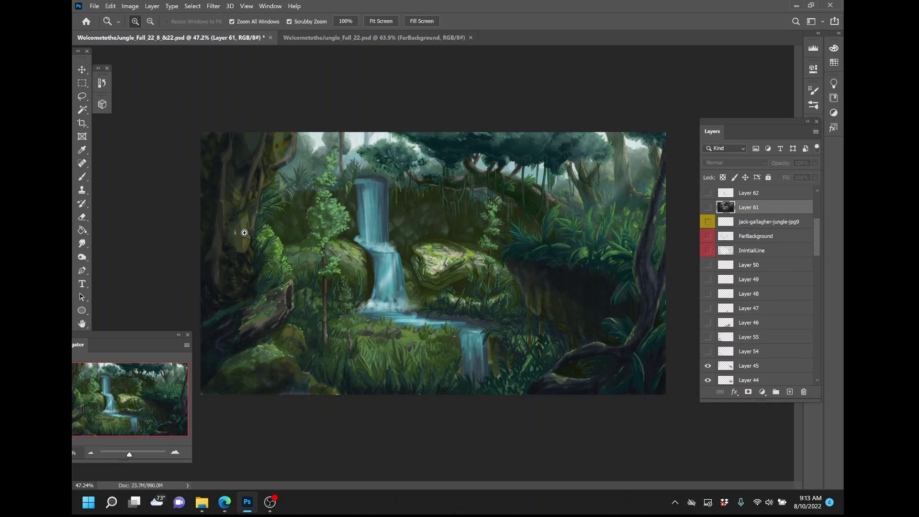
scroll(772, 373, down, 2)
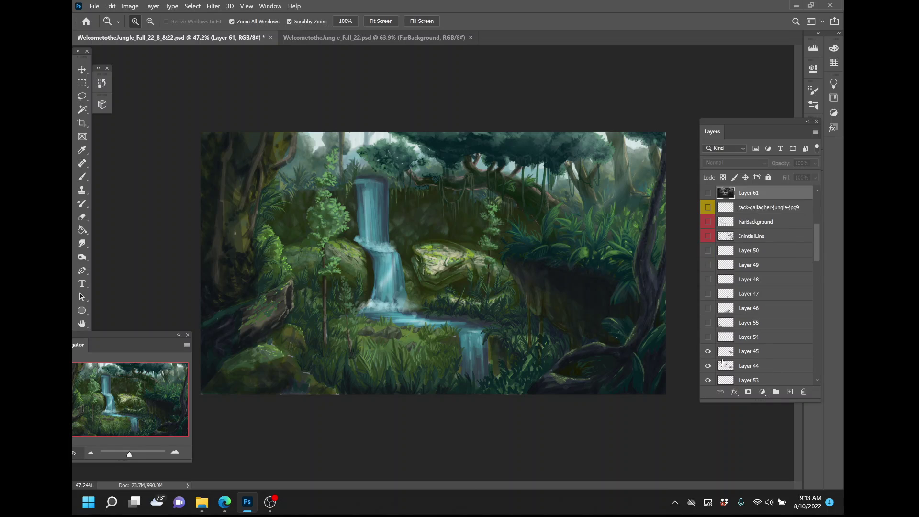
click(707, 337)
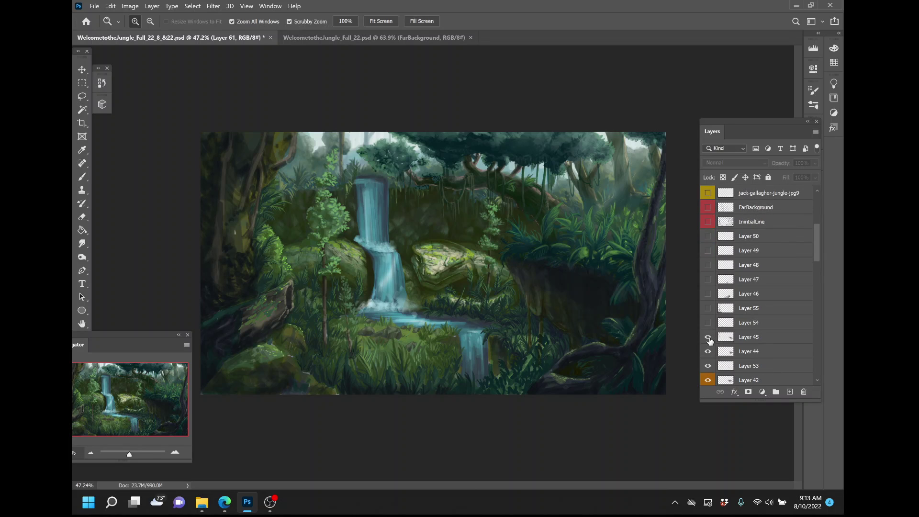
click(708, 337)
click(708, 337)
click(707, 337)
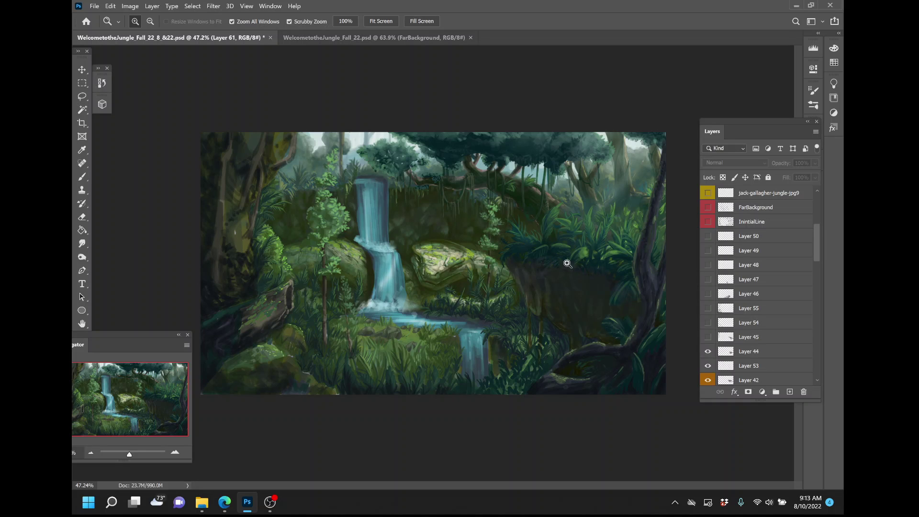
click(709, 337)
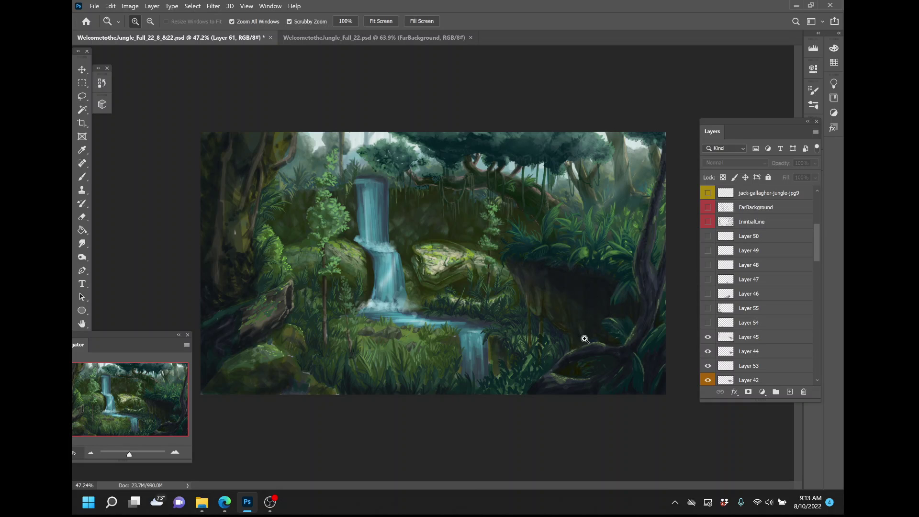
click(708, 338)
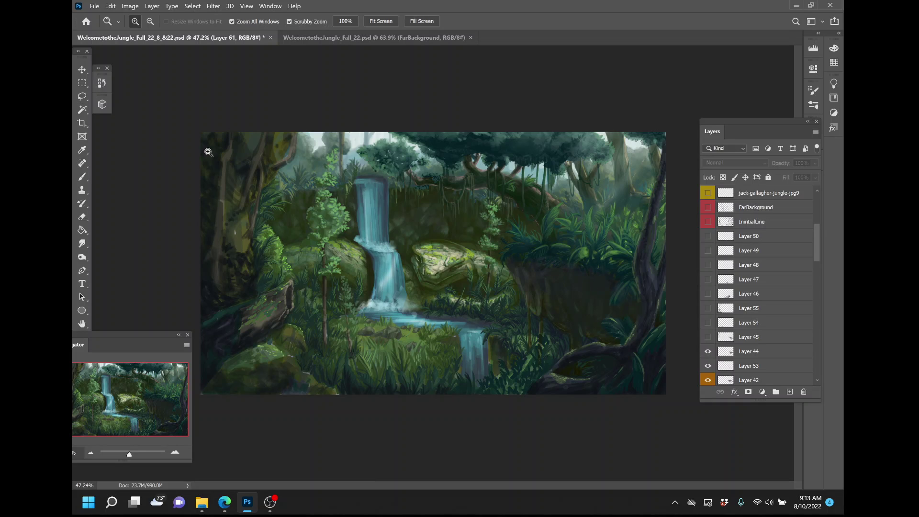
click(707, 337)
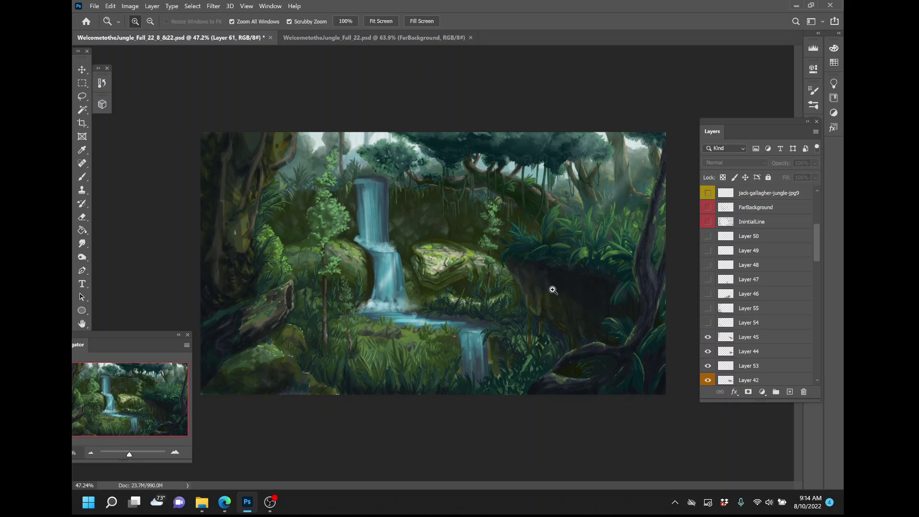
click(710, 339)
Compare the cliff face beneath the ferns with and without Layers 44 and 45, and leave both layers hidden
click(708, 356)
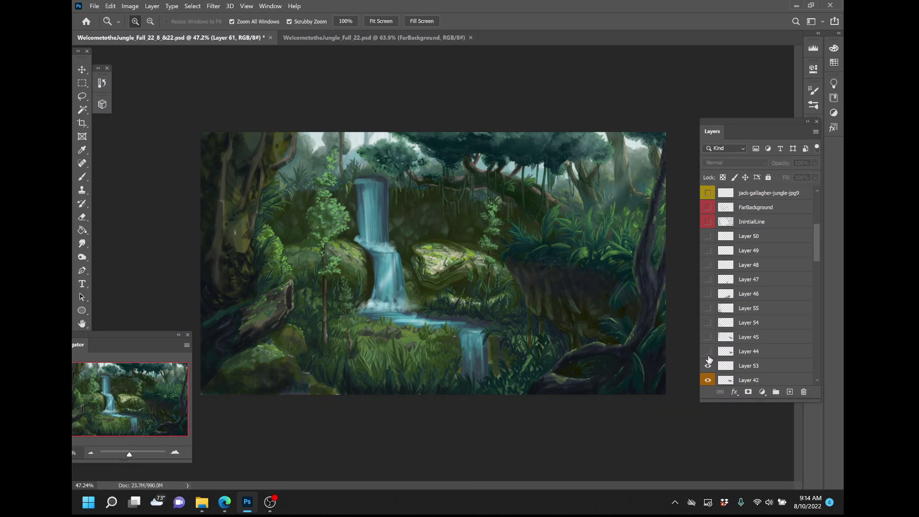
click(708, 356)
click(708, 357)
click(709, 357)
click(708, 363)
click(708, 351)
click(708, 352)
click(708, 337)
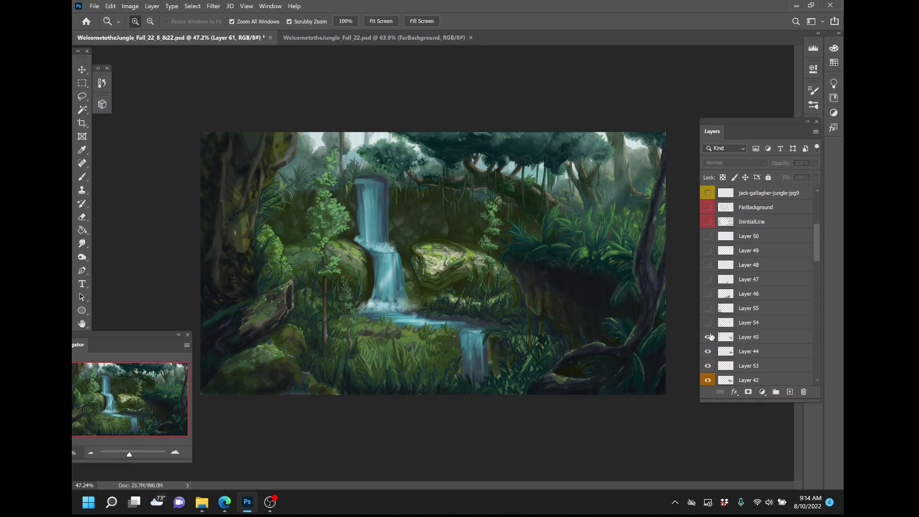
click(709, 337)
click(708, 352)
Hide Layers 53 and 42 and dismiss the Facebook notification
scroll(708, 354, down, 1)
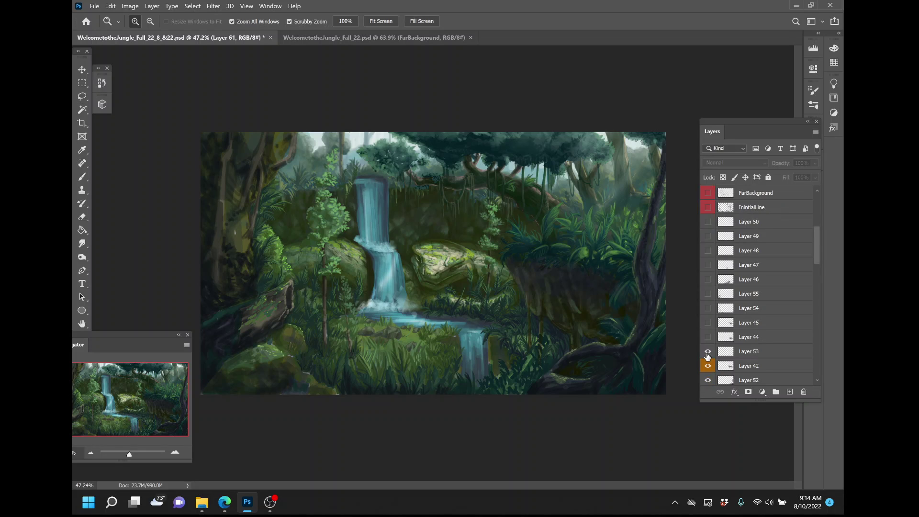
click(708, 354)
click(708, 367)
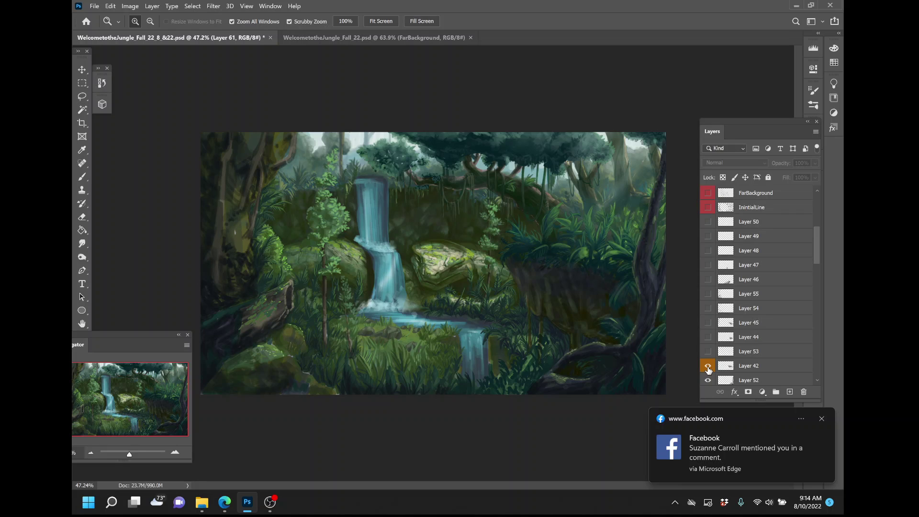
click(824, 420)
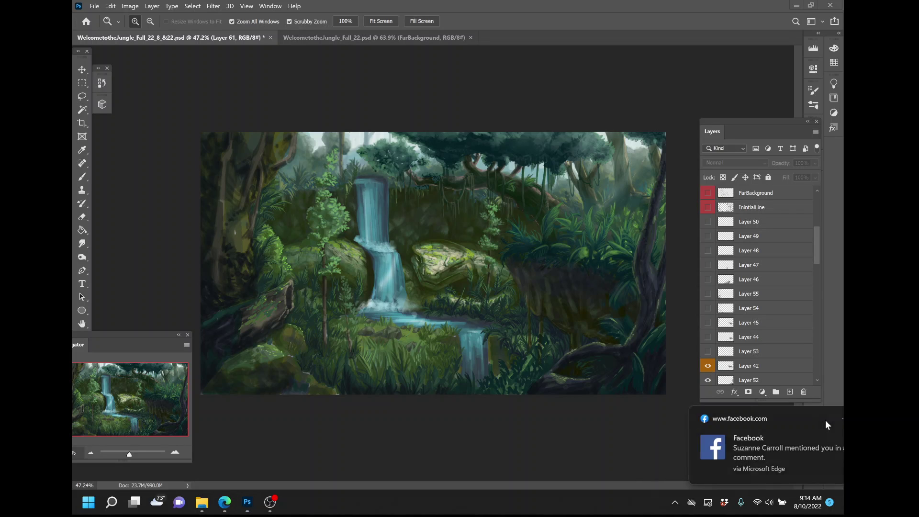
click(709, 366)
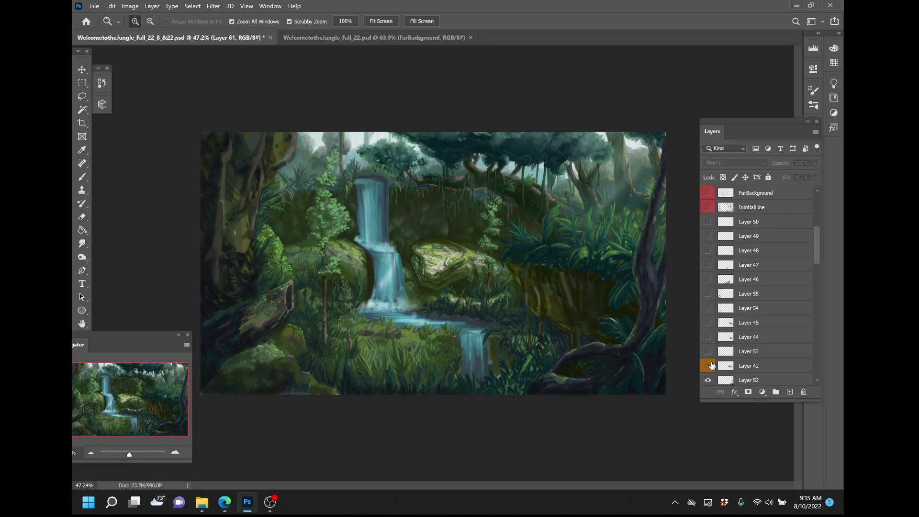
Show Layers 42, 53, 44 and 45 together, and hide them again to compare their combined effect on the cliff
drag(712, 365, 709, 324)
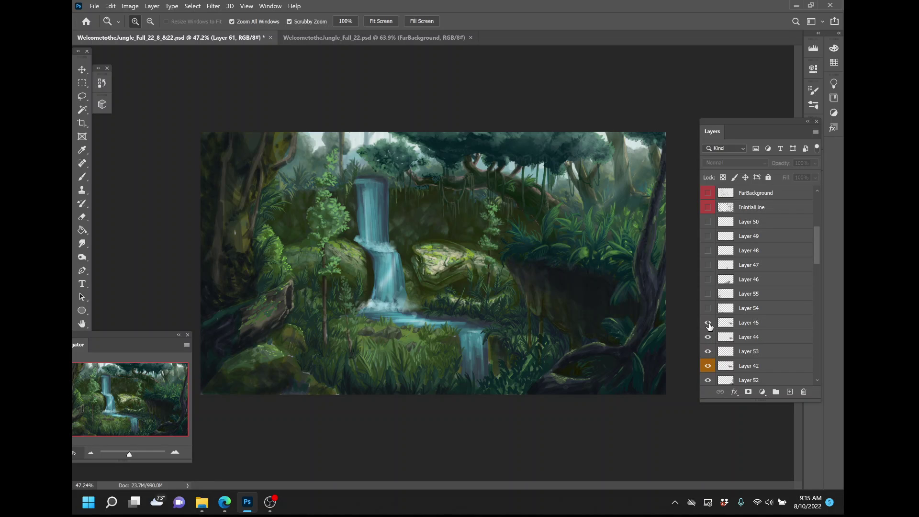
click(708, 323)
click(708, 324)
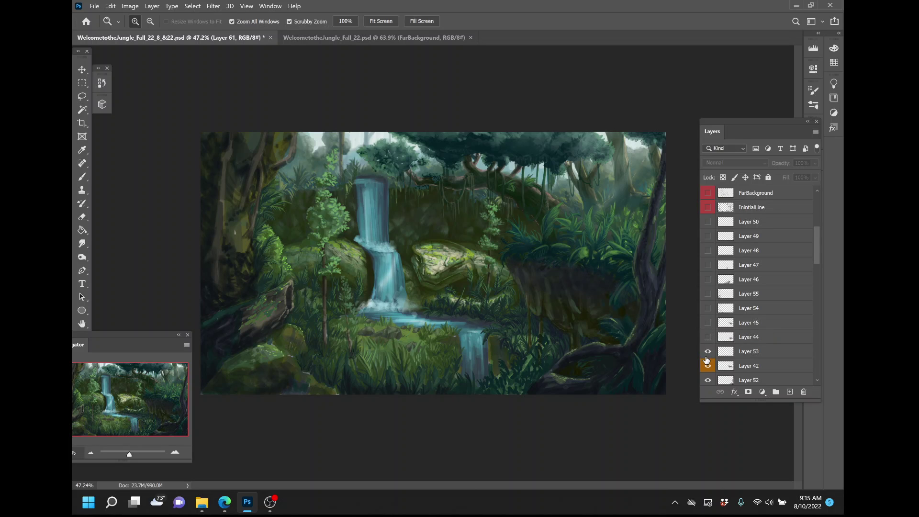
click(707, 351)
click(707, 365)
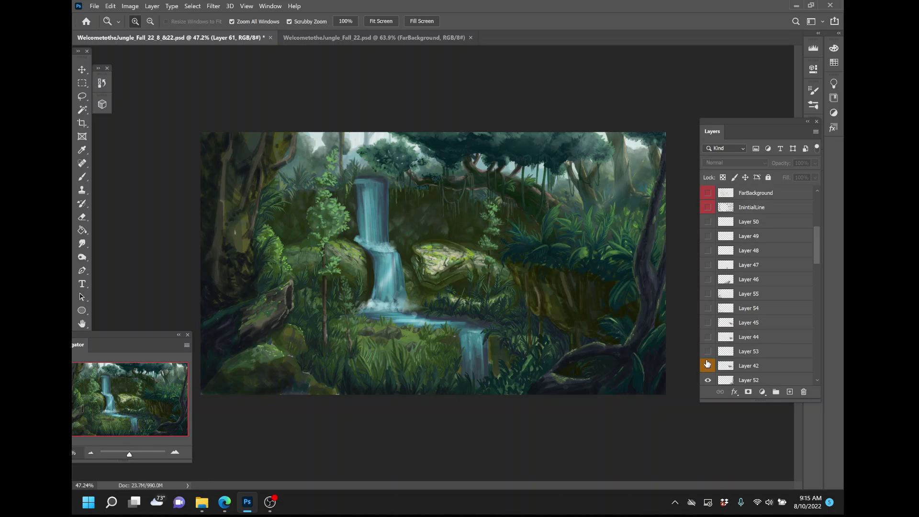
Compare the foreground tree and its large roots with and without Layer 52, and leave that layer hidden
scroll(710, 359, down, 3)
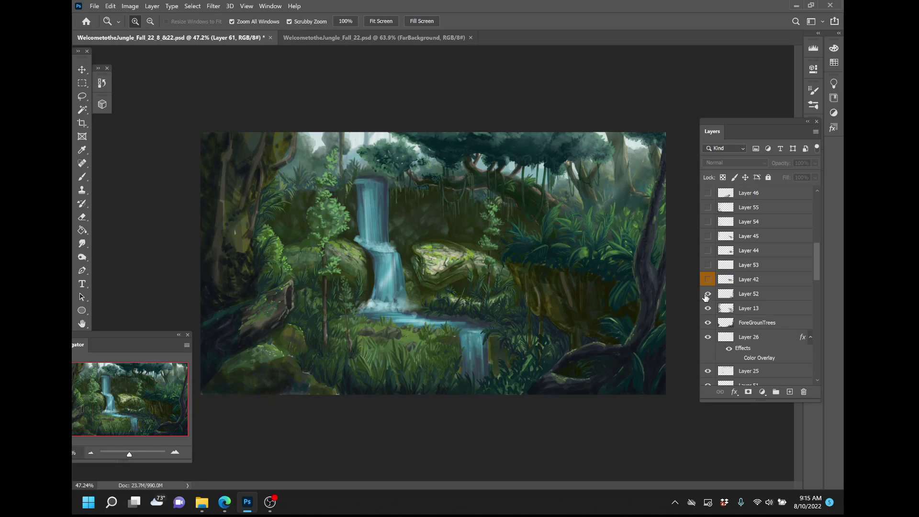
click(708, 294)
click(707, 294)
click(707, 294)
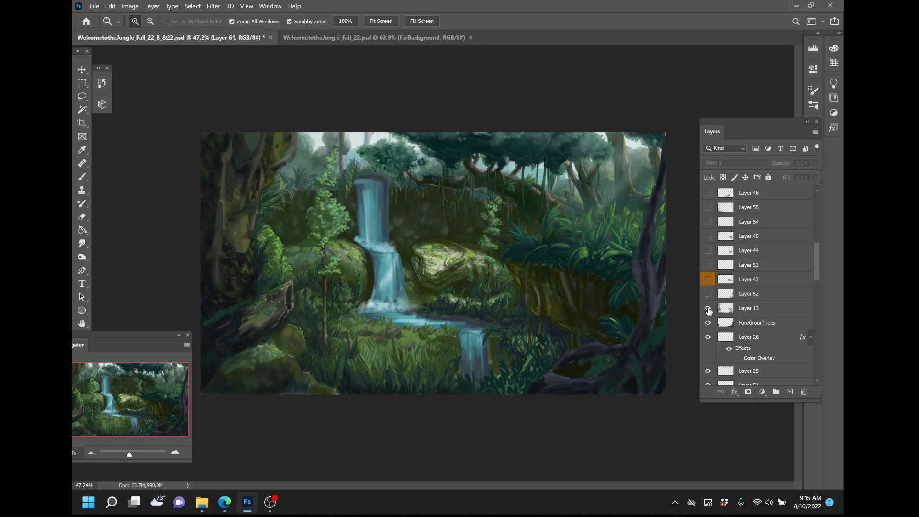
Uncover the dark foreground tree at 66.7% zoom, compare its trunk and roots with and without Layer 52, and leave that layer hidden
click(651, 303)
click(645, 305)
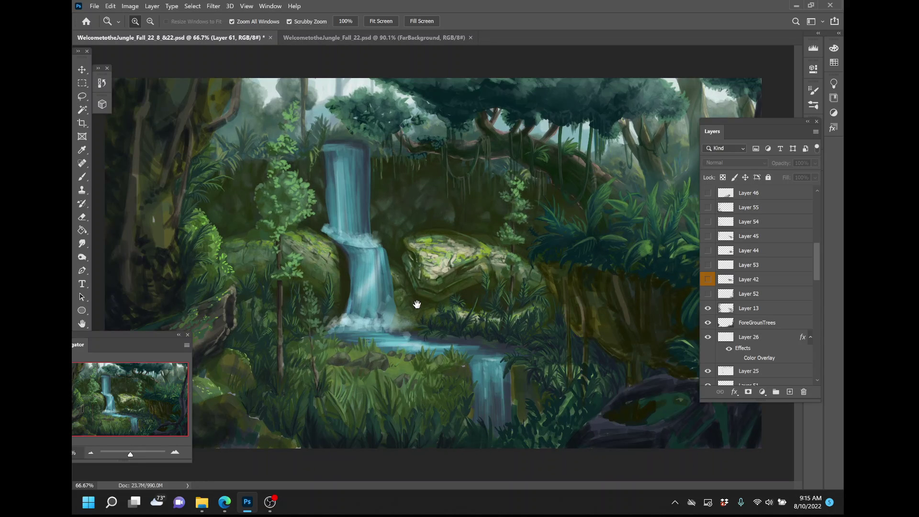
drag(721, 120, 315, 120)
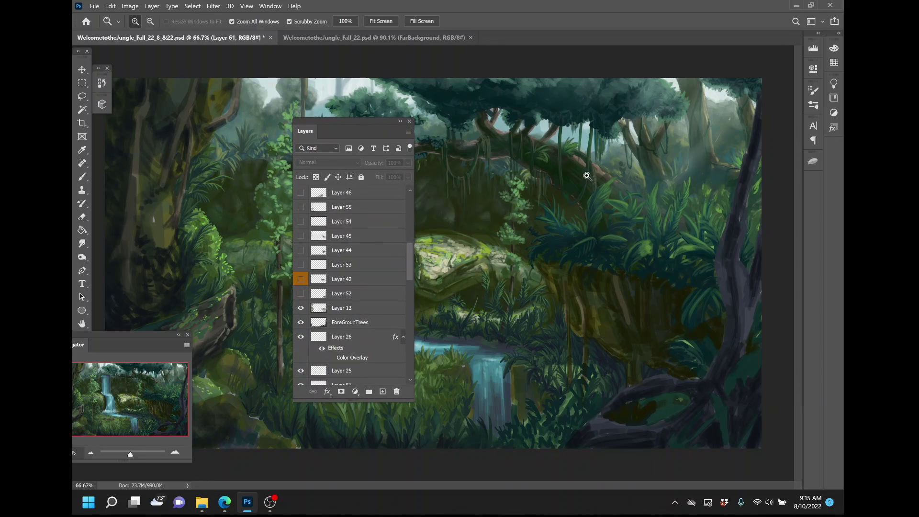
click(301, 308)
click(301, 293)
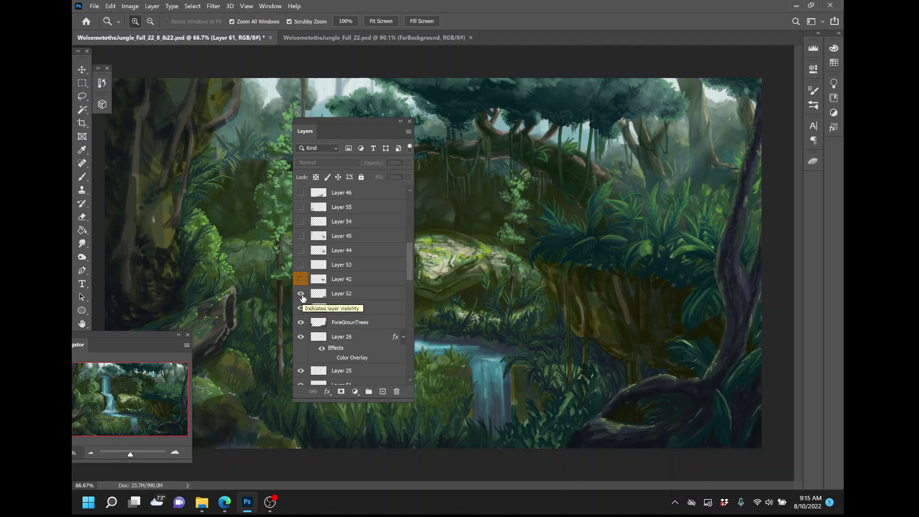
click(302, 297)
click(303, 298)
click(302, 297)
click(303, 298)
click(302, 297)
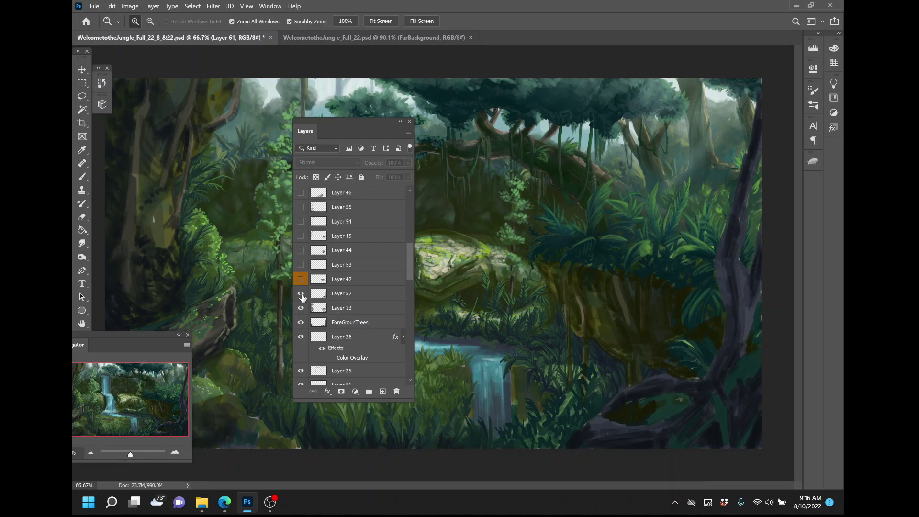
click(301, 294)
Compare the foreground trunks, rocks and cliff with and without Layer 13, and leave that layer hidden with the whole painting in view
click(301, 309)
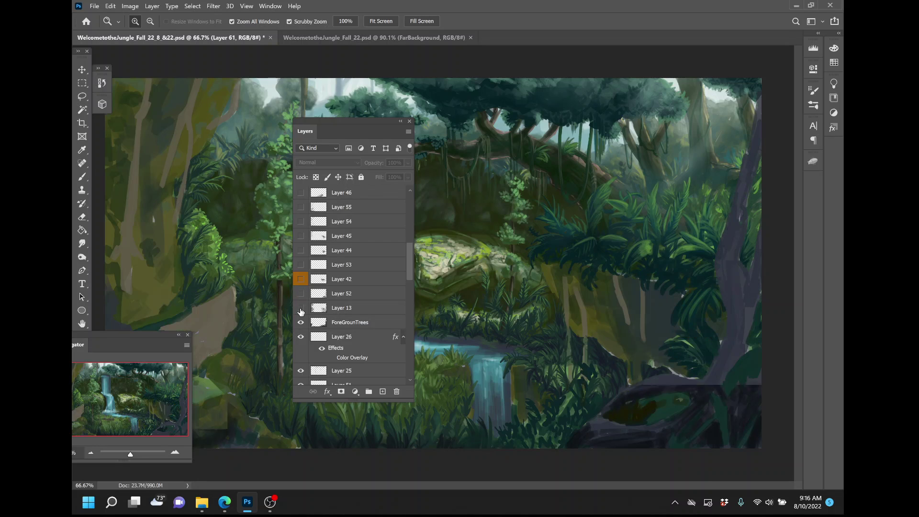
click(300, 308)
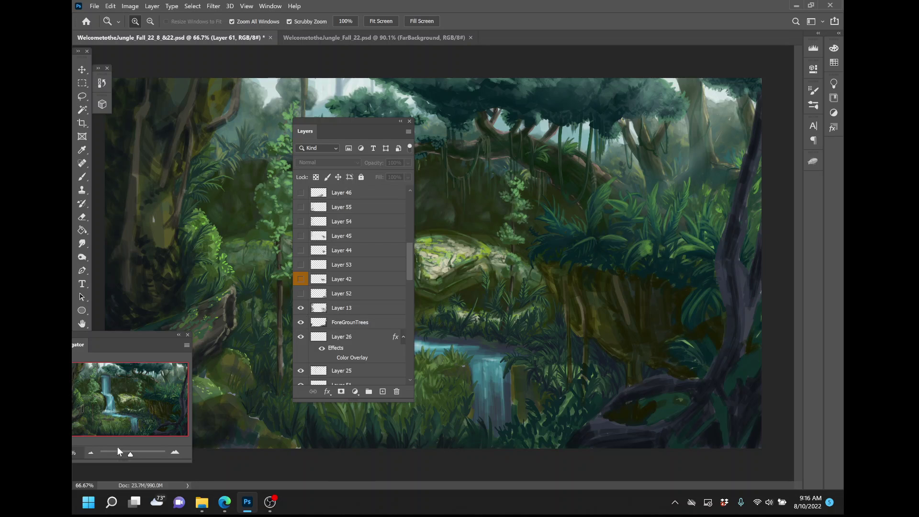
drag(129, 454, 130, 454)
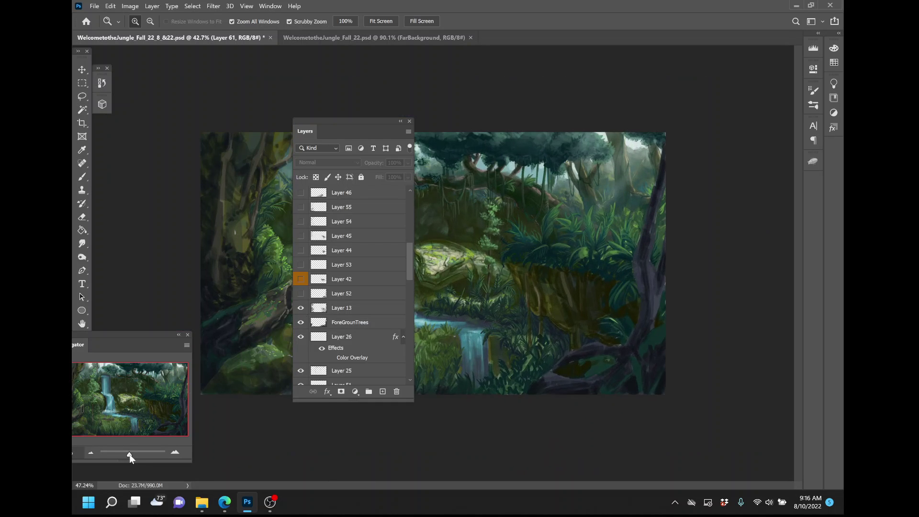
drag(331, 121, 700, 118)
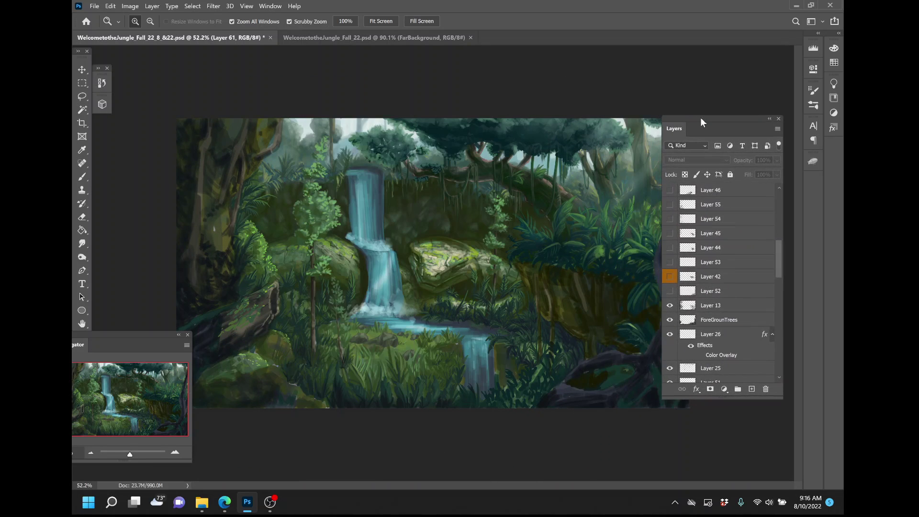
click(671, 306)
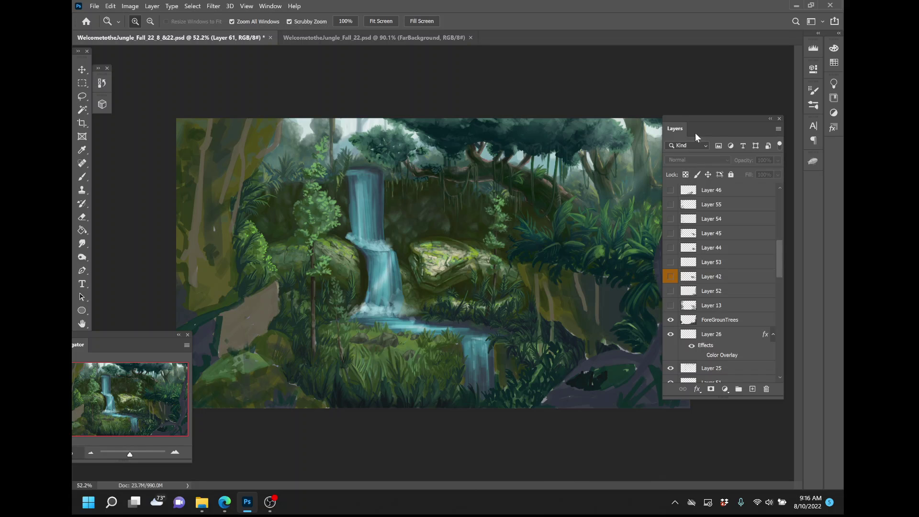
Compare the dark foreground trunks and roots with and without Layer 13, briefly toggling ForeGrounTrees too, and leave Layer 13 hidden
drag(708, 123, 745, 133)
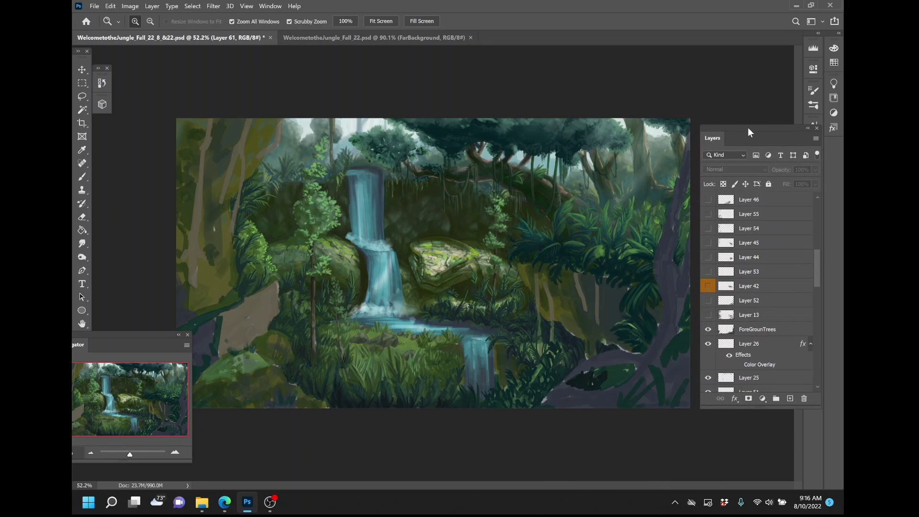
click(708, 329)
click(708, 329)
click(707, 315)
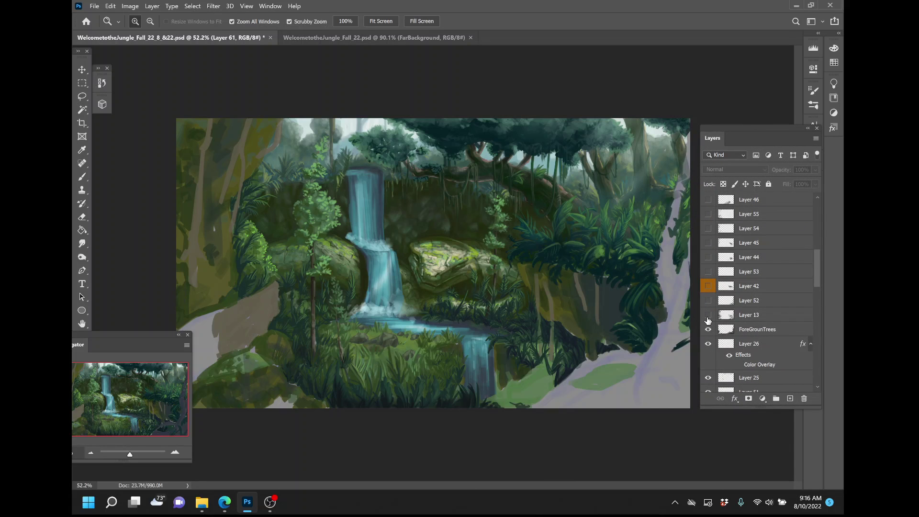
click(707, 315)
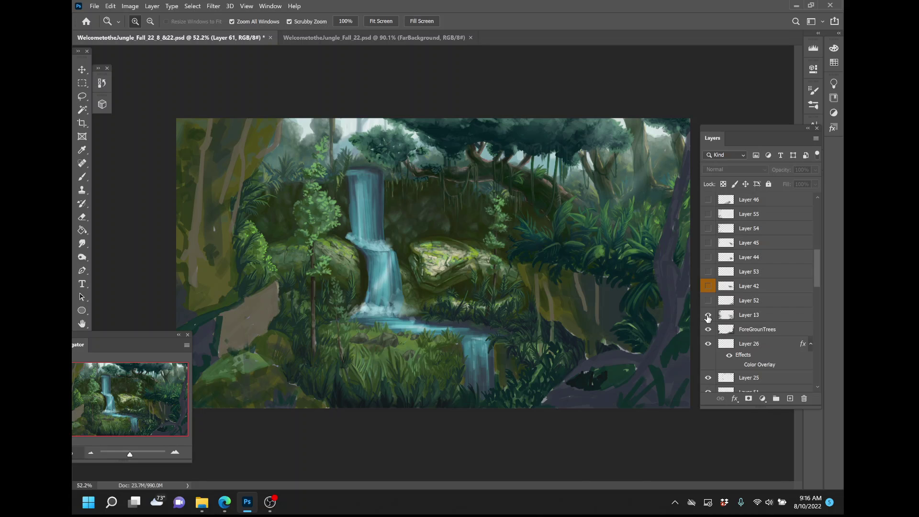
click(707, 315)
click(707, 315)
click(708, 315)
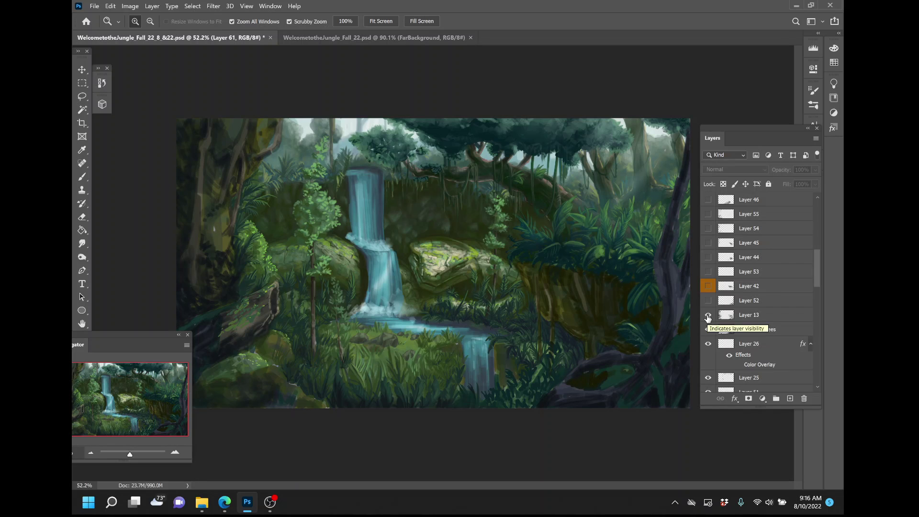
click(708, 315)
Select the ForeGrounTrees layer, compare the painting with and without its foreground tree and ground shapes, and leave the layer hidden
click(760, 334)
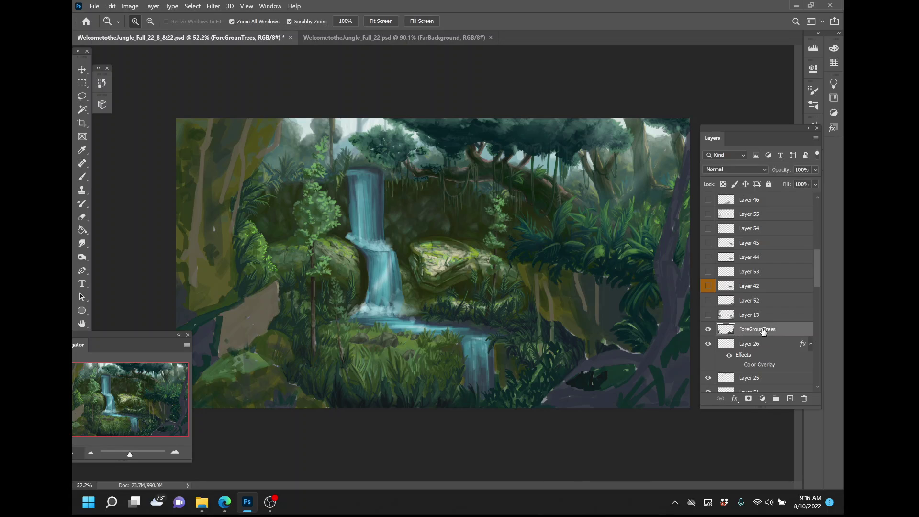
click(708, 331)
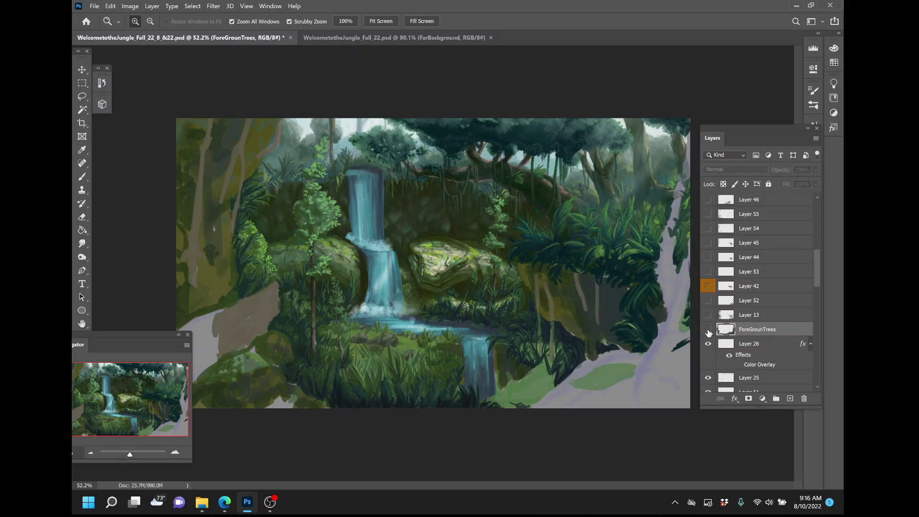
click(708, 330)
click(707, 330)
click(708, 330)
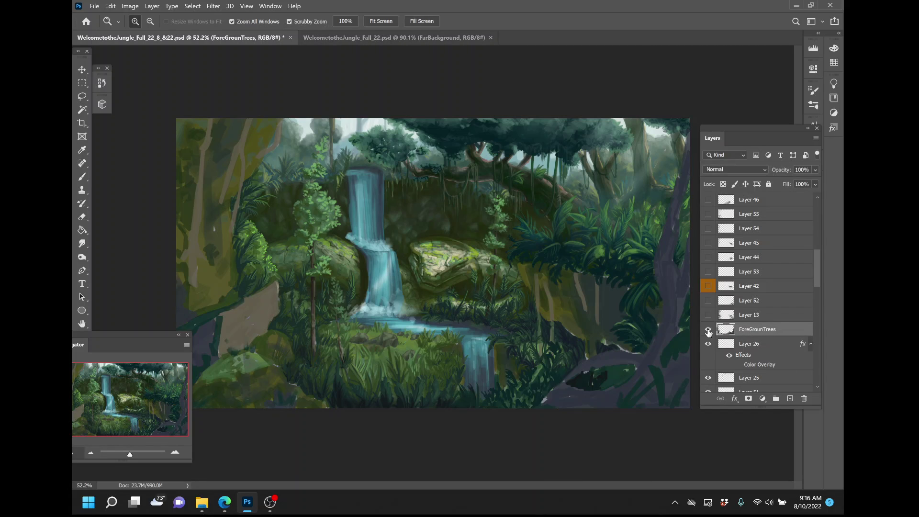
click(708, 330)
Toggle and select Layer 26, and examine the whole painting at 66.7% zoom with the layer list moved clear of the foliage
click(708, 345)
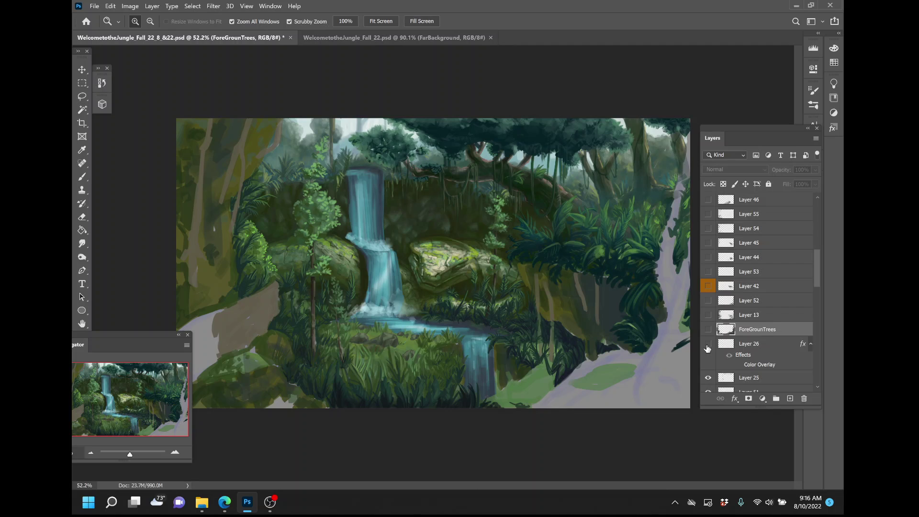
click(707, 345)
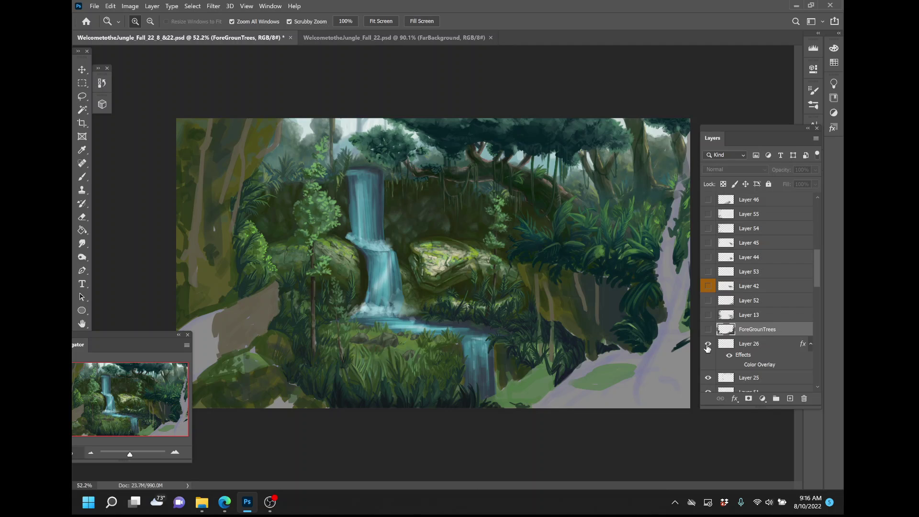
click(764, 350)
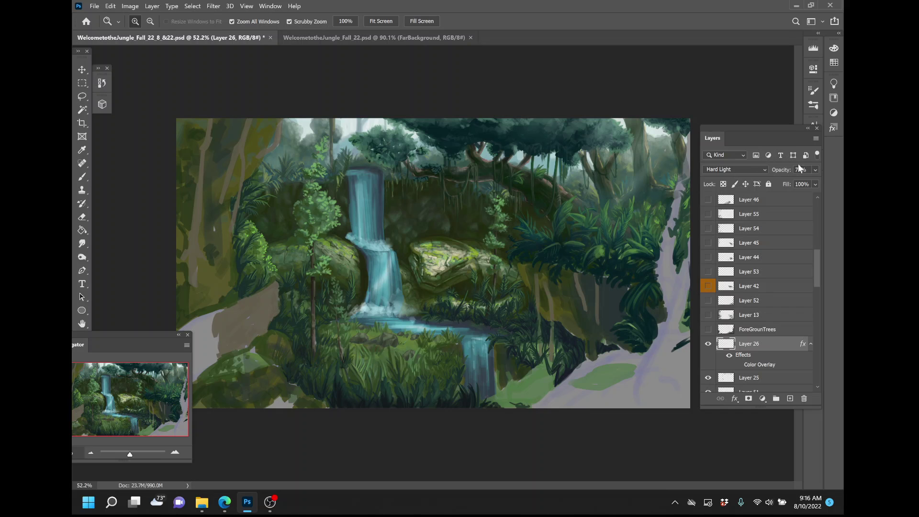
drag(747, 127, 769, 136)
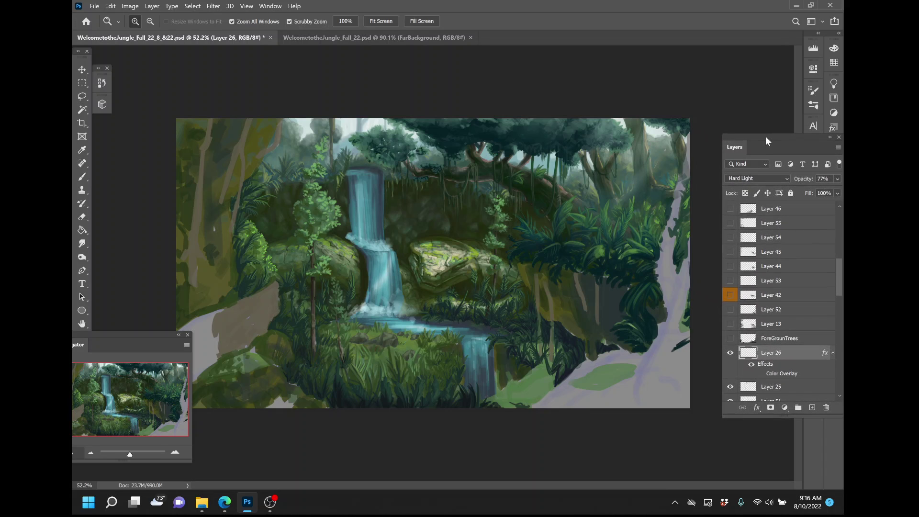
click(664, 182)
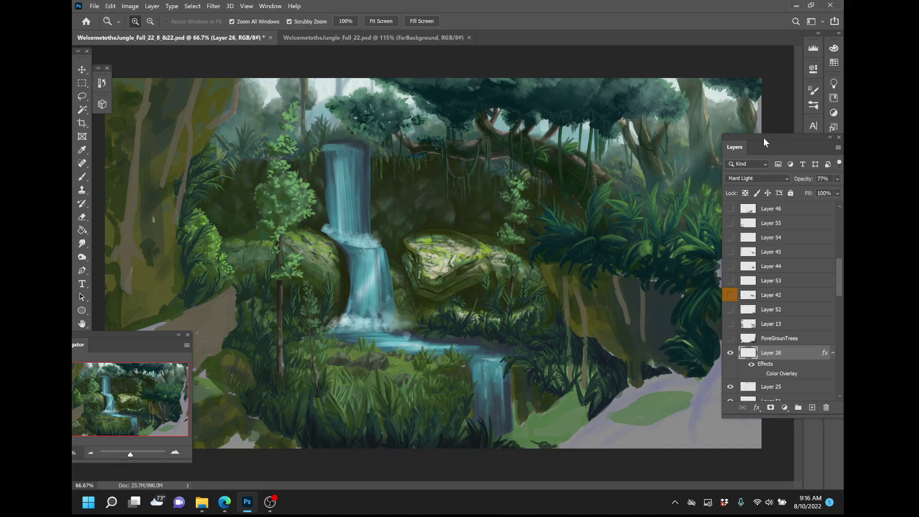
drag(764, 141, 295, 142)
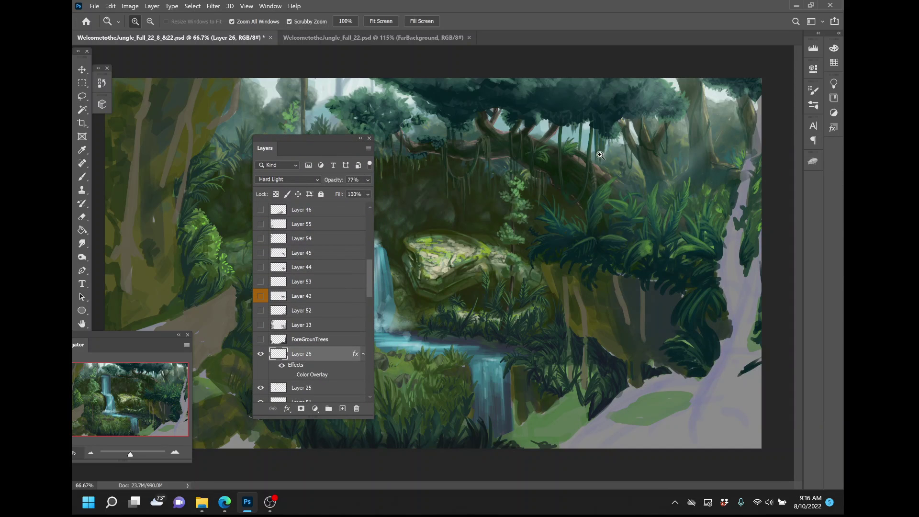
drag(323, 142, 341, 260)
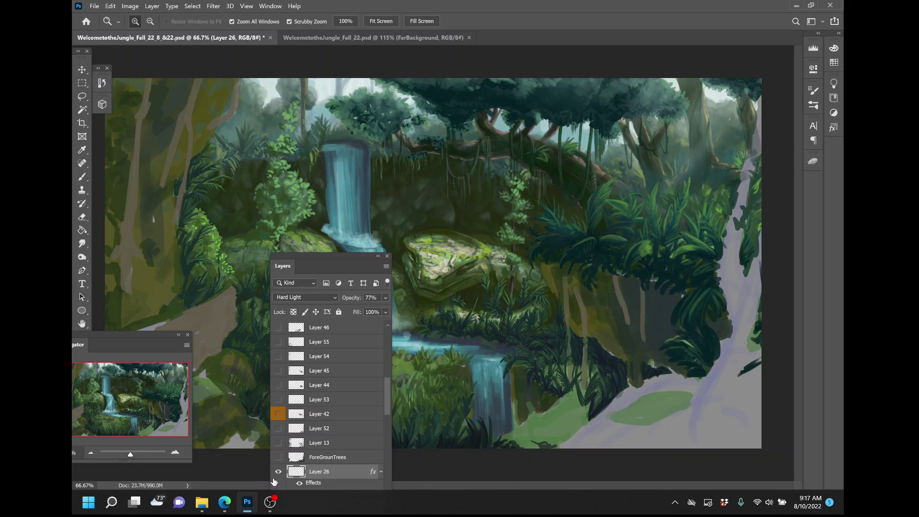
drag(338, 254, 309, 142)
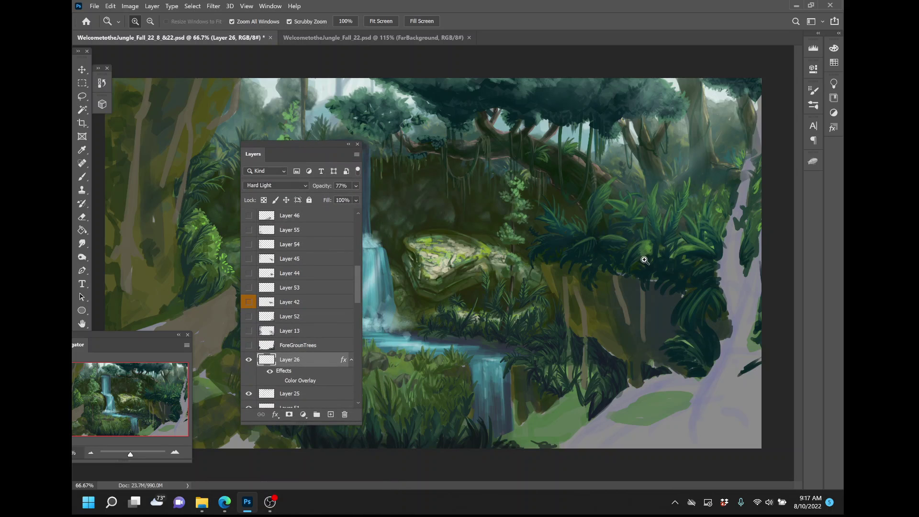
Hide Layer 26, show ForeGrounTrees again, and compare the foreground with and without Layer 13, leaving Layer 13 hidden
click(248, 360)
click(248, 345)
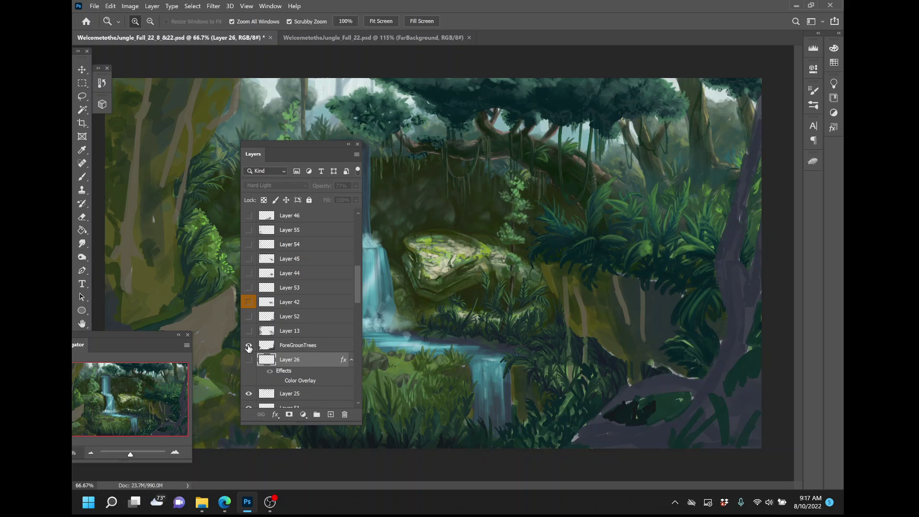
scroll(257, 361, down, 3)
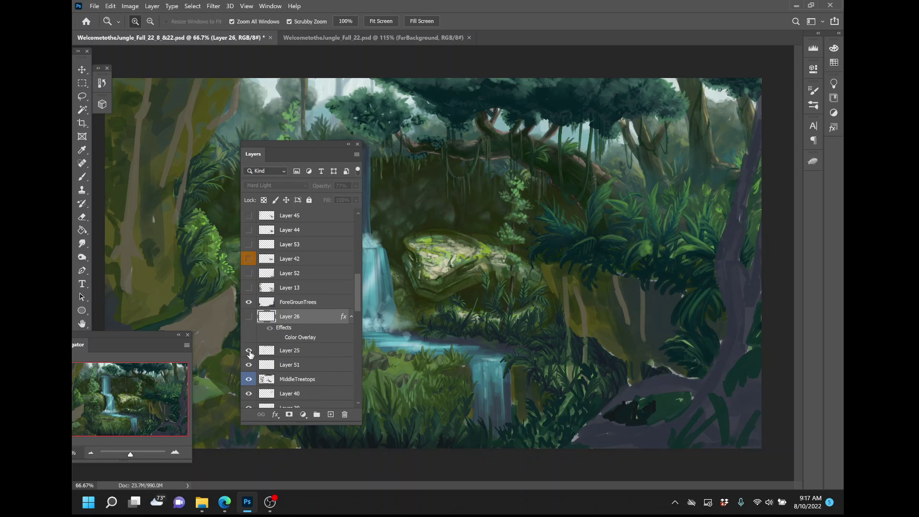
click(249, 287)
click(249, 287)
Compare the painting with and without Layer 25 and Layer 26, and leave both layers shown
click(249, 350)
click(249, 350)
click(249, 316)
click(249, 318)
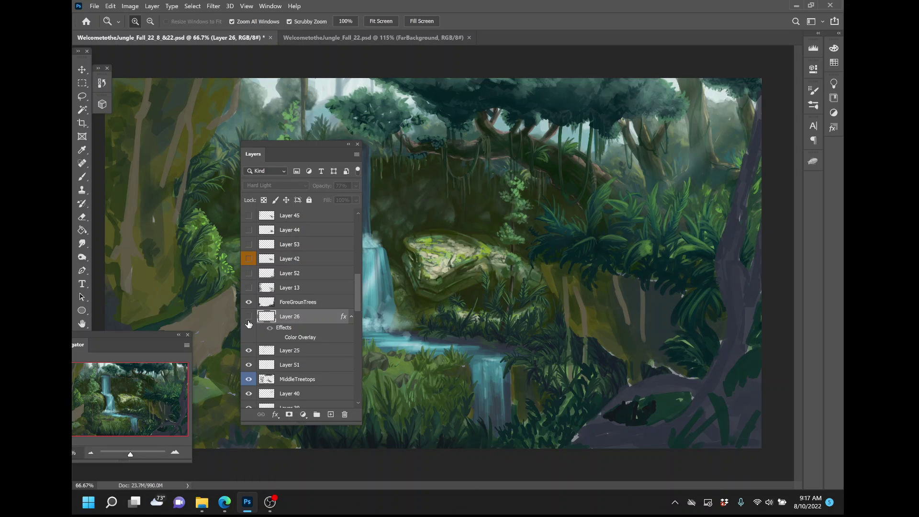
click(249, 318)
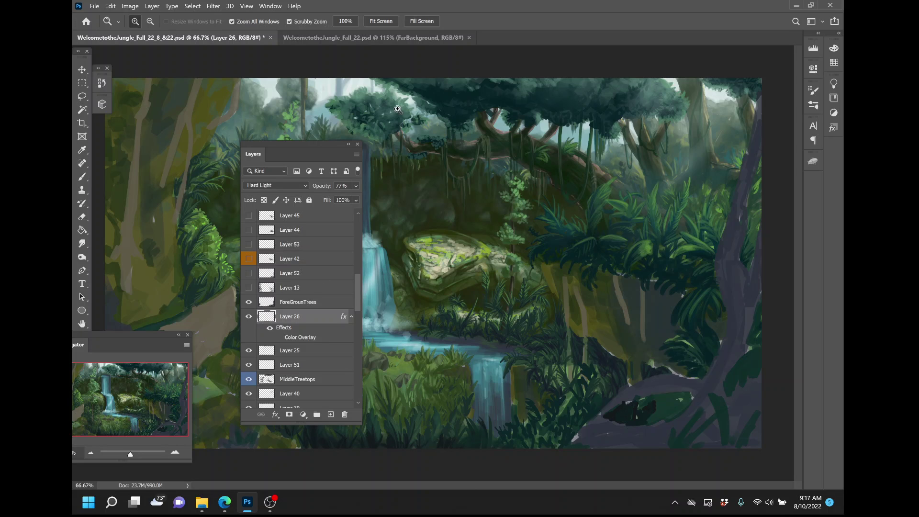
Uncover the waterfall, compare the painting repeatedly with and without Layer 26, and leave that layer hidden
drag(302, 149, 274, 227)
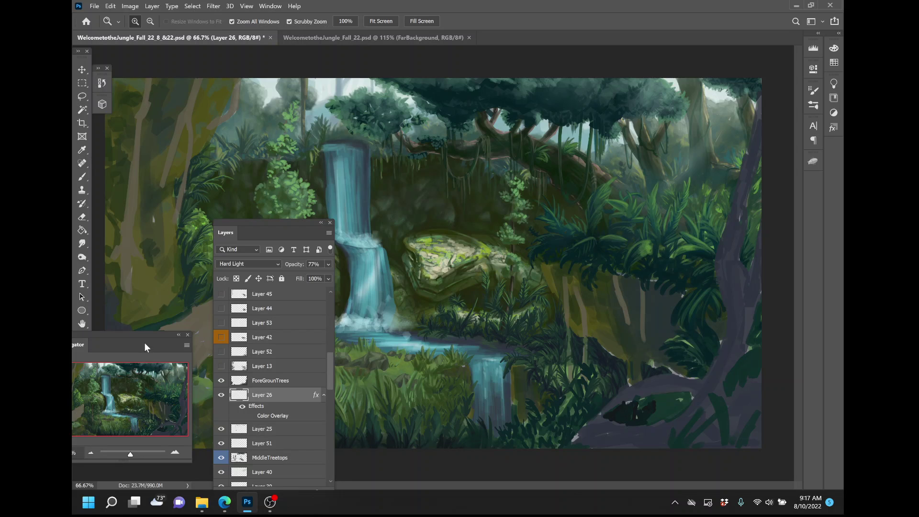
drag(146, 338, 514, 339)
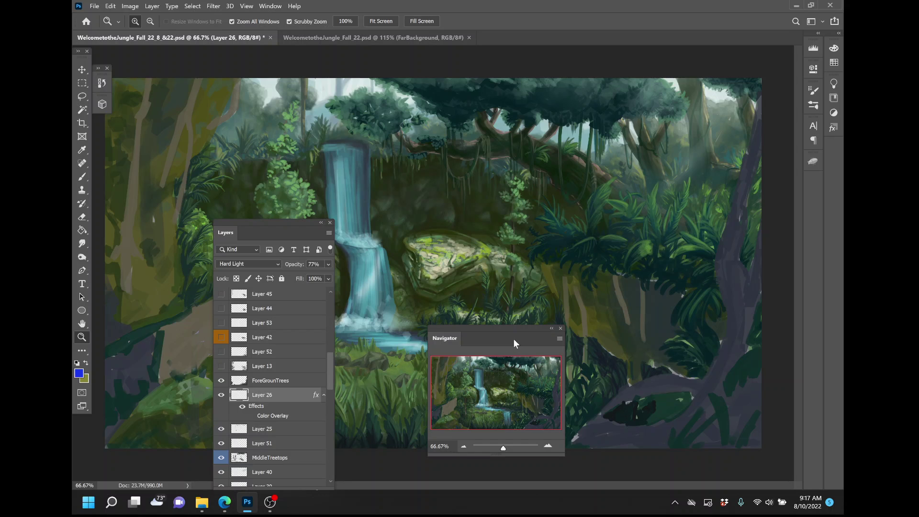
drag(511, 334, 146, 337)
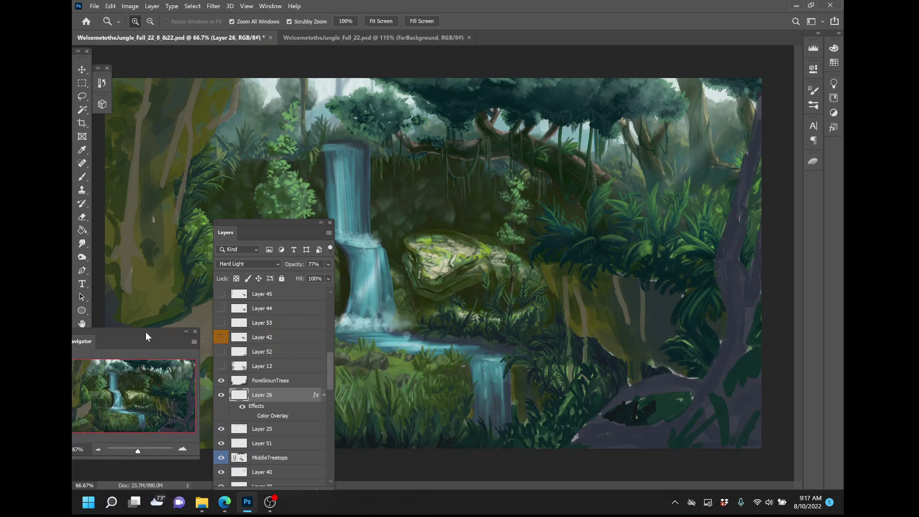
click(221, 379)
click(221, 395)
click(221, 395)
click(221, 395)
click(221, 395)
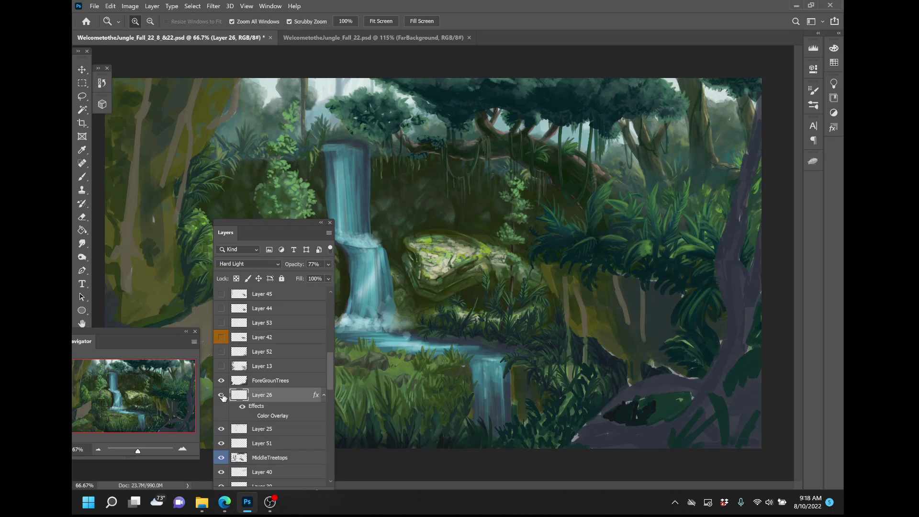
click(221, 395)
click(221, 395)
click(221, 395)
click(221, 395)
click(221, 395)
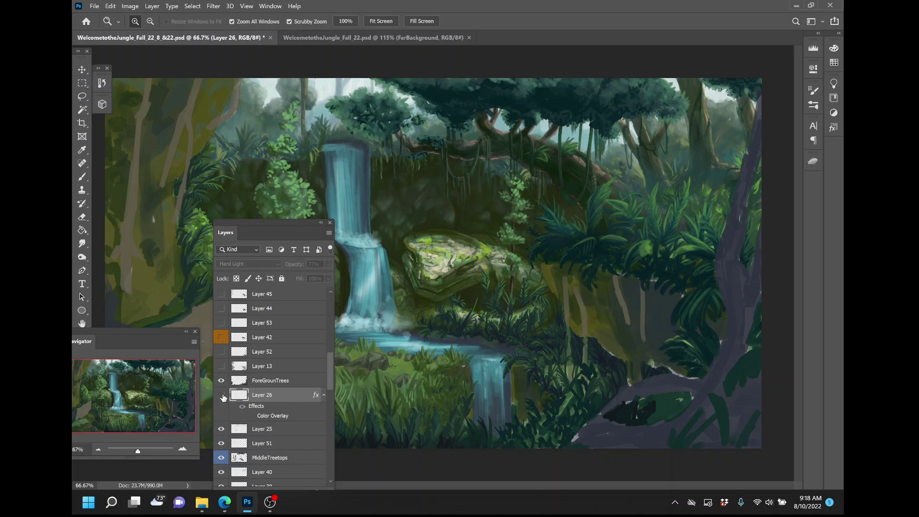
click(221, 395)
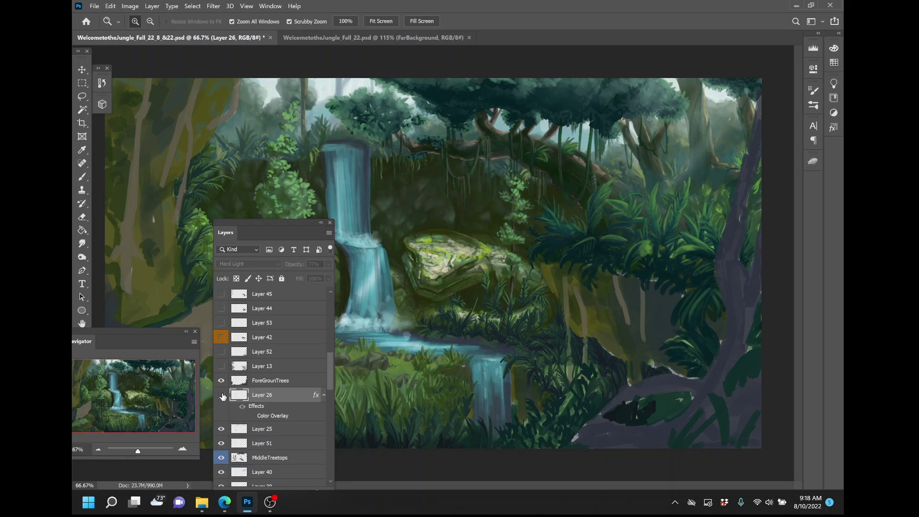
click(221, 395)
Check Layer 25 by hiding and reshowing it, and uncover the waterfall and slender trees at 60.7% zoom
click(221, 428)
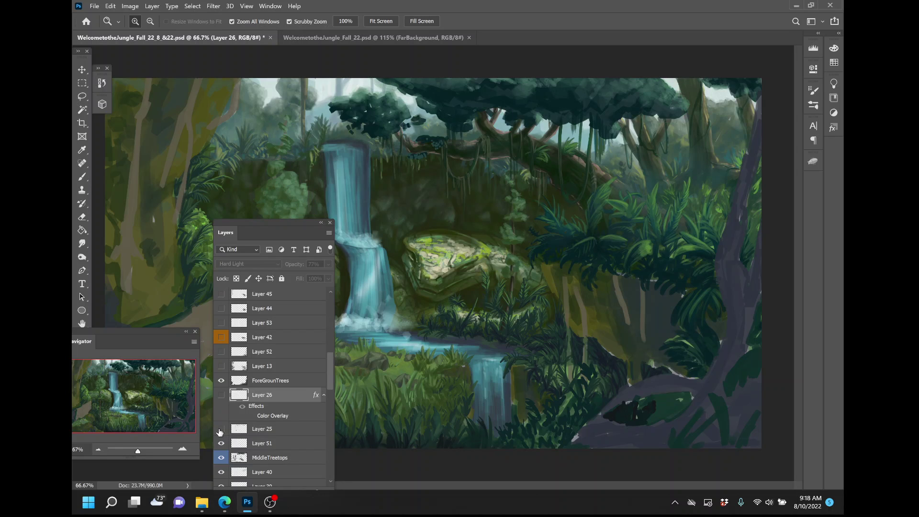
click(221, 429)
drag(277, 223, 717, 144)
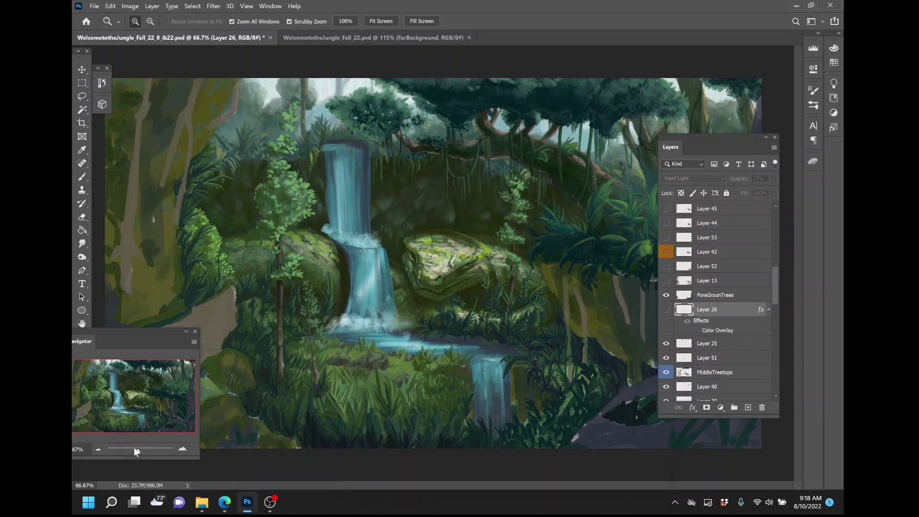
drag(136, 451, 138, 451)
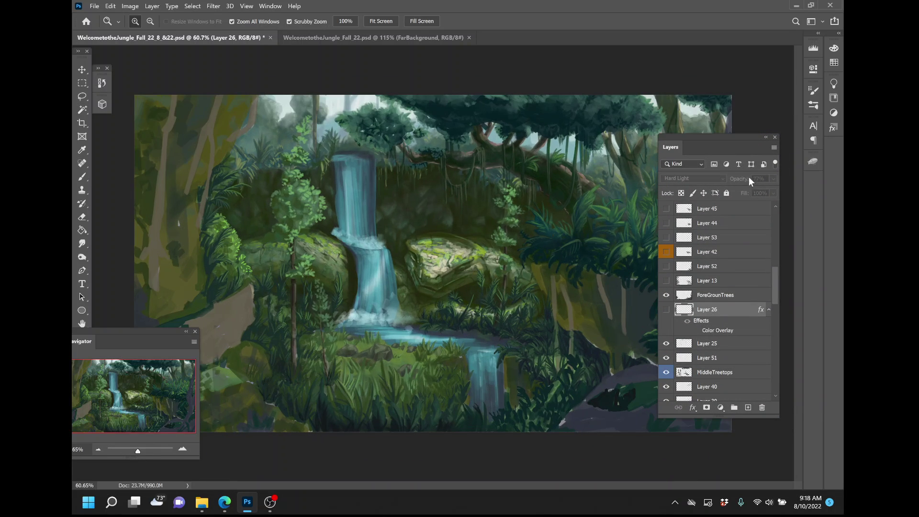
mouse_move(702, 140)
mouse_down()
mouse_move(716, 145)
mouse_move(707, 151)
mouse_up()
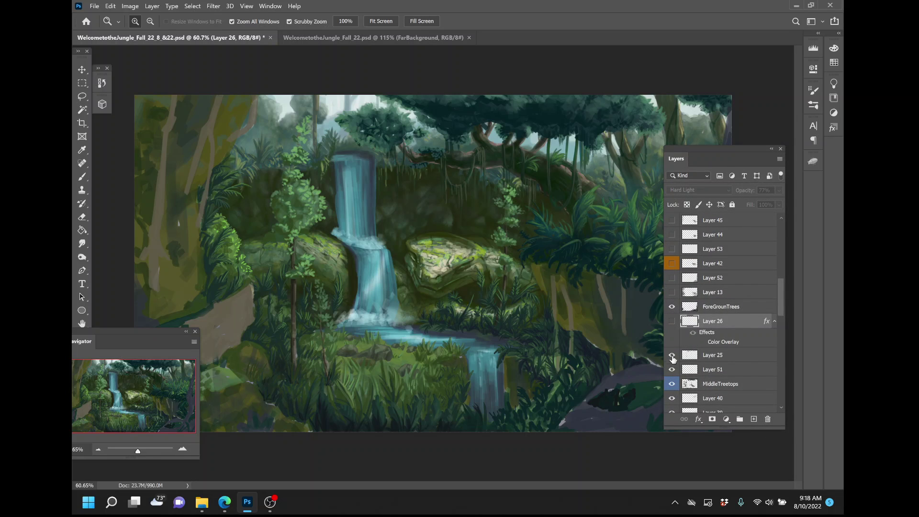
Compare the treetops and slender trees beside the waterfall repeatedly with and without Layer 25, and leave that layer hidden
click(672, 355)
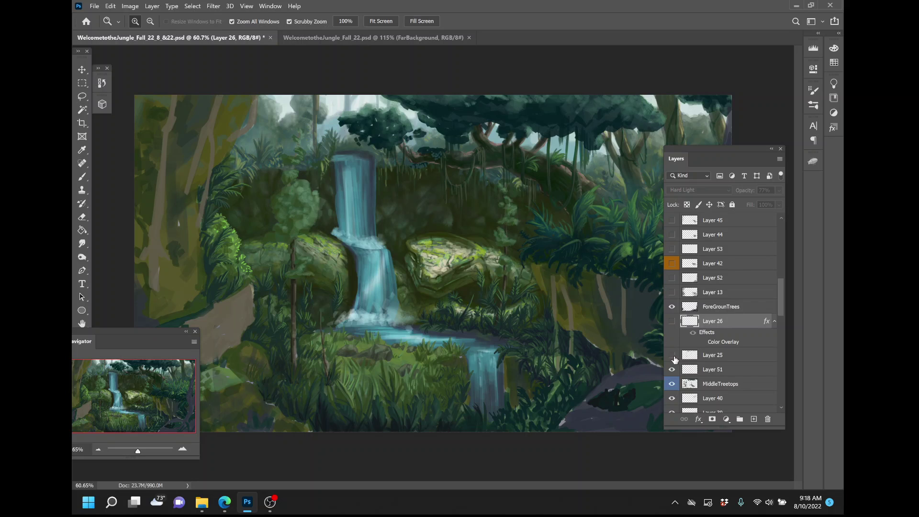
click(672, 355)
click(672, 355)
click(671, 355)
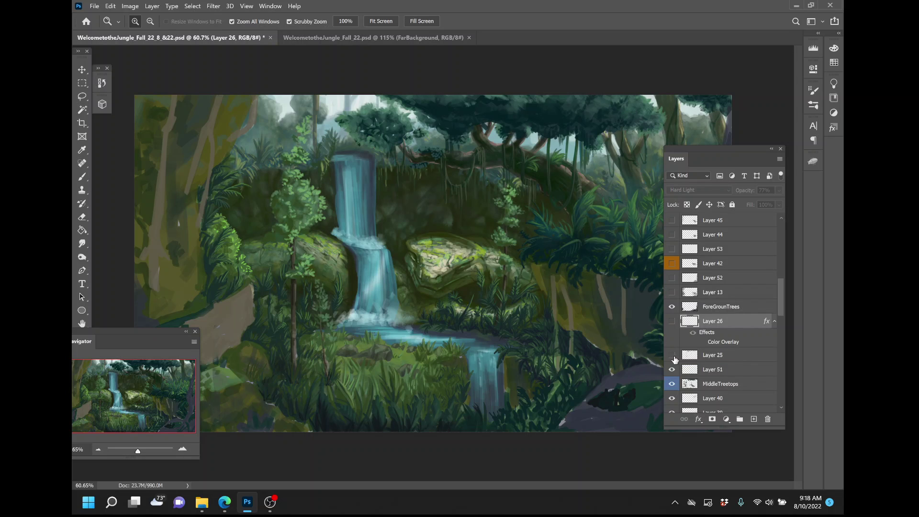
click(671, 355)
click(671, 355)
click(672, 355)
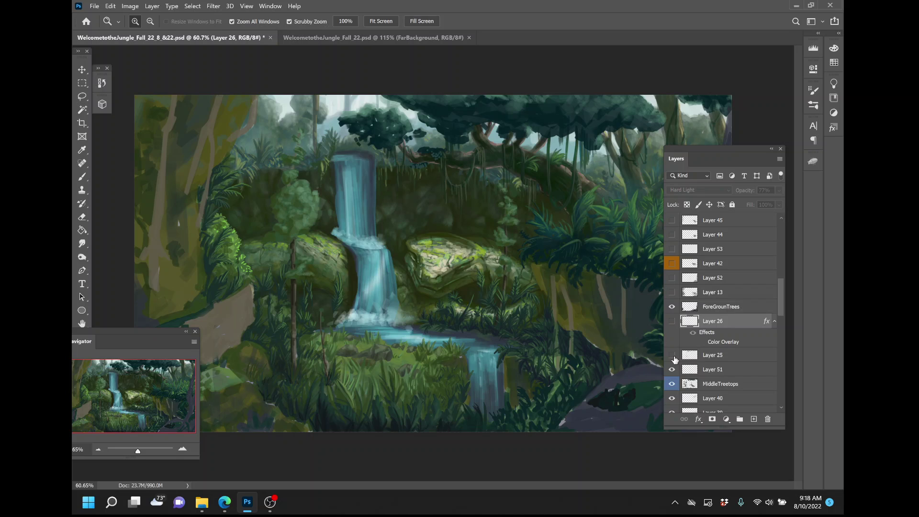
click(672, 355)
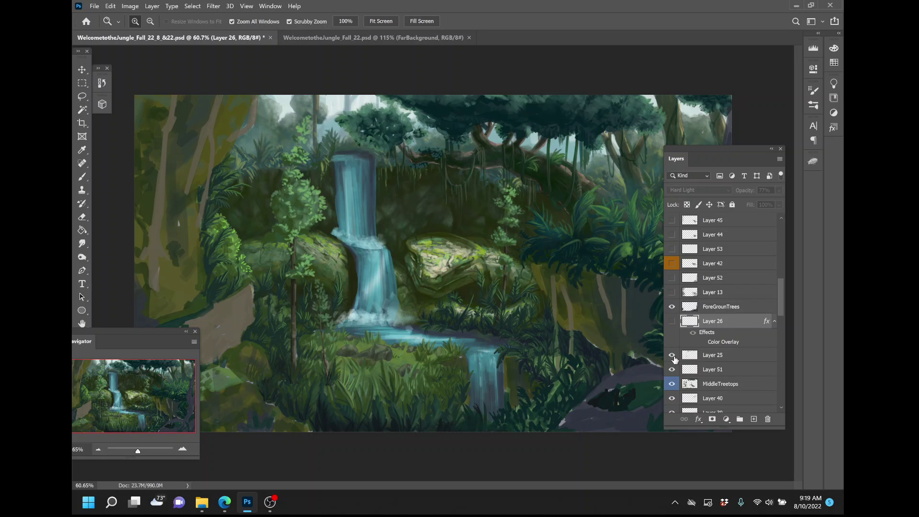
click(672, 356)
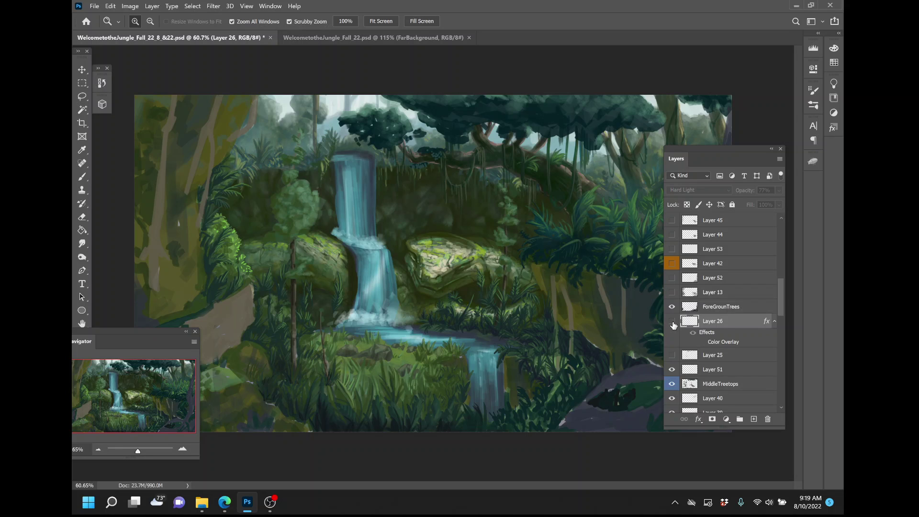
Toggle Layer 26 and Layer 25 once more to compare their effects, leaving Layer 26 hidden and Layer 25 shown
click(671, 322)
click(671, 324)
click(671, 355)
click(674, 358)
click(674, 359)
click(673, 358)
click(674, 358)
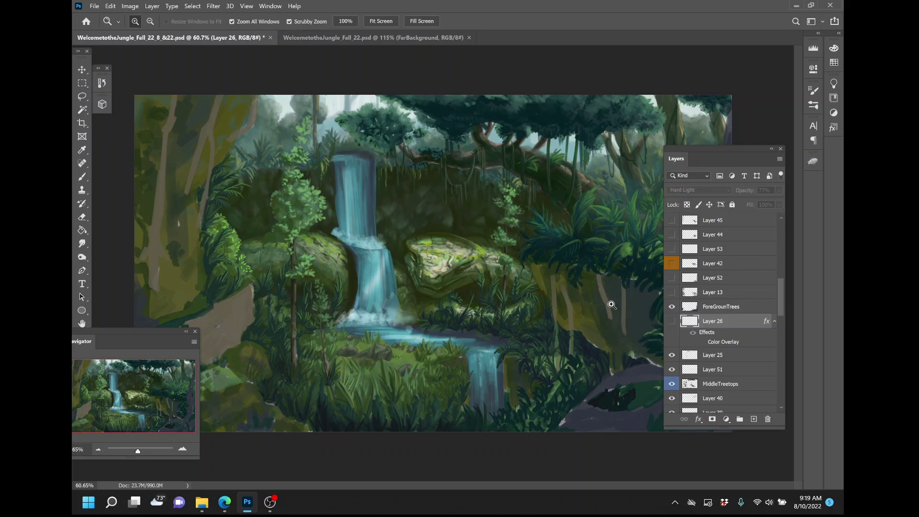
Compare the slender trees with and without Layer 25, and check MiddleTreetops by hiding and reshowing it
click(673, 357)
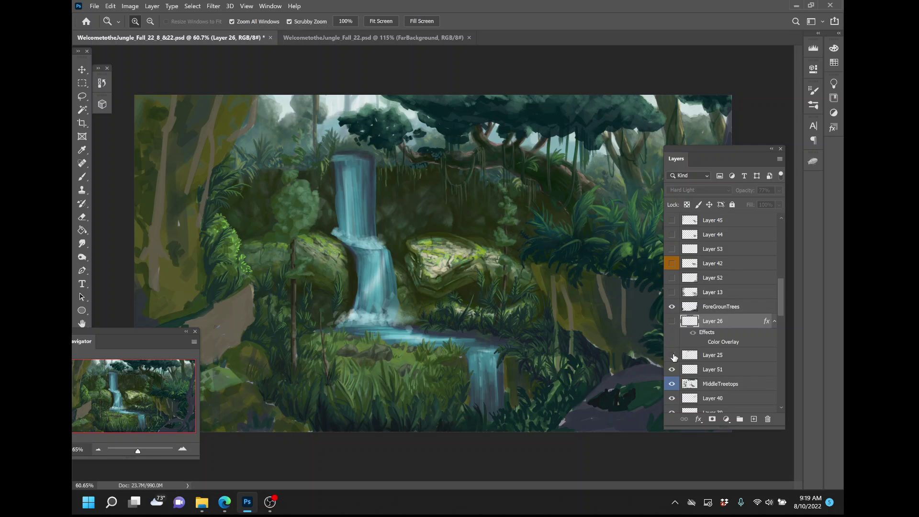
click(673, 357)
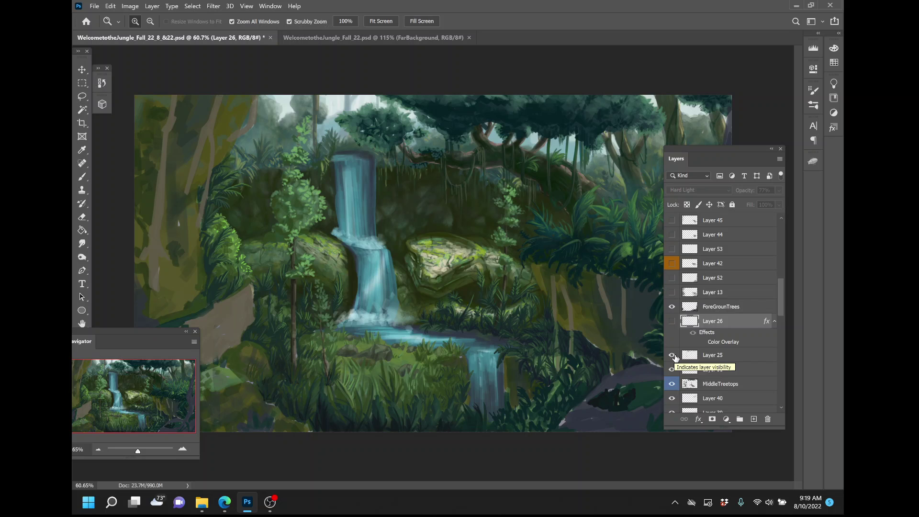
click(673, 357)
click(673, 357)
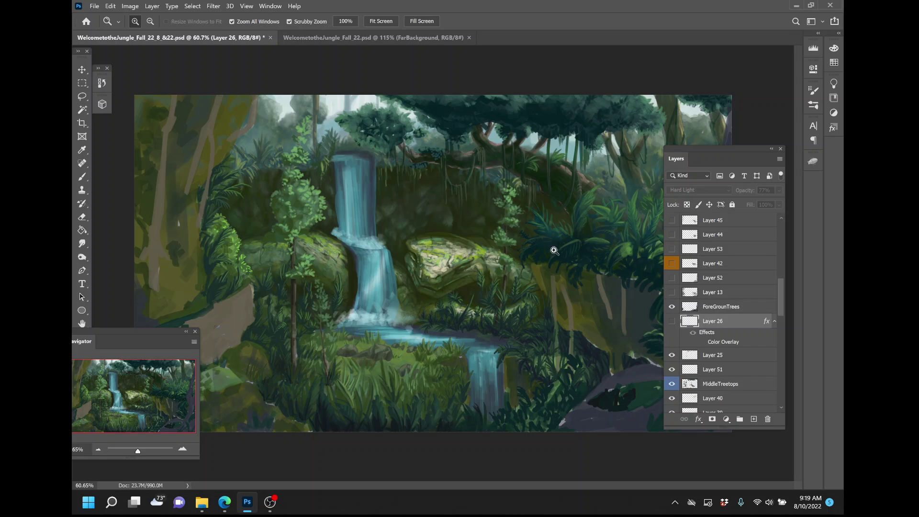
click(674, 386)
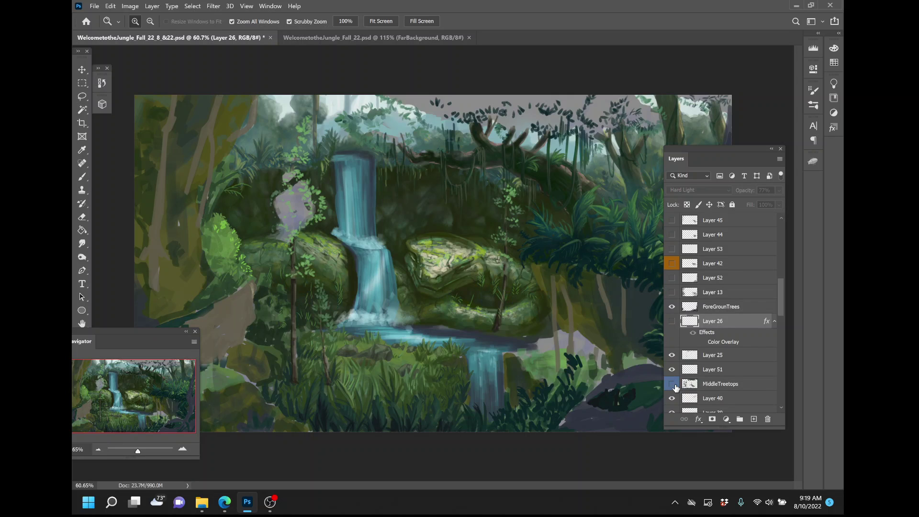
click(673, 355)
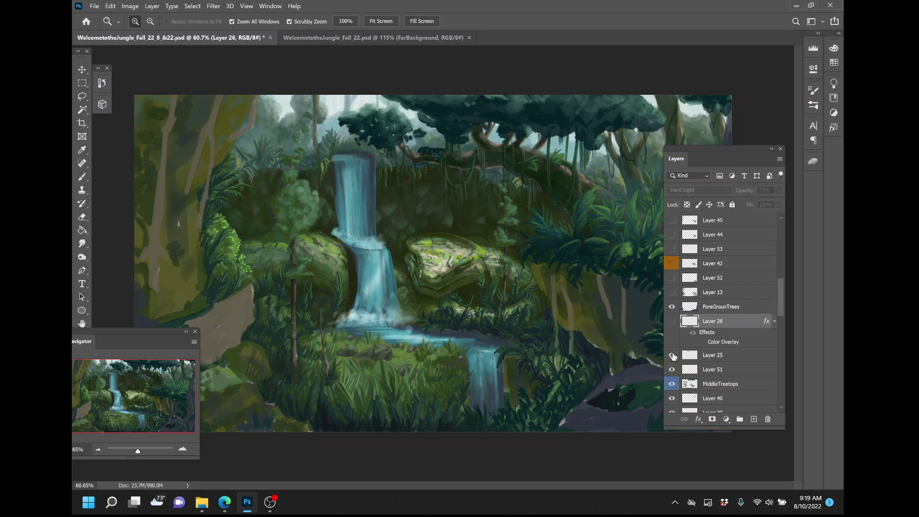
Toggle Layer 25 repeatedly to compare the foliage highlights on the treetops and slender trees, leaving the layer shown
click(673, 355)
click(673, 356)
click(672, 355)
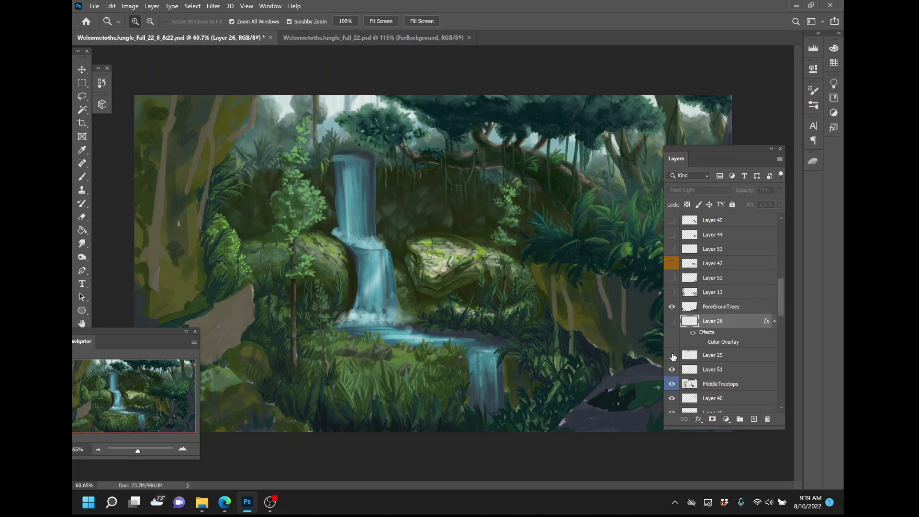
click(672, 355)
click(672, 355)
click(672, 355)
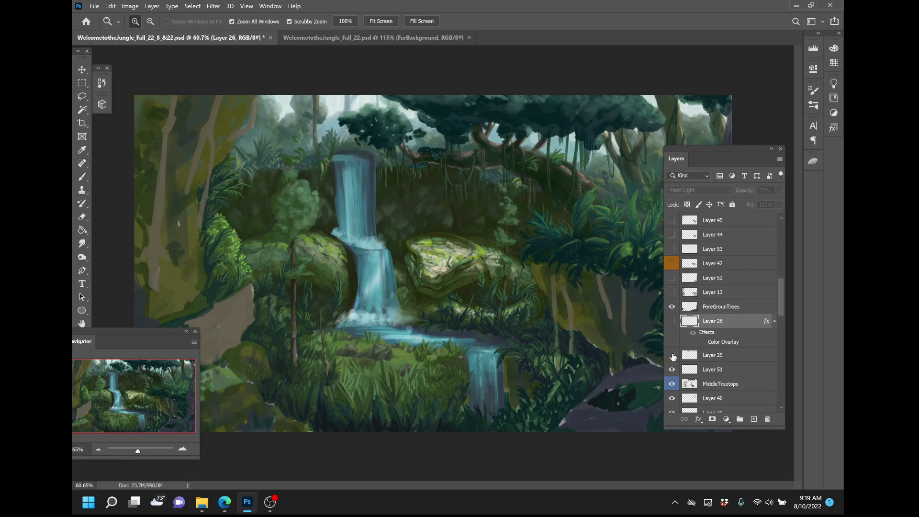
click(671, 355)
click(672, 355)
click(671, 355)
click(672, 355)
click(671, 355)
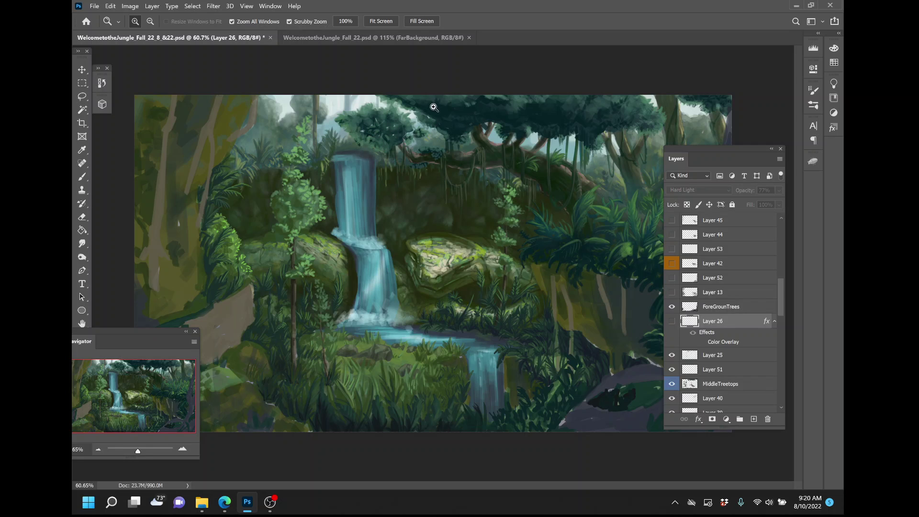
Compare Layer 25 once more and leave it hidden, and hide Layer 51 as well
click(671, 356)
click(671, 356)
click(671, 356)
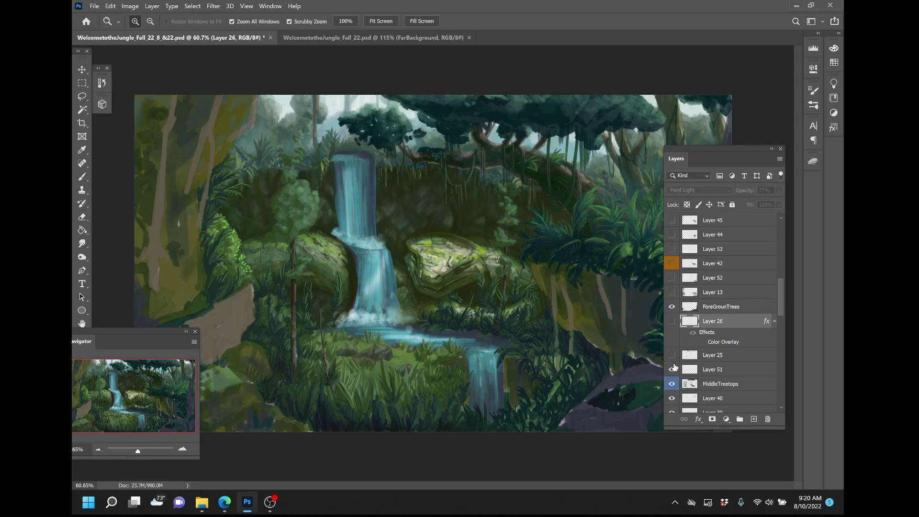
click(672, 372)
Select MiddleTreetops and compare the painting repeatedly with and without it, leaving the layer shown
scroll(674, 377, down, 3)
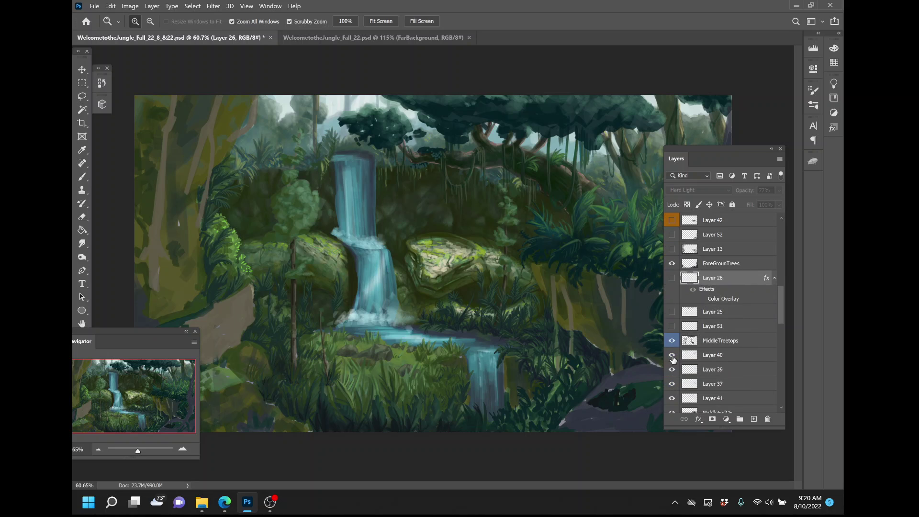
click(671, 343)
click(671, 343)
click(671, 343)
click(741, 344)
click(671, 343)
click(671, 343)
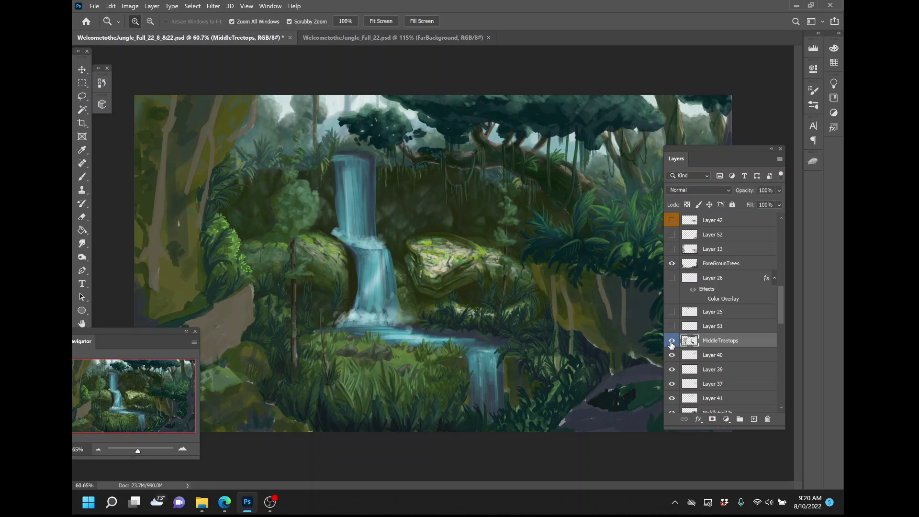
click(671, 343)
click(671, 343)
click(671, 343)
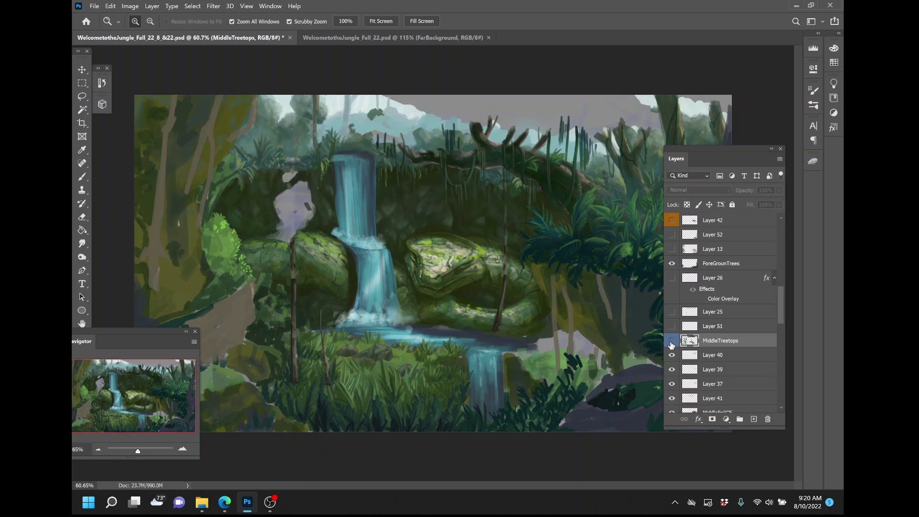
click(671, 343)
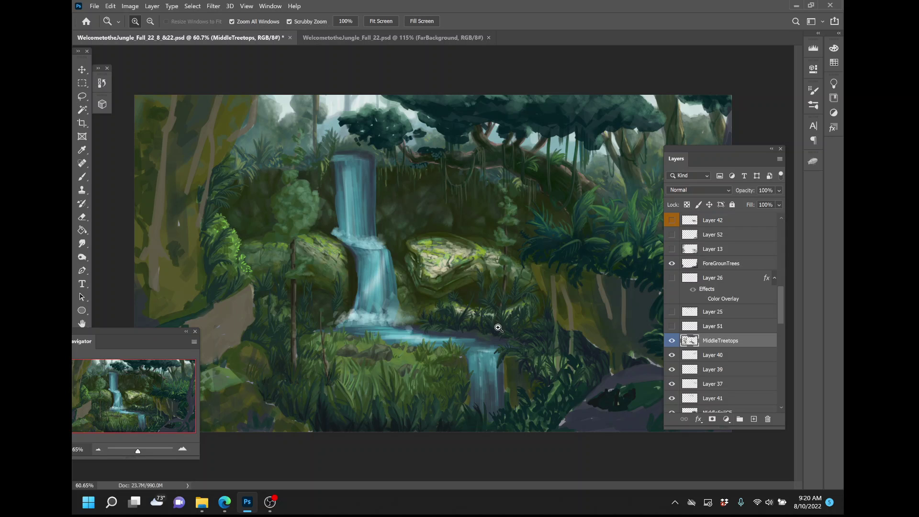
Examine the rocks, canopy and background with MiddleTreetops hidden and reshown, ending with the layer shown
click(672, 341)
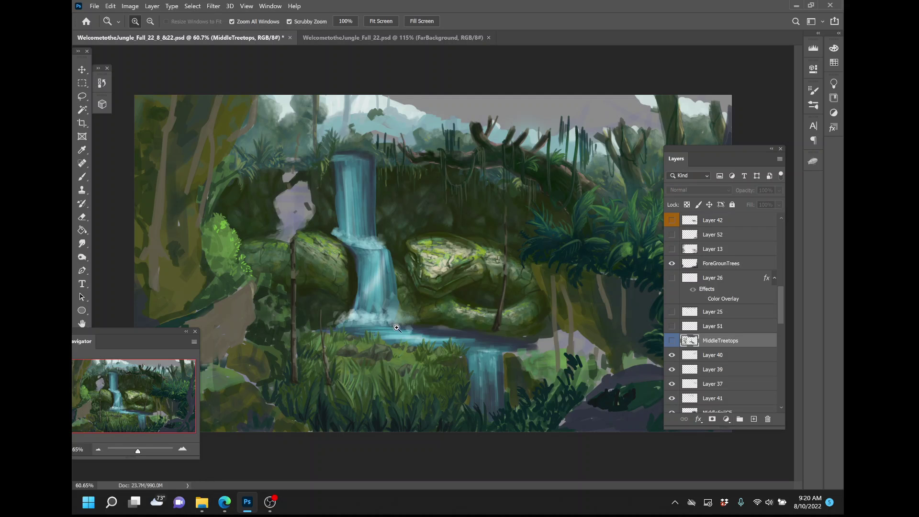
click(672, 341)
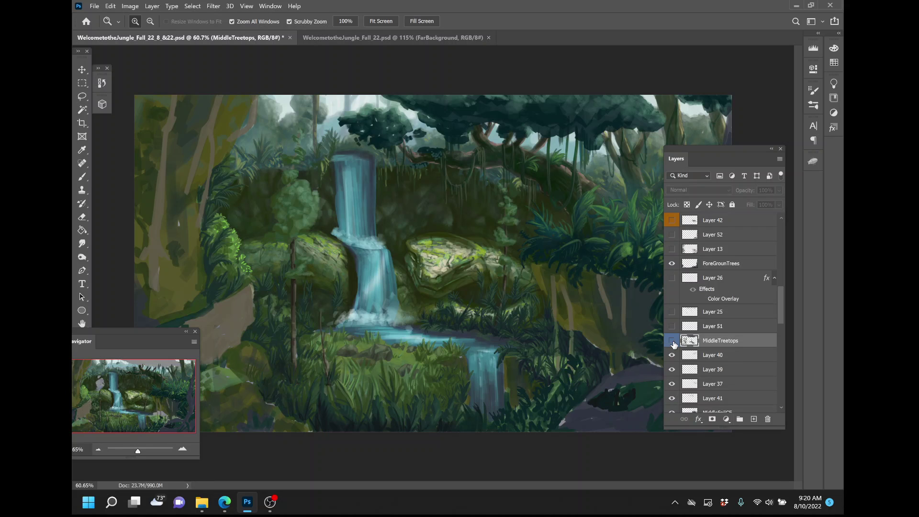
click(672, 341)
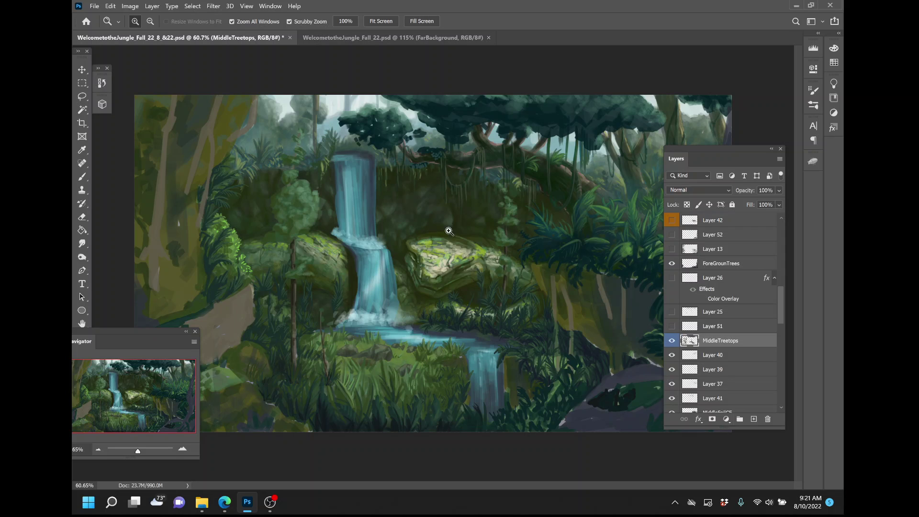
click(671, 342)
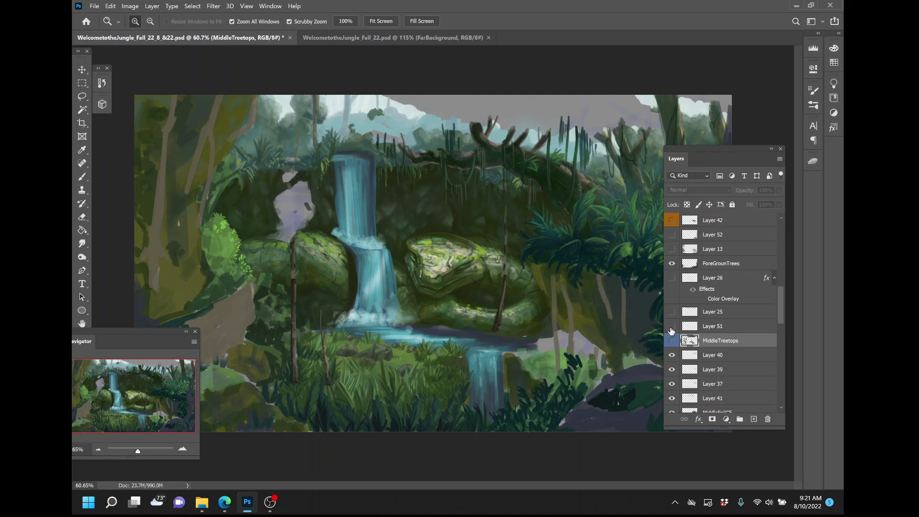
click(671, 341)
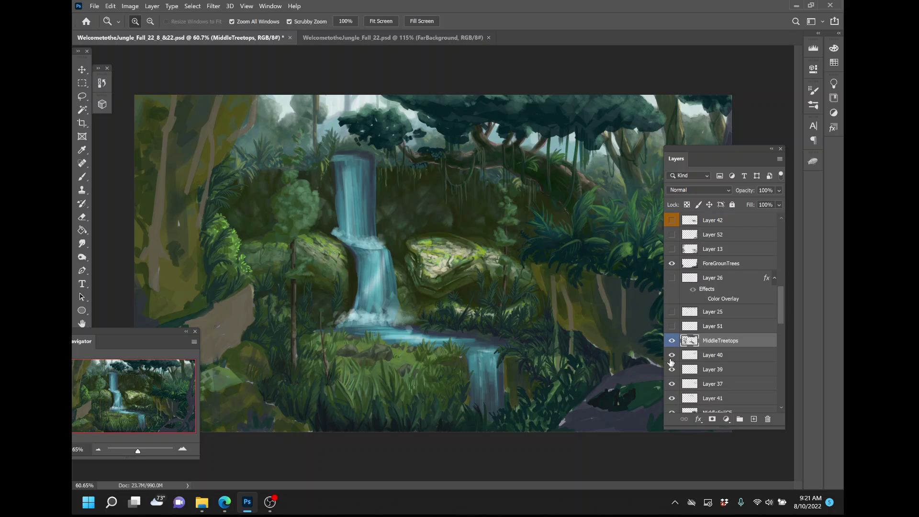
Uncover the large foliage near the painting's right edge, compare it with and without Layer 40, and leave that layer hidden
click(671, 356)
drag(717, 150, 365, 156)
click(311, 364)
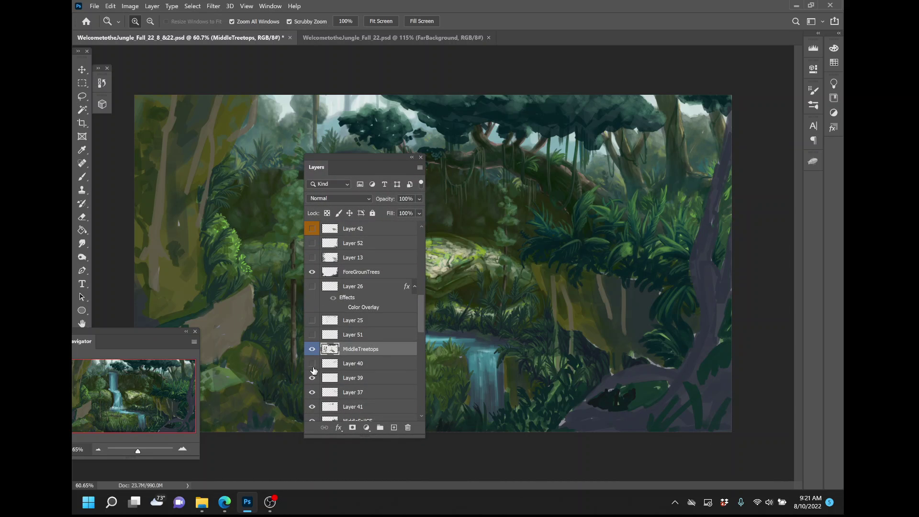
click(312, 363)
click(312, 364)
click(312, 365)
Compare the large right-hand foliage repeatedly with and without Layer 39, leaving the layer shown
click(312, 378)
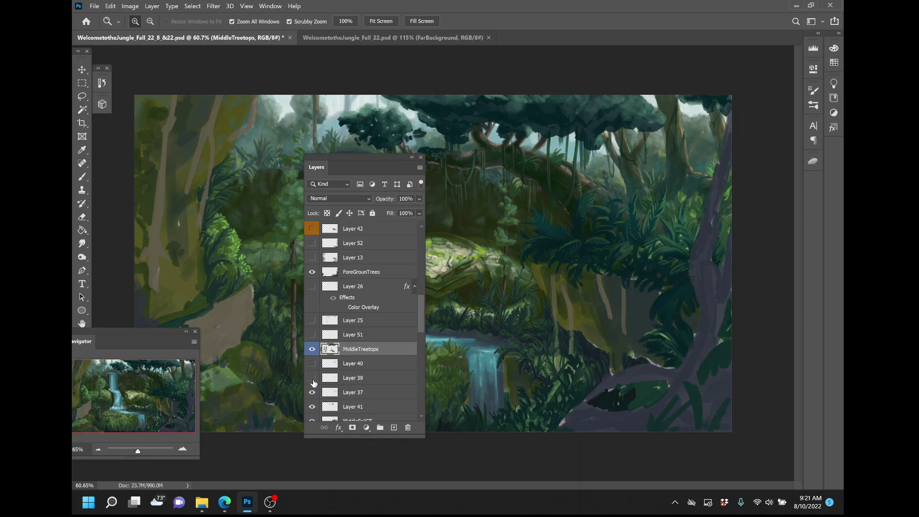
click(312, 377)
click(312, 377)
click(312, 377)
click(312, 377)
click(312, 377)
click(312, 378)
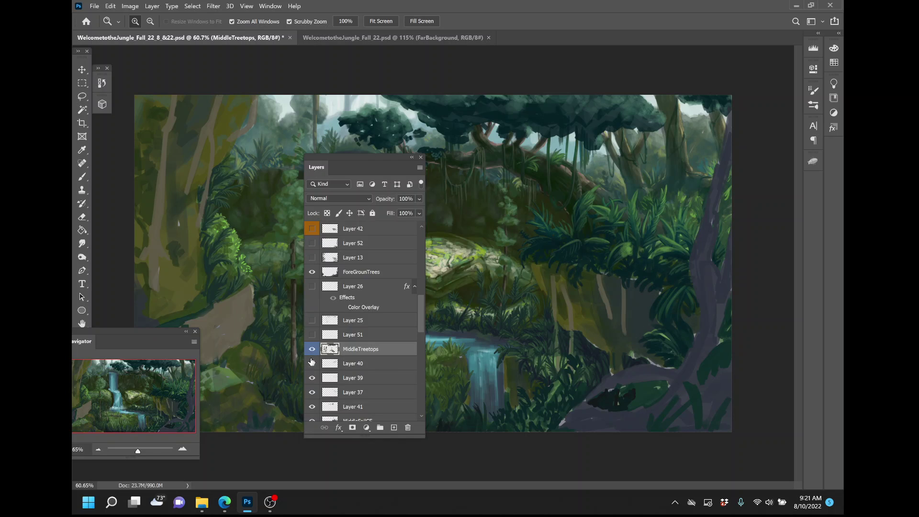
Hide Layer 39 and Layer 37 to reduce the large right-hand foliage to its dark silhouette
click(311, 377)
click(311, 378)
click(311, 378)
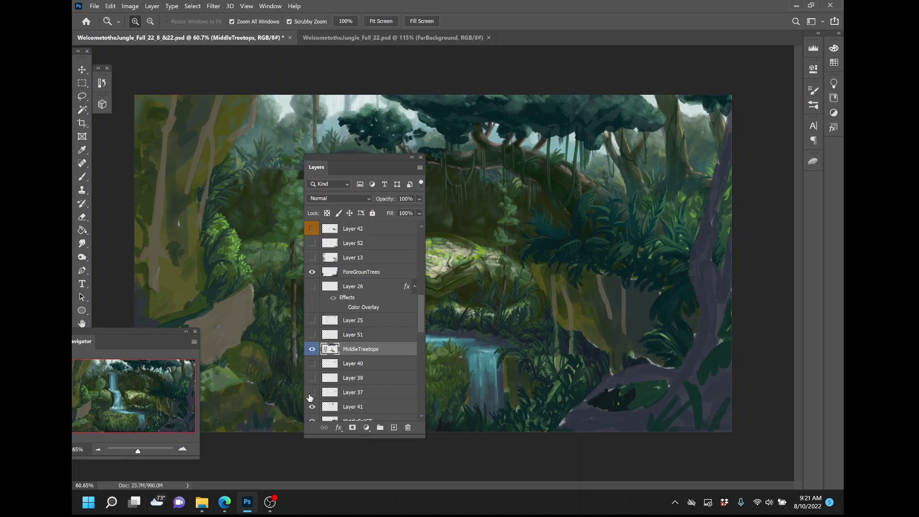
click(309, 396)
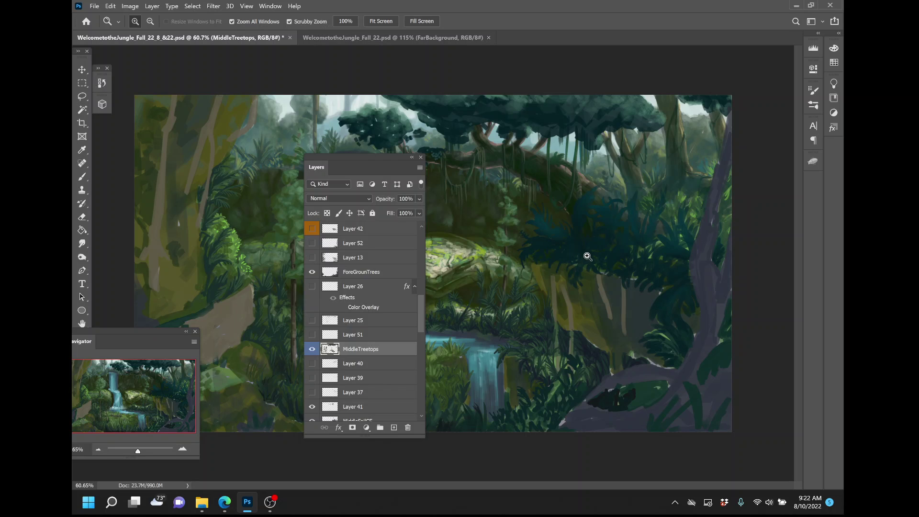
Reshow Layer 37 and Layer 39, compare their foliage contributions, and hide both layers again
click(311, 392)
click(311, 377)
click(312, 395)
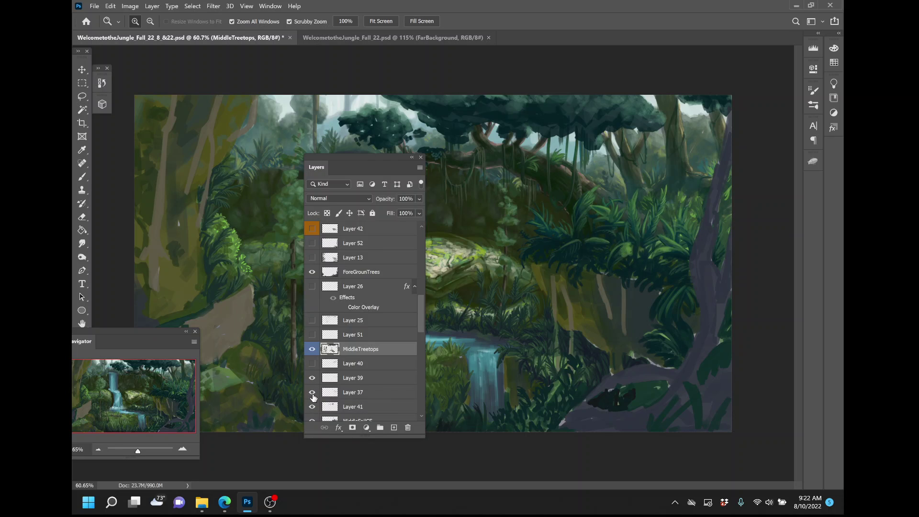
click(313, 397)
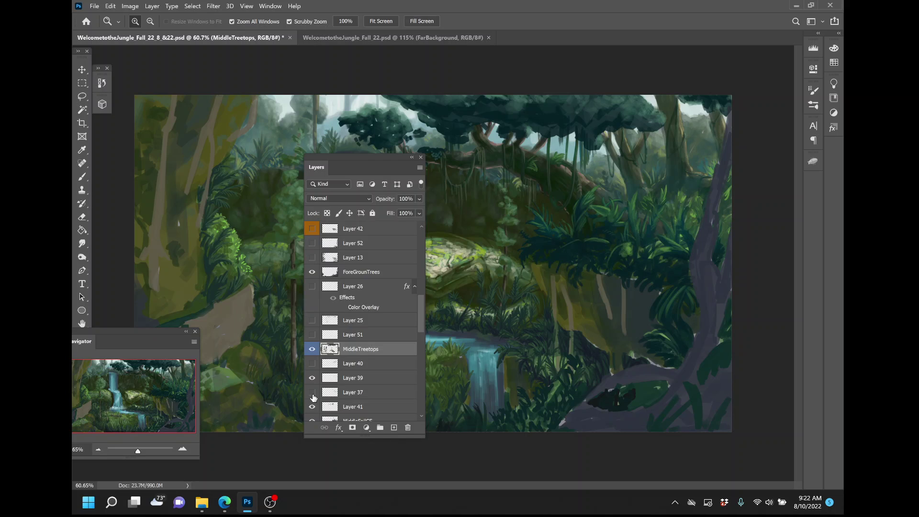
click(313, 396)
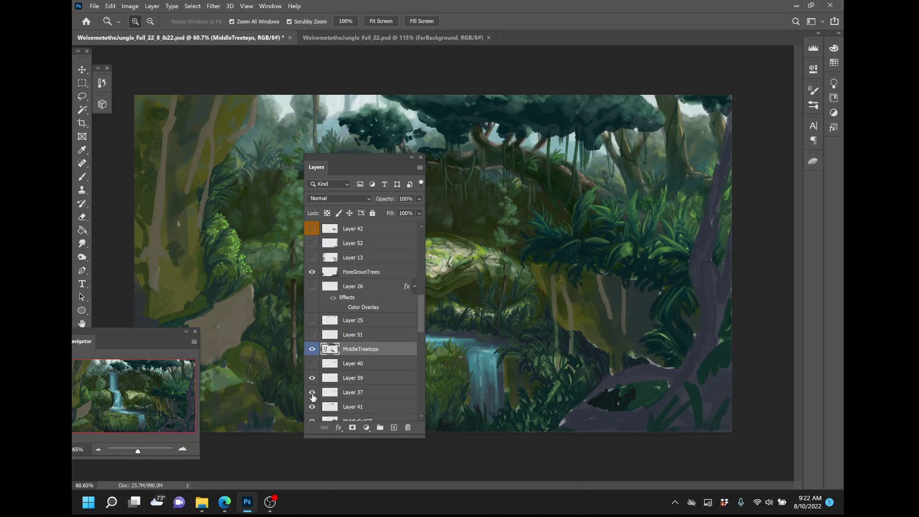
click(313, 379)
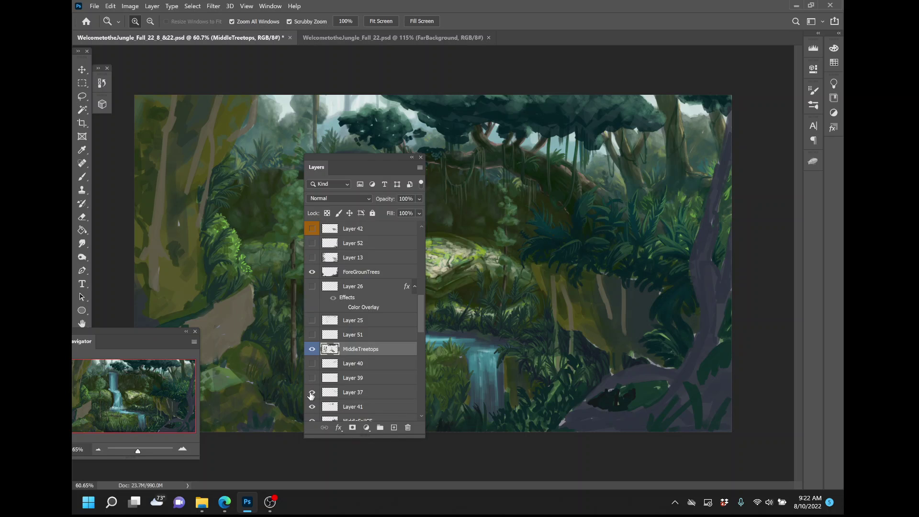
click(311, 396)
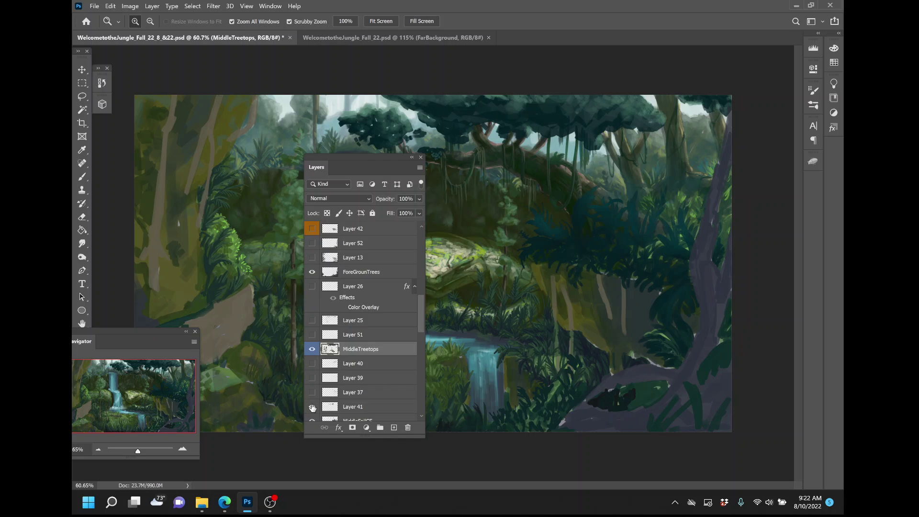
Compare the vines and details on the big middle tree trunk with and without Layer 41, and leave that layer hidden
scroll(312, 407, down, 3)
click(309, 353)
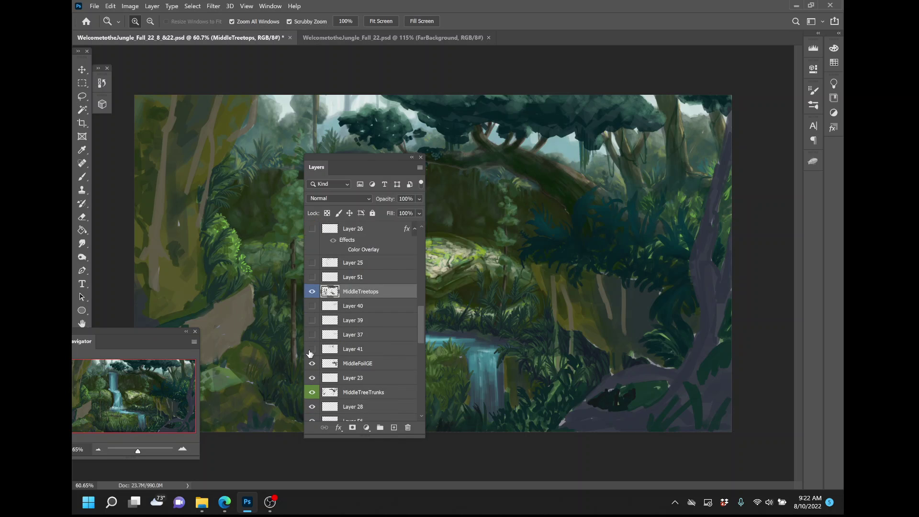
click(310, 353)
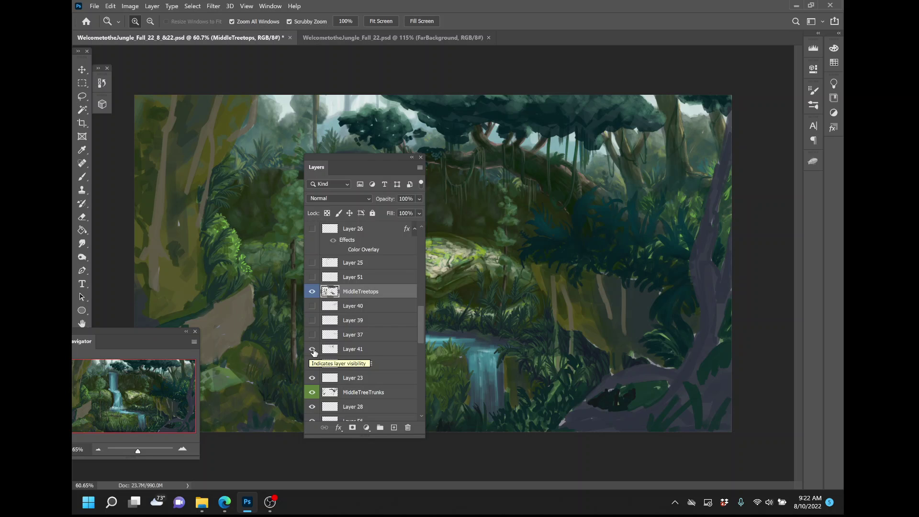
click(312, 350)
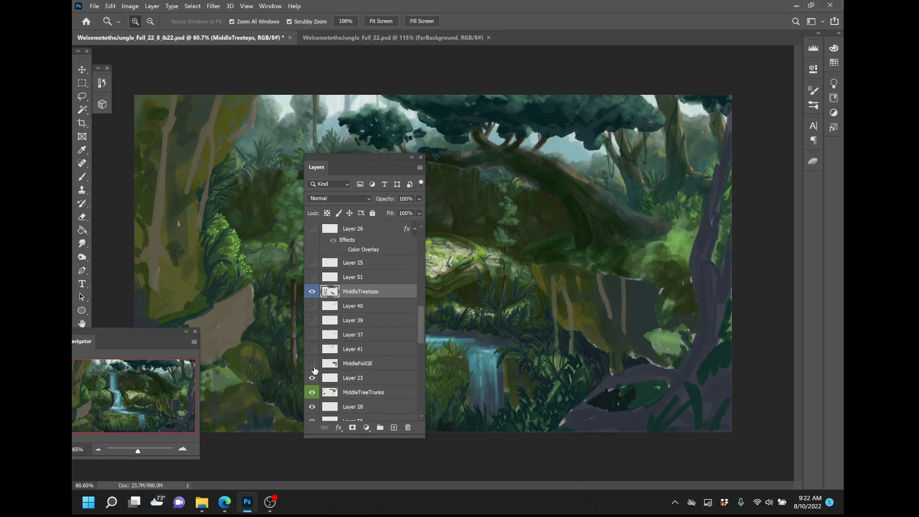
Compare the dark foliage over the middle trunk with and without MiddleFoilGE, and leave that layer hidden
click(313, 367)
click(313, 366)
click(313, 367)
click(312, 364)
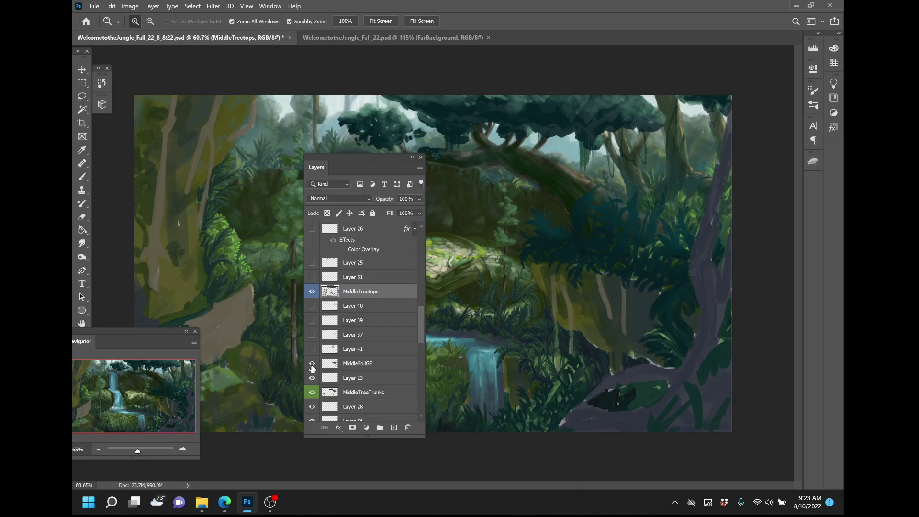
click(312, 365)
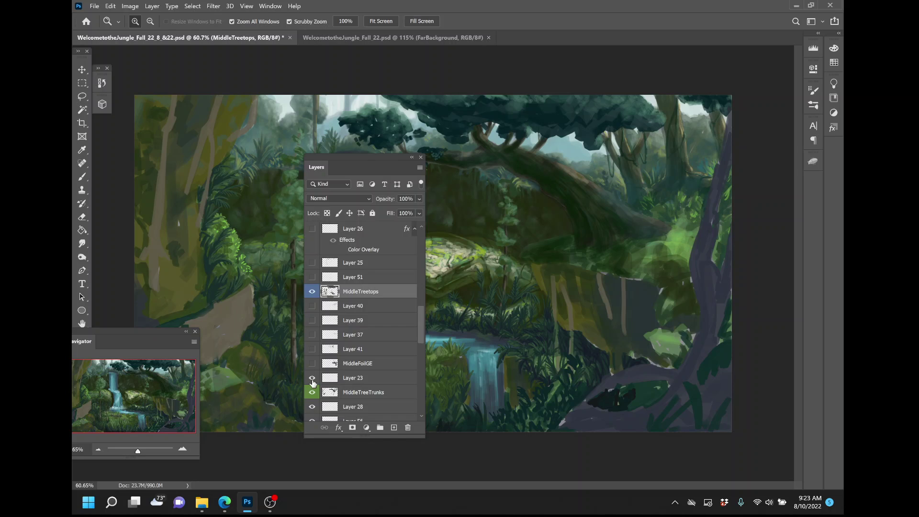
Hide Layer 23, and compare the painting with and without MiddleTreeTrunks, leaving the trunks shown
click(313, 381)
click(313, 395)
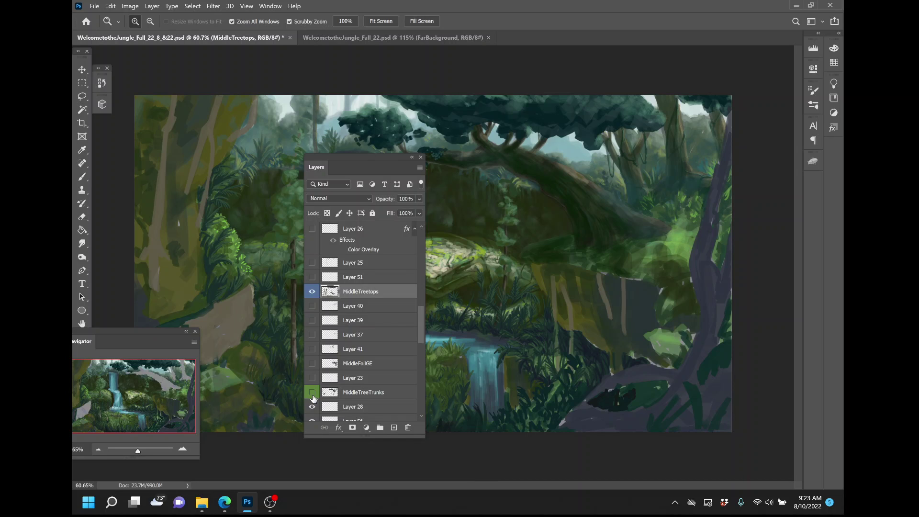
click(312, 395)
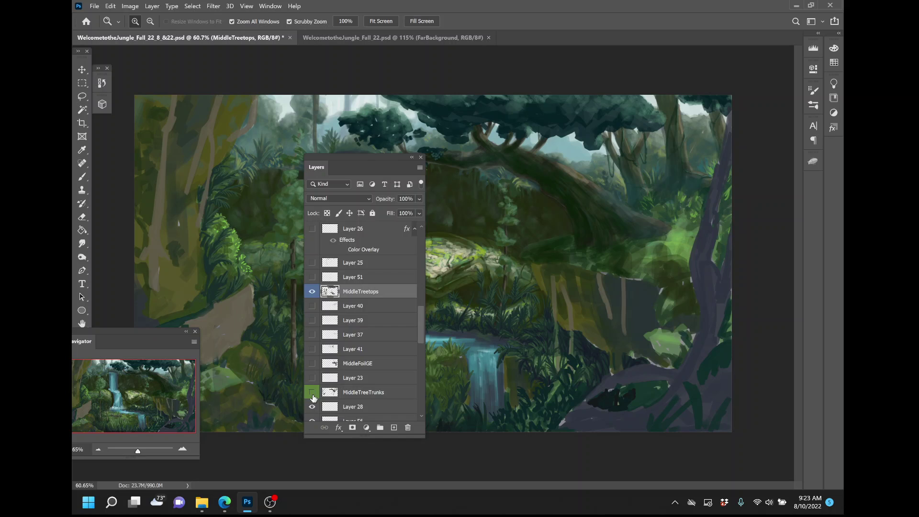
click(312, 395)
click(312, 394)
Reposition the Layers and Navigator panels around the canvas to uncover and examine different parts of the painting
drag(371, 153, 360, 290)
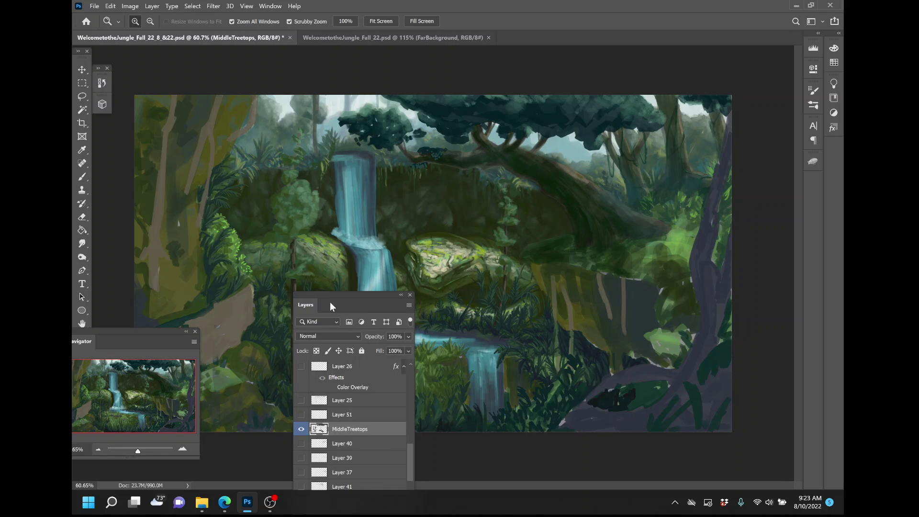
drag(338, 298, 667, 328)
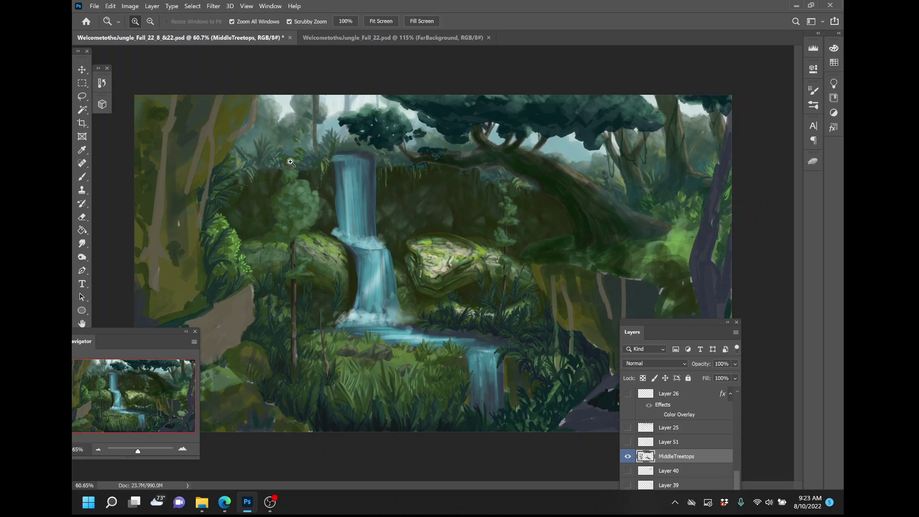
drag(665, 322, 285, 137)
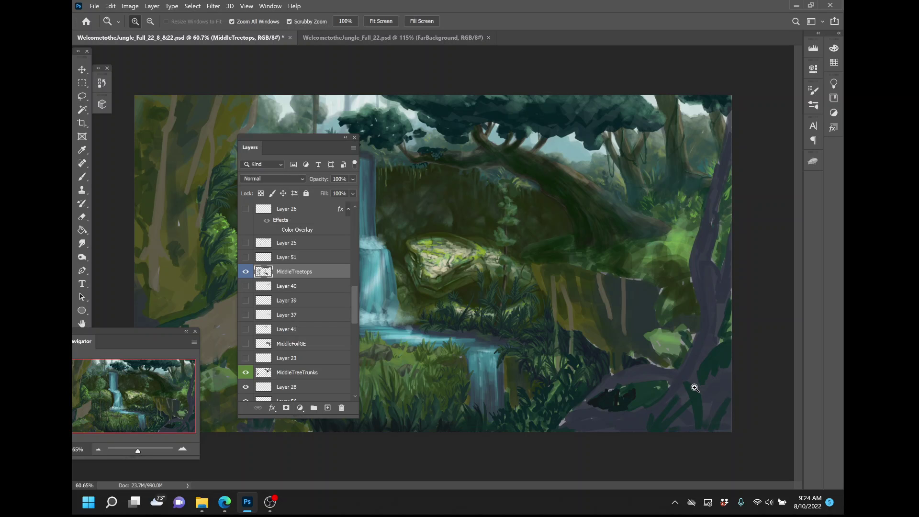
drag(282, 136, 371, 401)
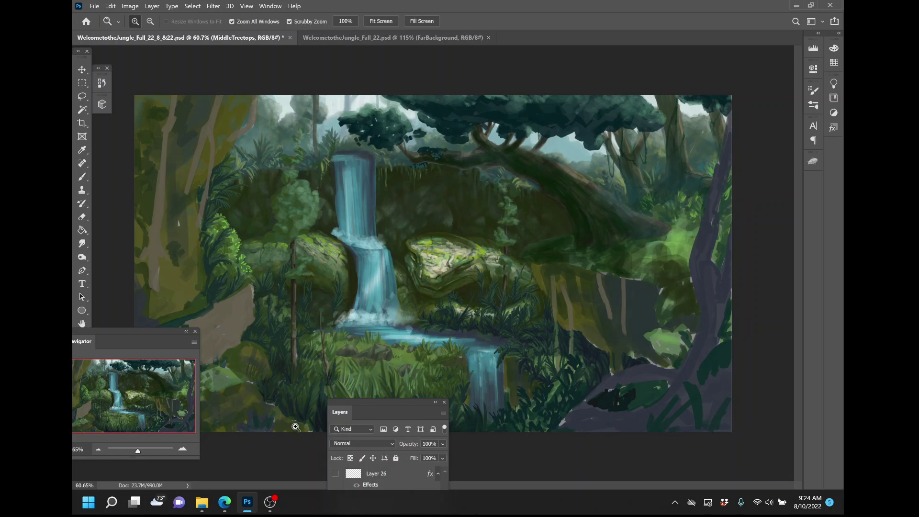
drag(163, 329, 197, 267)
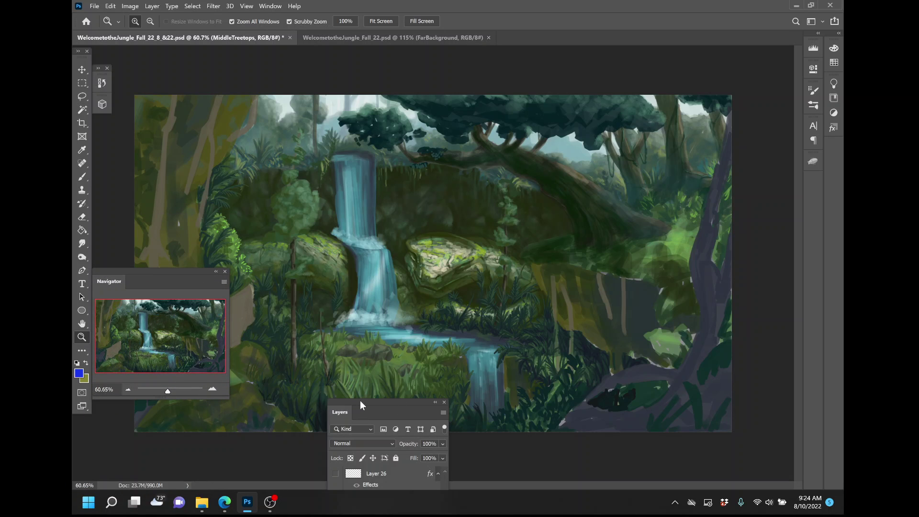
drag(360, 406, 663, 119)
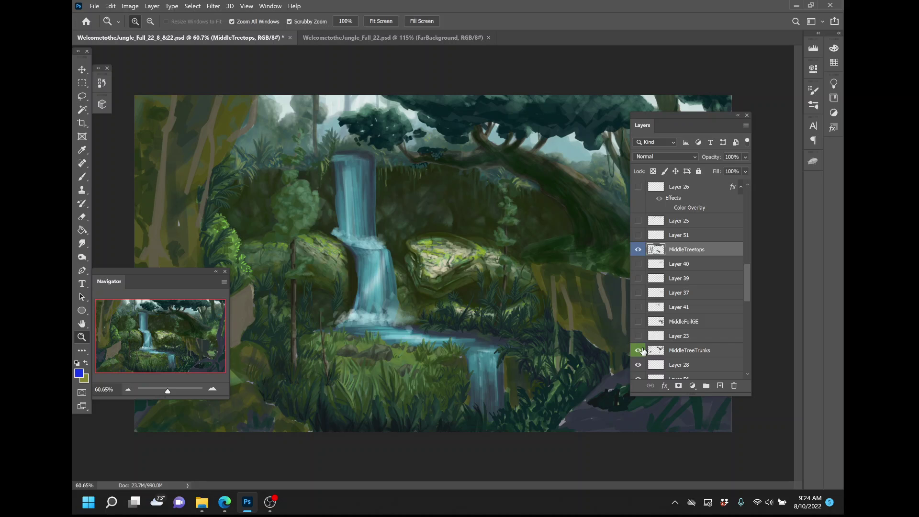
Recheck what MiddleTreeTrunks contributes, and move the Layers panel clear of the painting's dark foreground trunk
click(638, 350)
click(641, 352)
scroll(641, 335, down, 5)
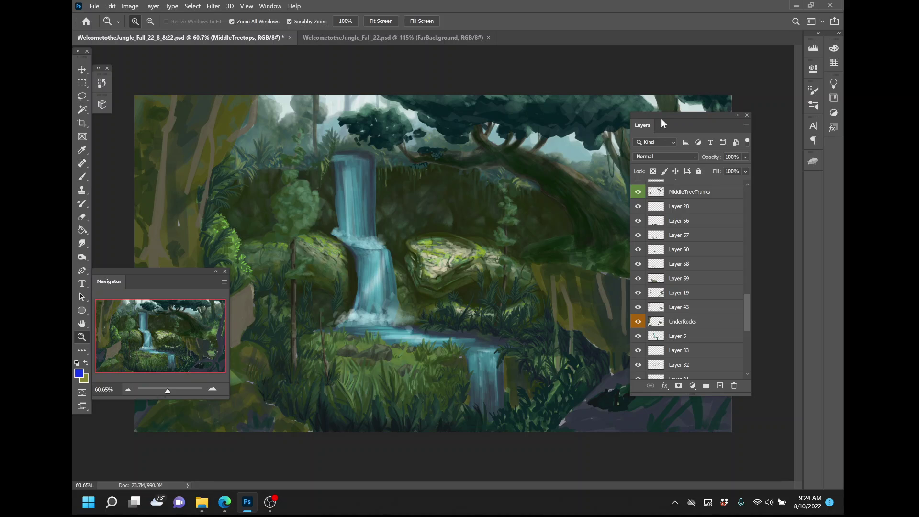
drag(661, 119, 718, 119)
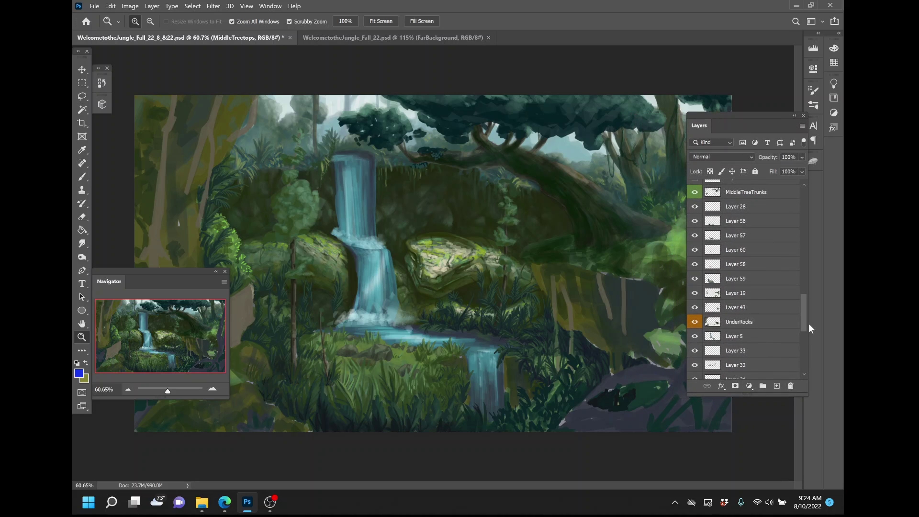
scroll(808, 323, up, 3)
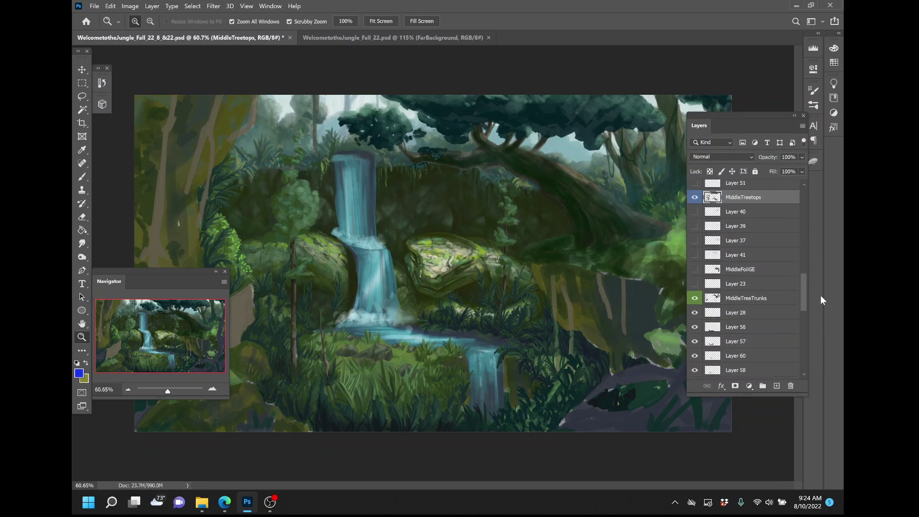
scroll(820, 294, down, 2)
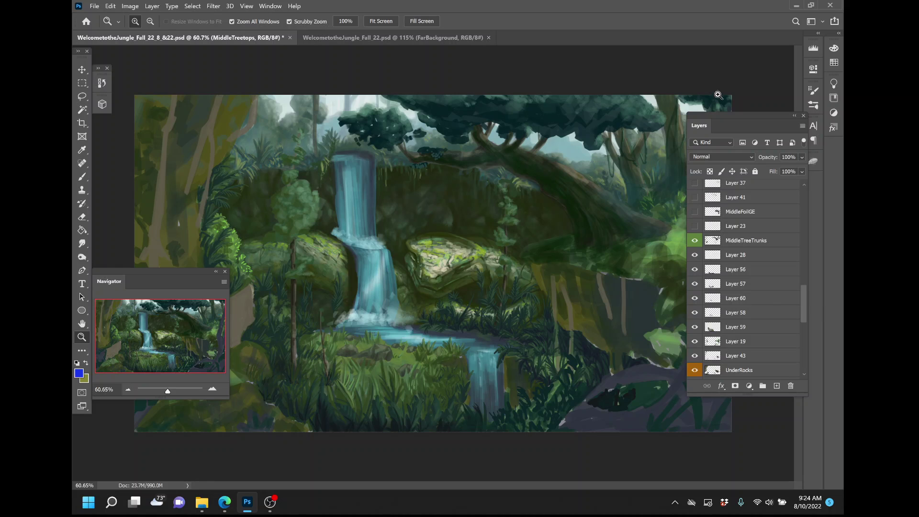
drag(722, 121, 774, 124)
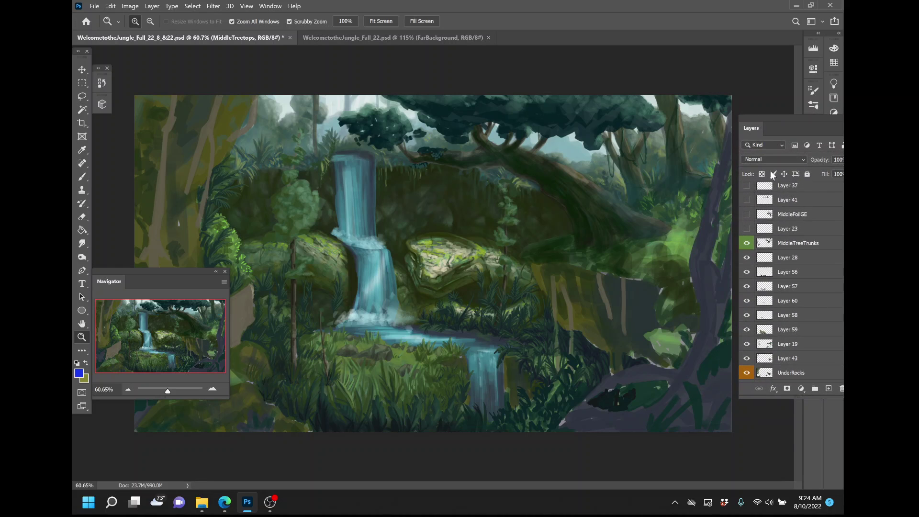
Hide Layer 28, and compare the lower foreground plants with and without Layer 56, leaving that layer hidden
click(747, 243)
click(746, 243)
click(746, 272)
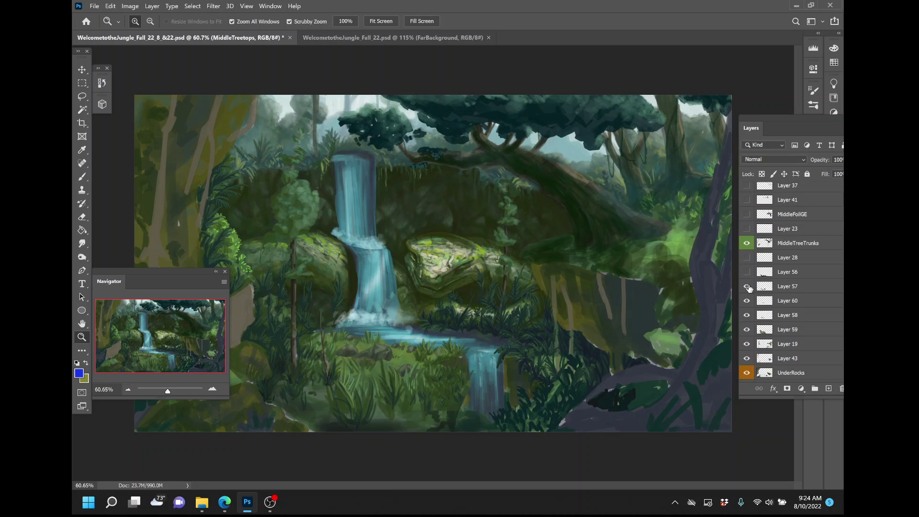
click(747, 273)
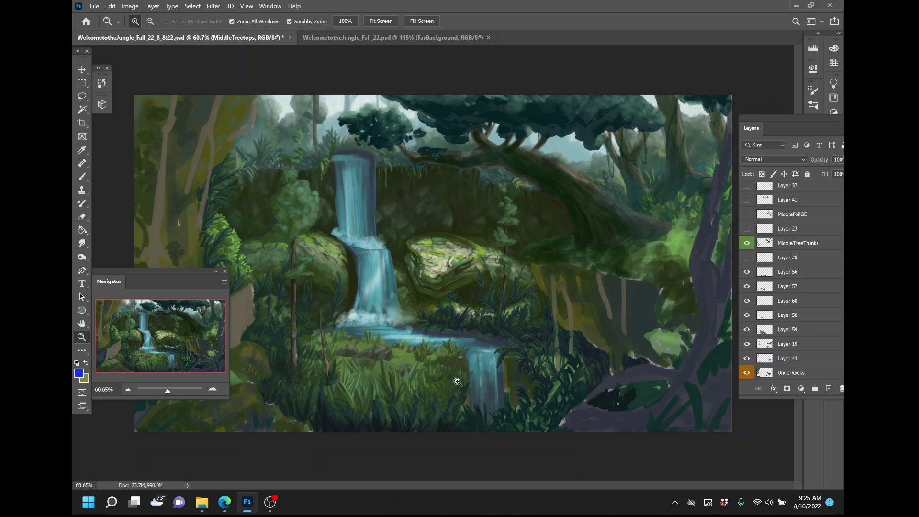
click(746, 273)
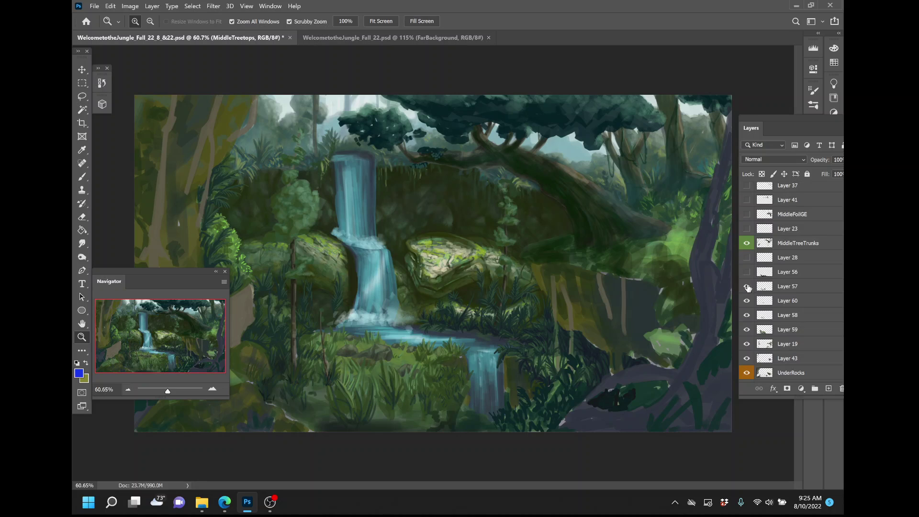
Hide the grass on Layer 57, Layer 60 and Layer 58, and select the base ground on Layer 59
click(746, 287)
click(747, 302)
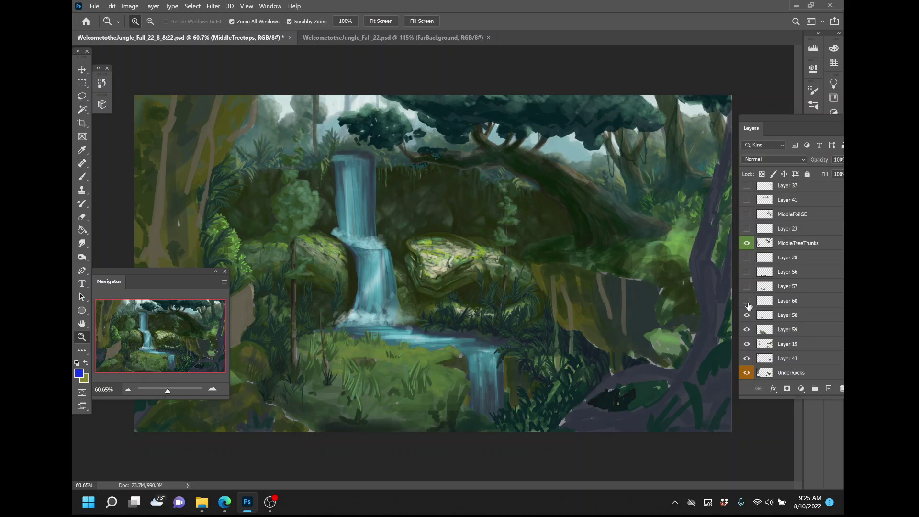
click(747, 316)
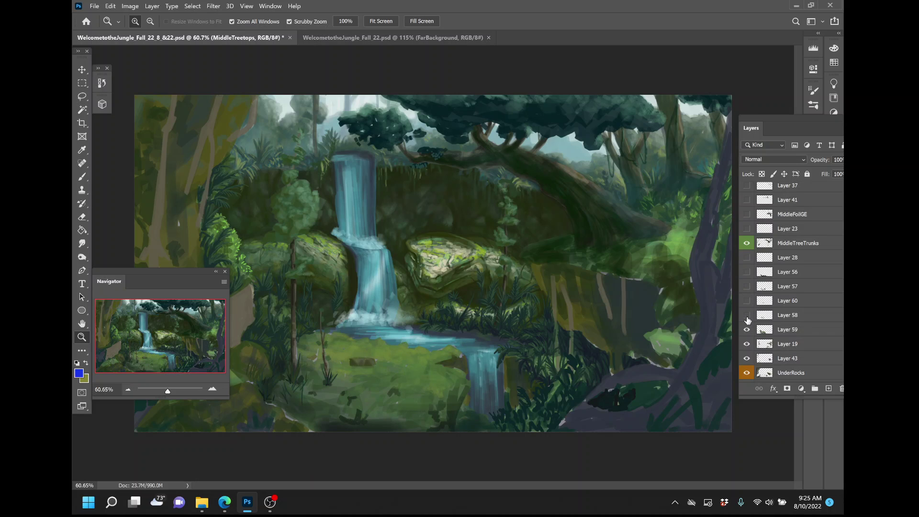
click(747, 331)
click(766, 332)
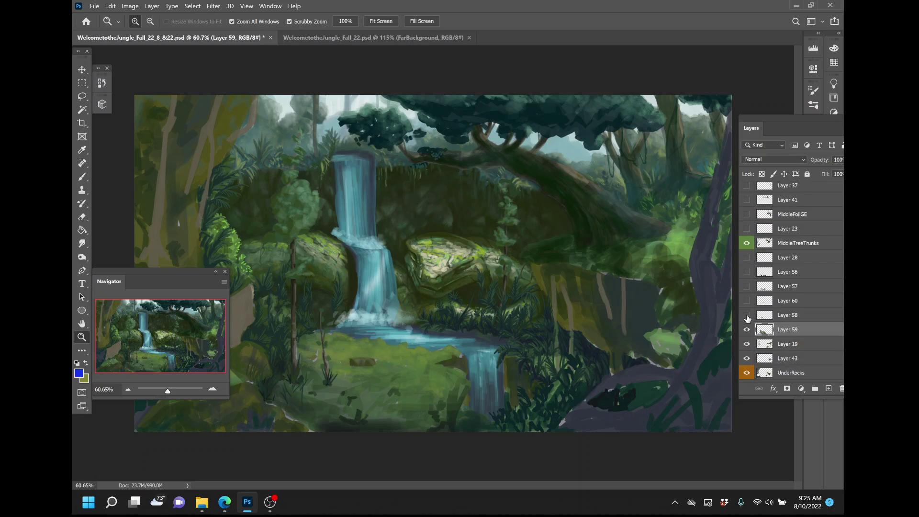
Reshow Layers 56, 57, 58 and 60 to rebuild the foreground grass, and move the Navigator panel off the painting
click(747, 274)
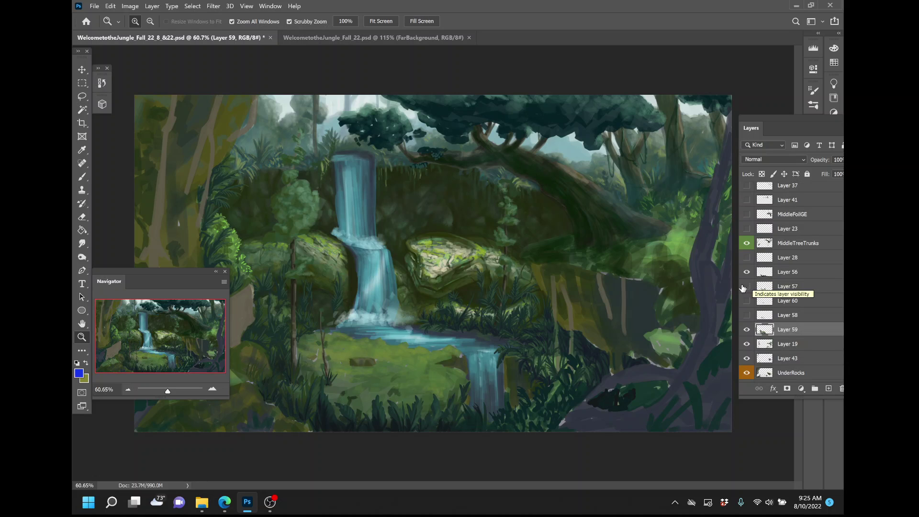
click(746, 286)
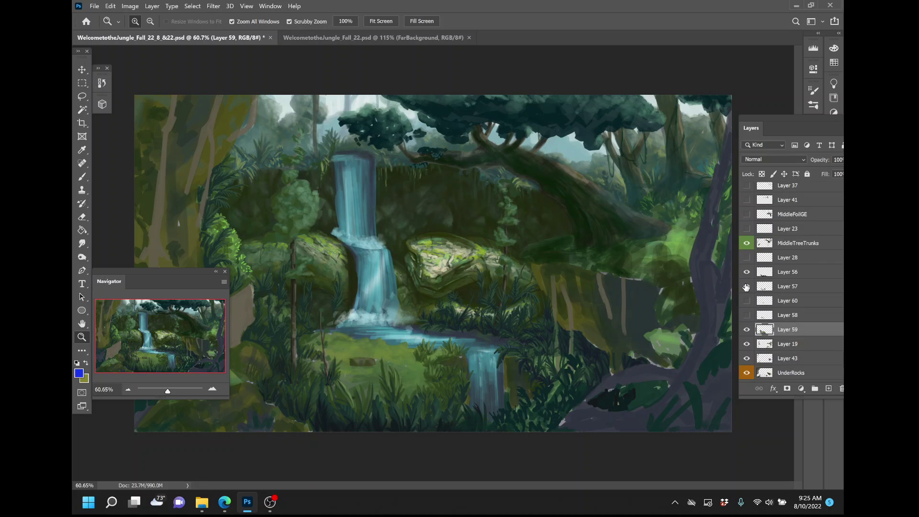
click(747, 316)
click(747, 315)
click(746, 314)
click(746, 300)
click(747, 301)
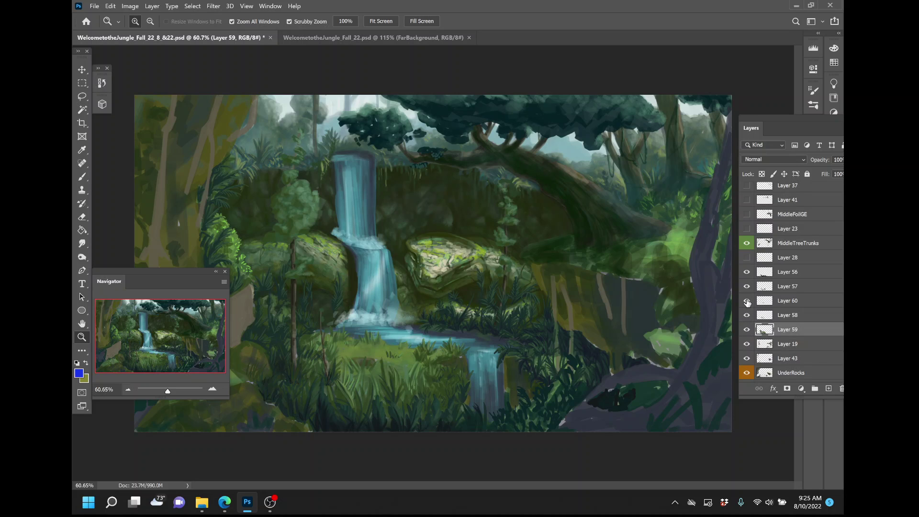
click(746, 301)
drag(180, 272, 576, 447)
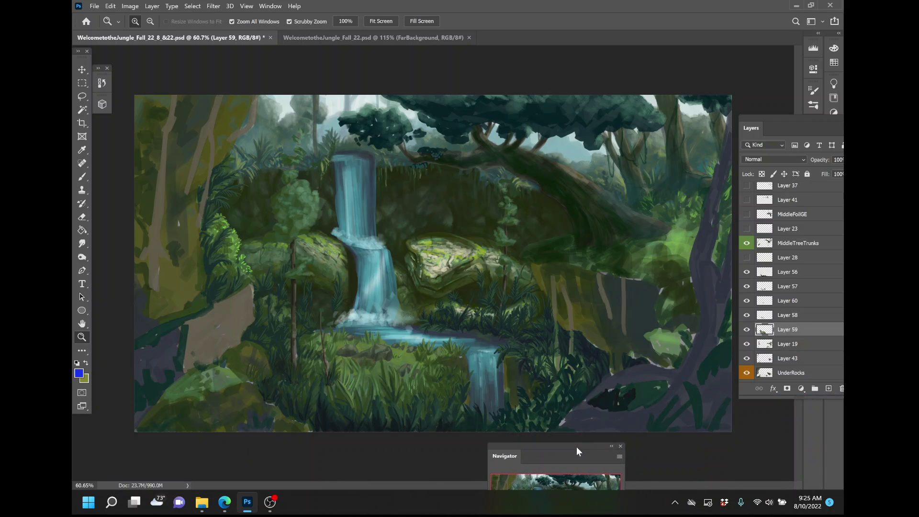
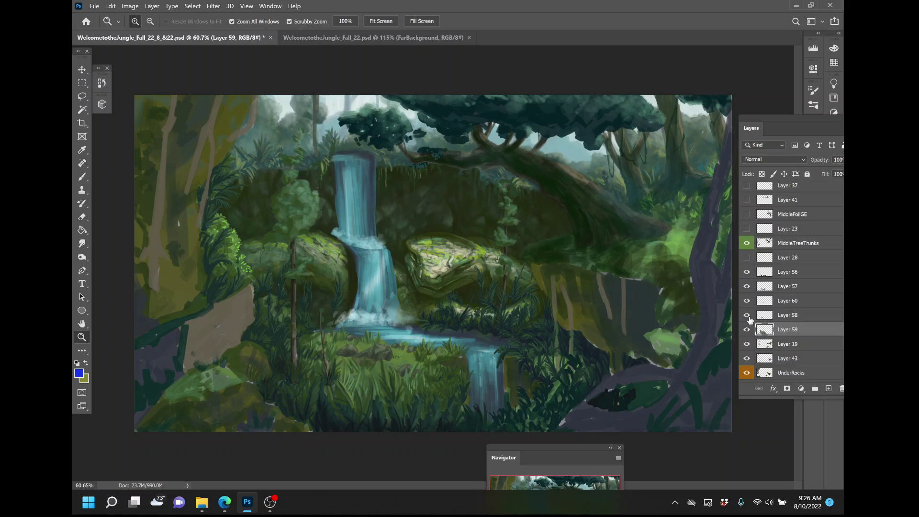
Hide the foreground layers from Layer 56 through Layer 59, and compare the surrounding greenery with and without Layer 19
drag(746, 273, 746, 335)
click(745, 348)
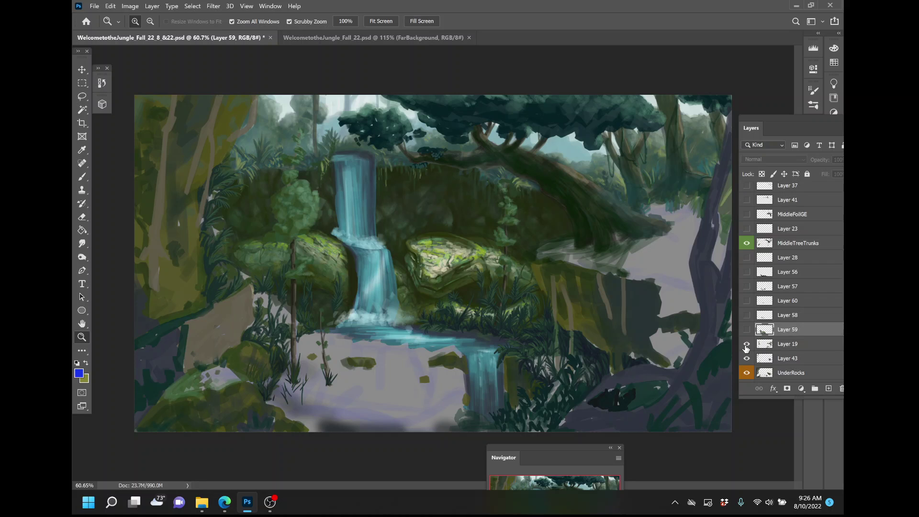
click(746, 349)
scroll(746, 346, down, 2)
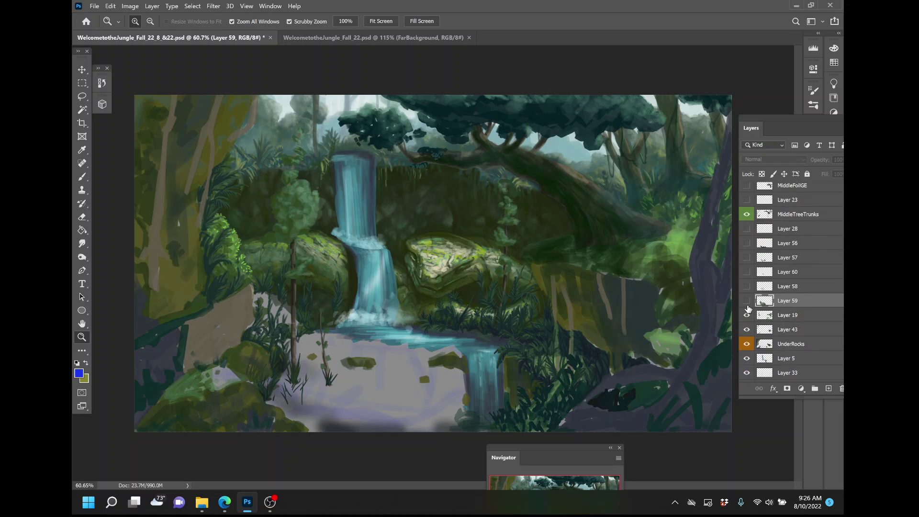
Compare the green ground on Layer 59 and the greenery on Layer 19 on and off, leaving both layers shown
click(748, 301)
click(748, 303)
click(748, 301)
click(746, 316)
click(746, 316)
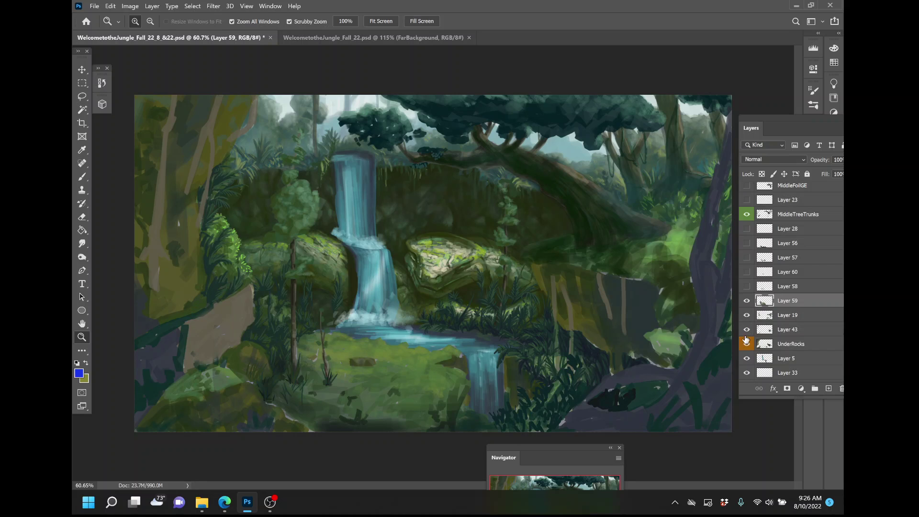
Compare Layer 43 on and off and leave it hidden, and check the rocks with and without UnderRocks
click(746, 333)
click(747, 334)
click(746, 334)
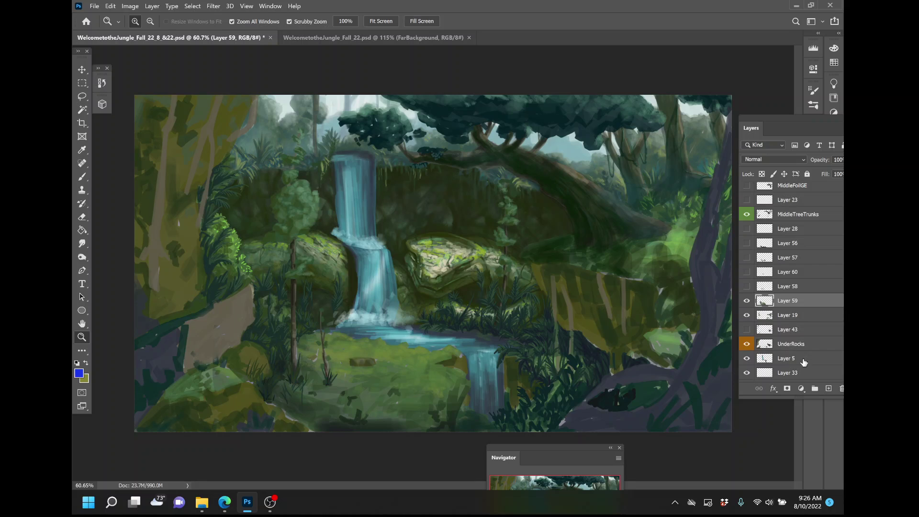
click(745, 344)
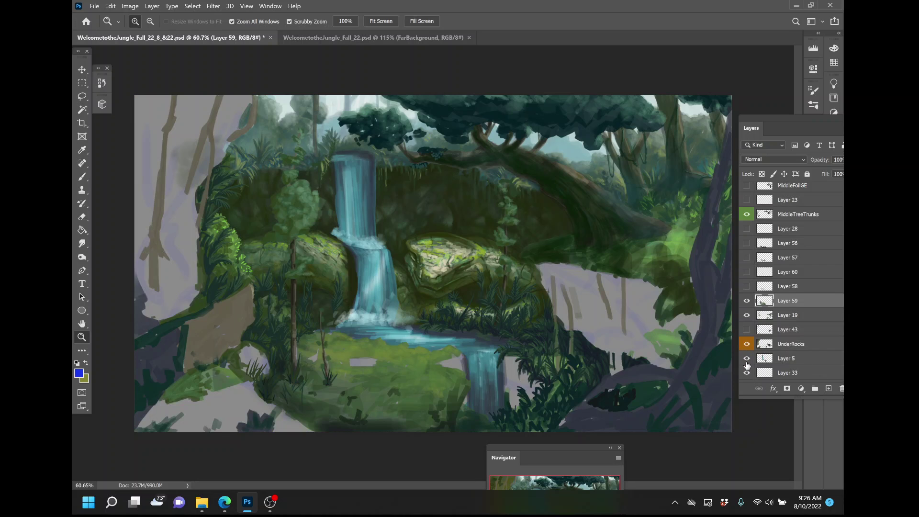
click(745, 344)
Compare the painting with and without Layer 5, keep it shown, and check Layer 33
scroll(746, 345, down, 3)
scroll(746, 346, down, 2)
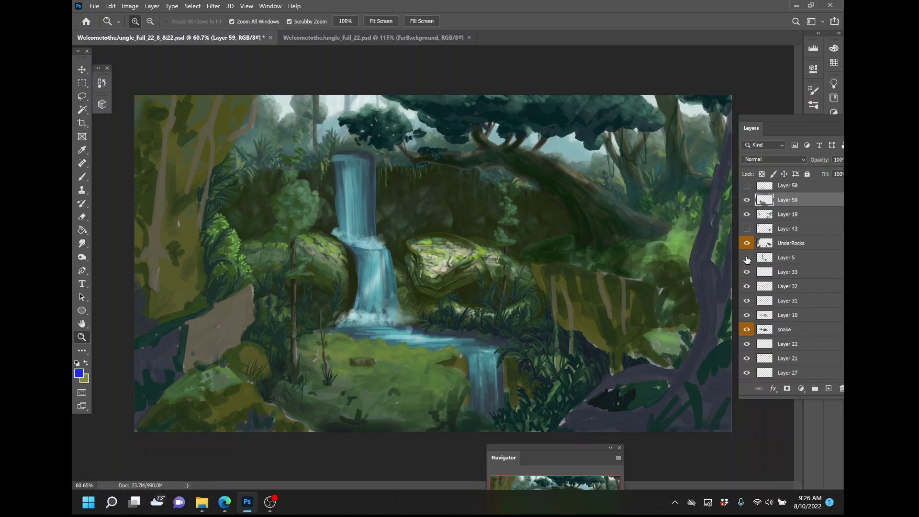
click(746, 258)
click(746, 259)
click(746, 273)
Compare the rocks around the waterfall repeatedly with and without Layer 32, and leave that layer hidden
click(746, 287)
click(746, 288)
click(746, 287)
click(747, 287)
click(747, 287)
click(747, 287)
click(747, 287)
drag(748, 288, 748, 300)
click(746, 300)
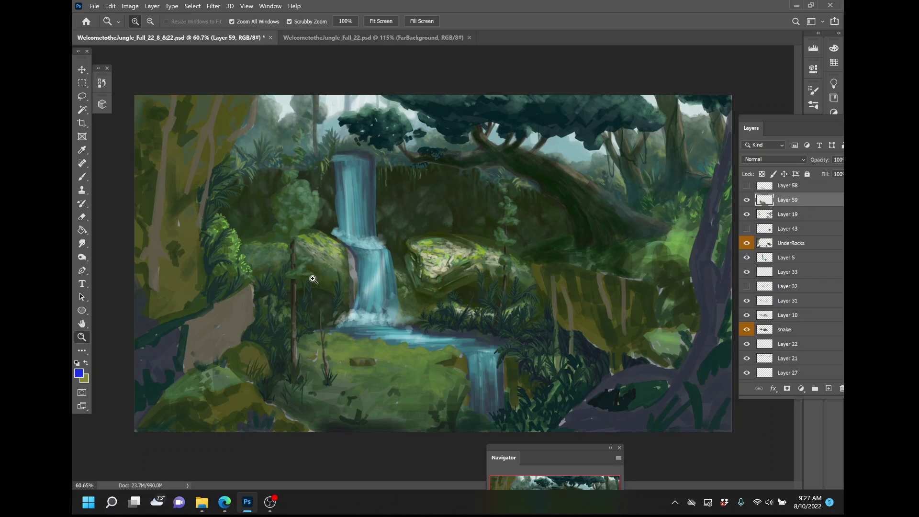
Compare the shading on the mossy rocks repeatedly with and without Layer 31, and leave that layer shown
click(747, 301)
click(747, 302)
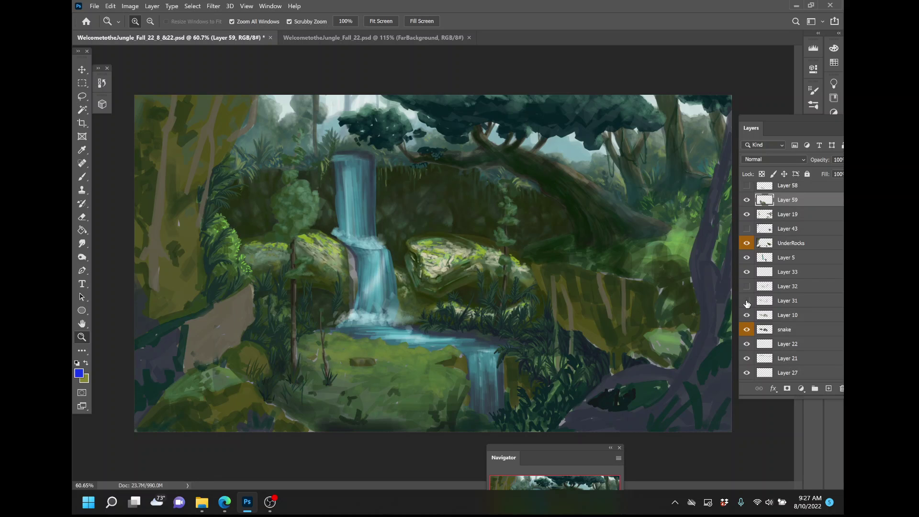
click(746, 301)
click(747, 301)
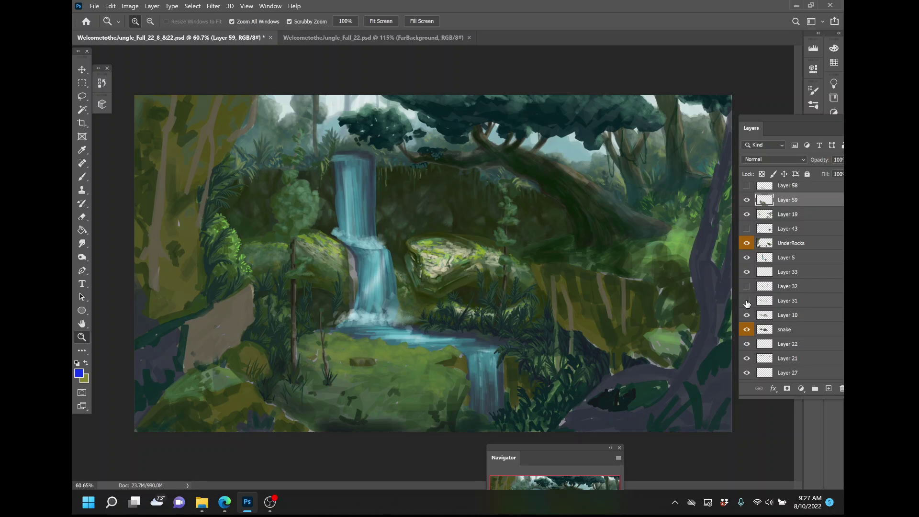
click(746, 301)
click(747, 301)
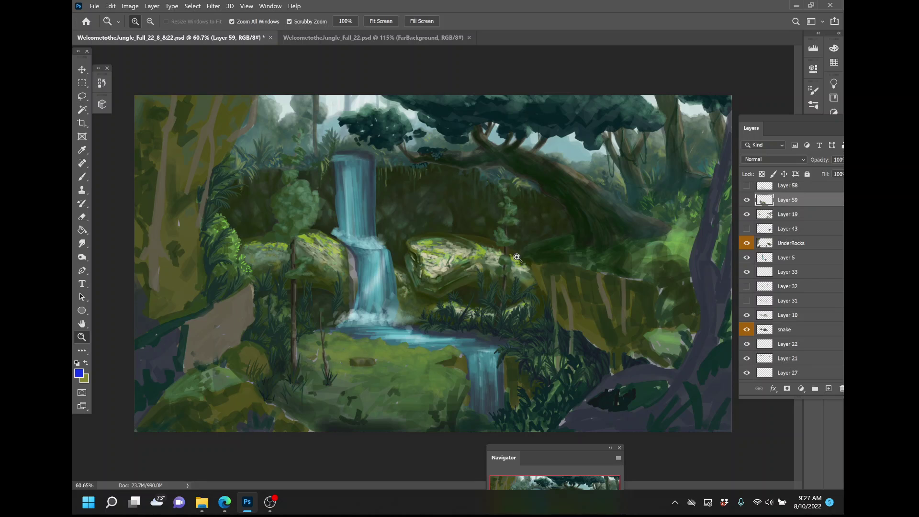
click(747, 301)
click(747, 302)
click(747, 302)
click(747, 301)
click(747, 301)
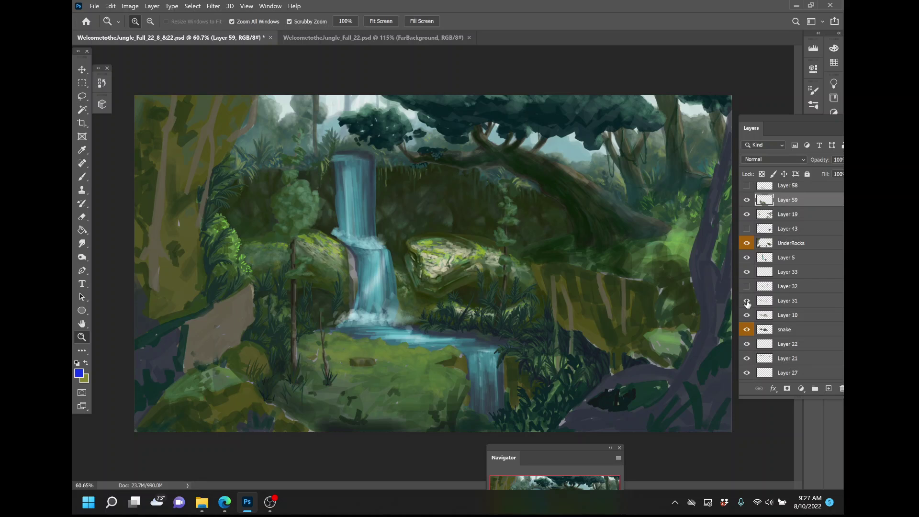
Hide Layer 31 and compare the rocks around the waterfall with and without Layer 10
click(746, 301)
click(747, 302)
click(747, 315)
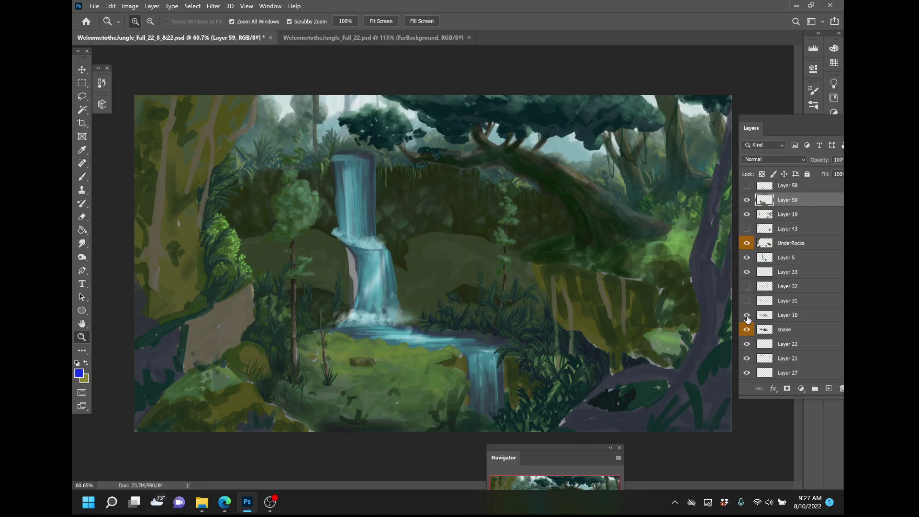
click(748, 316)
click(748, 315)
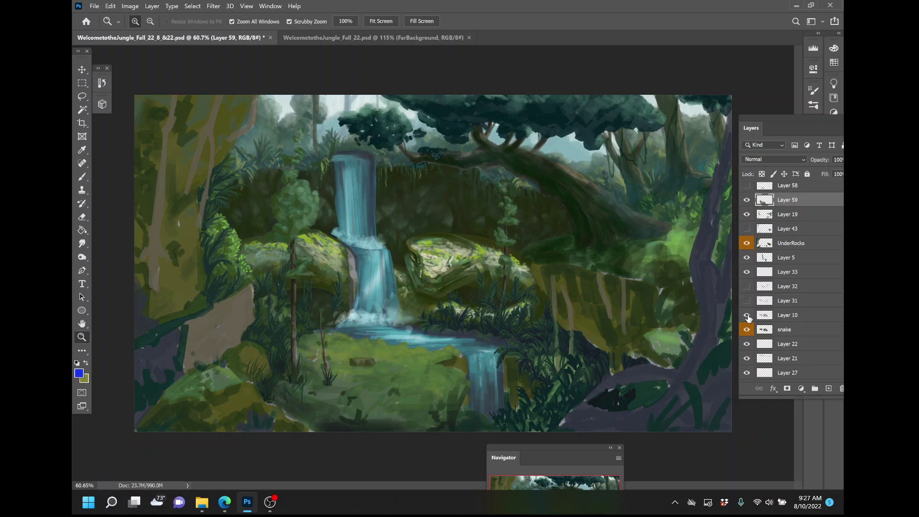
Select Layer 10 and compare the mossy rocks repeatedly with and without it, leaving the layer shown
click(802, 318)
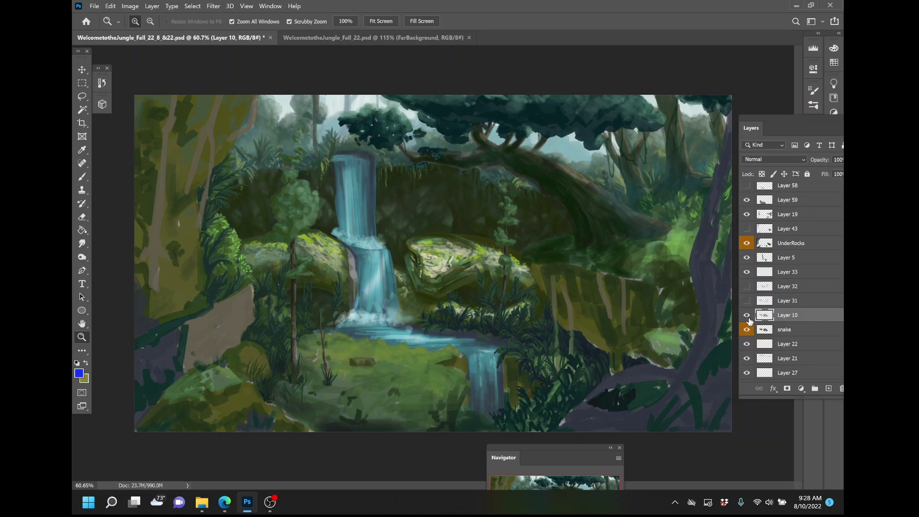
click(746, 317)
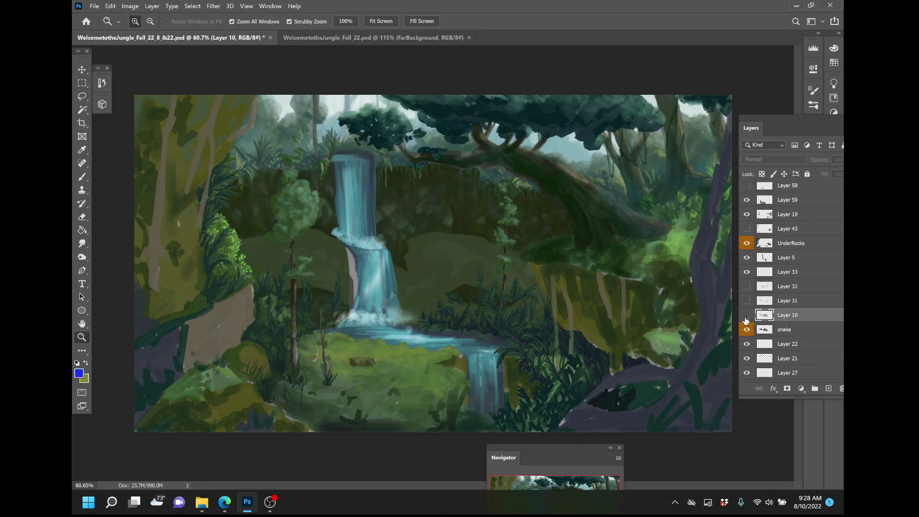
click(747, 317)
click(747, 317)
click(746, 317)
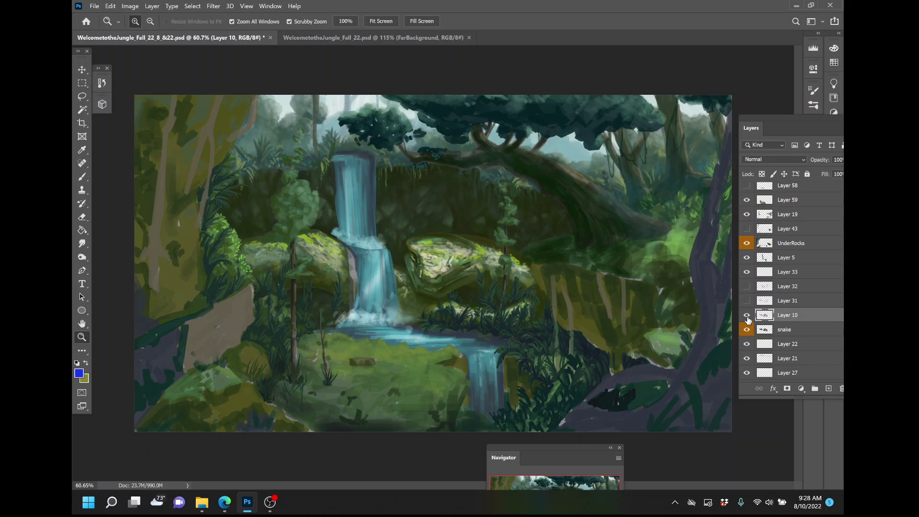
click(746, 317)
click(747, 317)
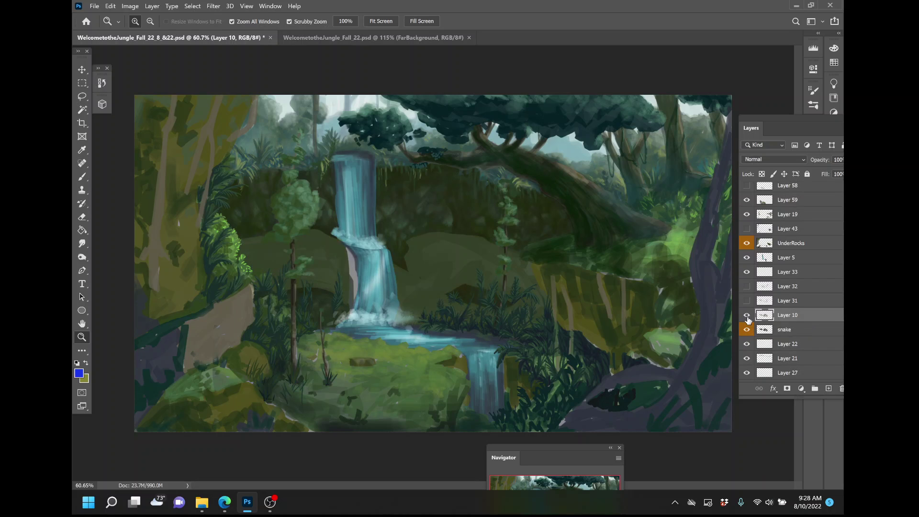
click(747, 317)
click(747, 317)
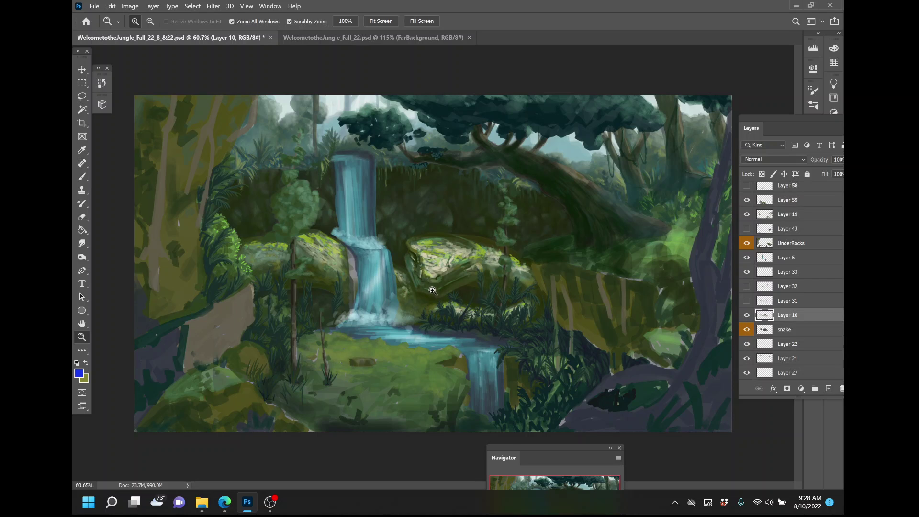
click(747, 315)
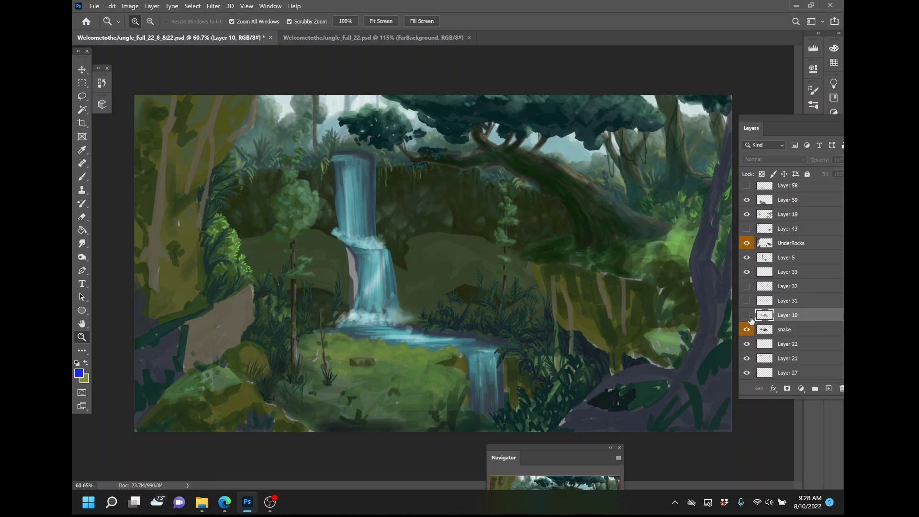
click(746, 315)
Compare the rock shapes with and without the snake layer, and keep that layer shown
click(746, 329)
click(746, 329)
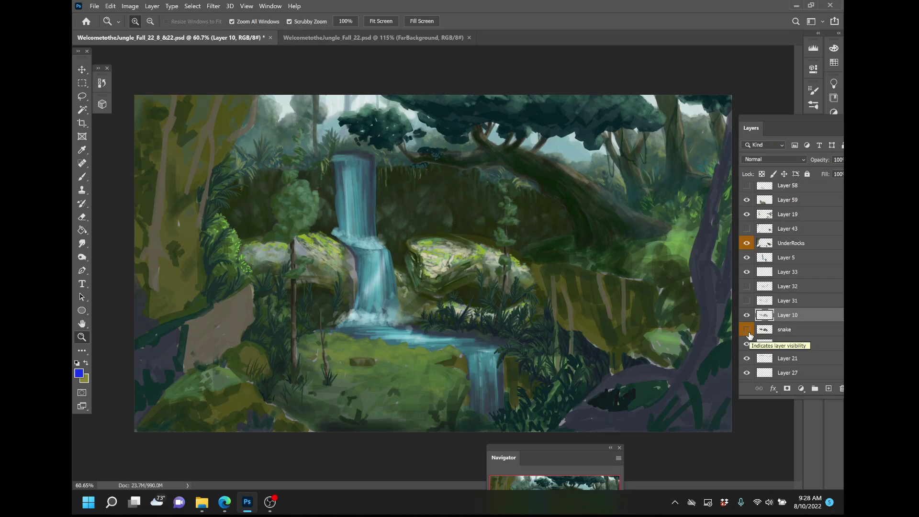
click(747, 330)
click(748, 333)
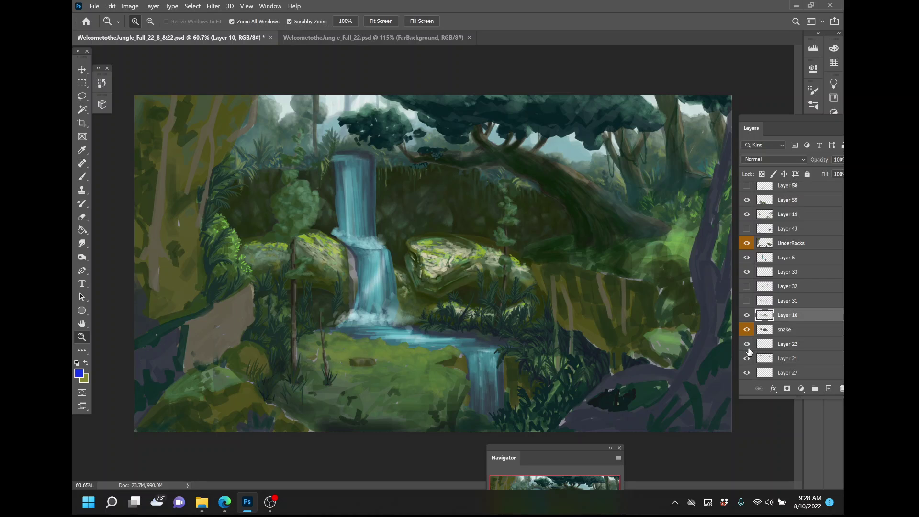
Compare the painting repeatedly with and without Layer 22, and leave that layer hidden
click(747, 349)
click(747, 349)
click(748, 350)
click(747, 347)
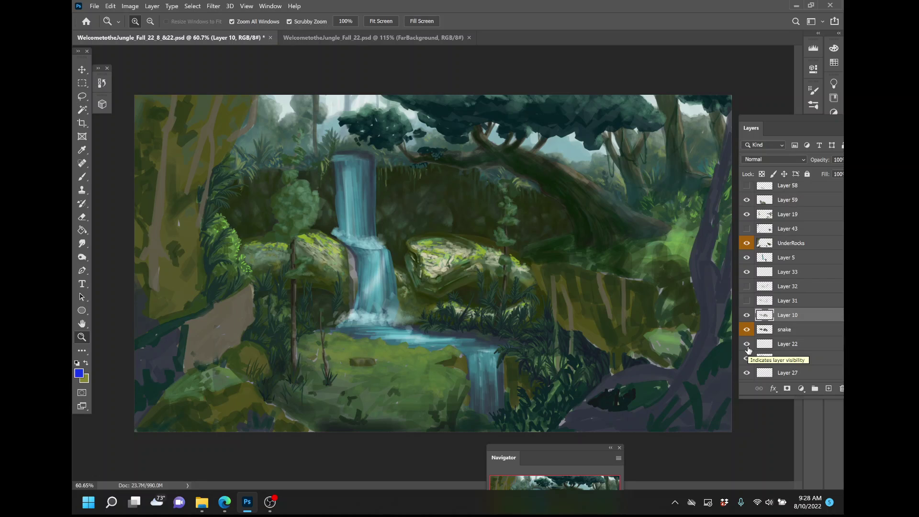
click(748, 348)
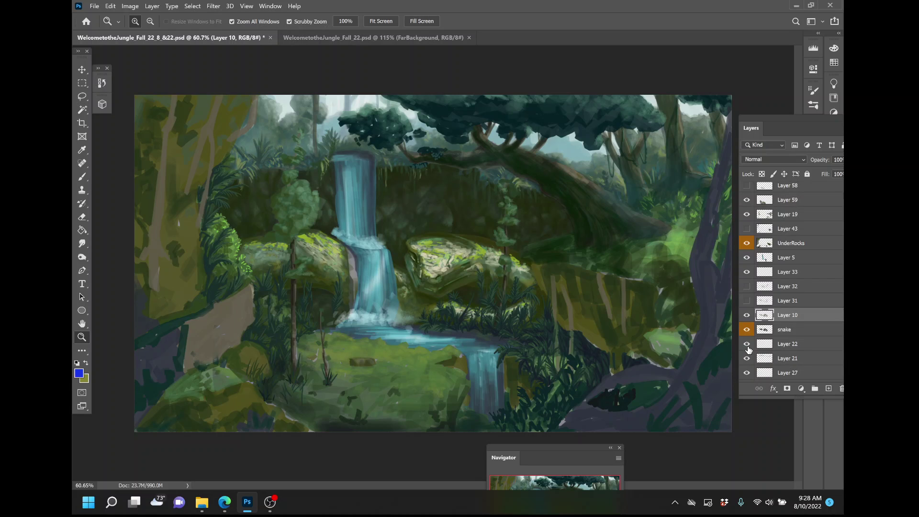
click(747, 347)
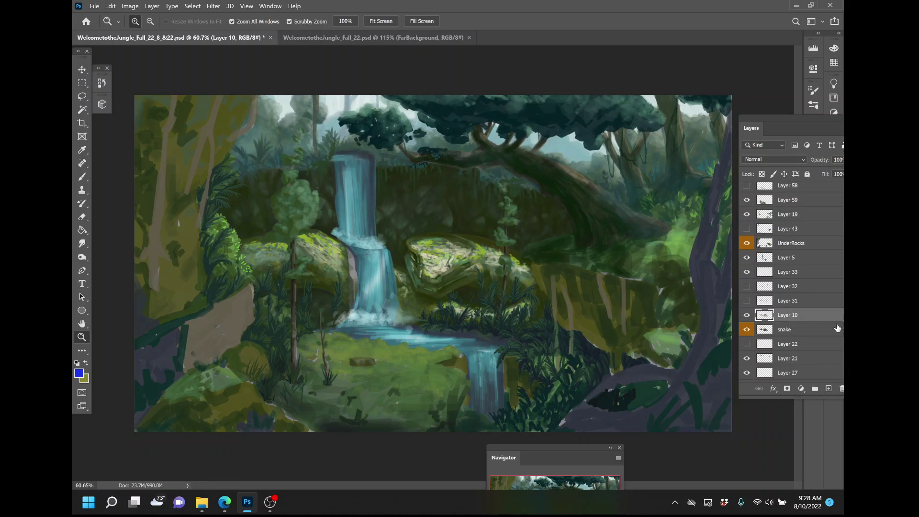
click(746, 345)
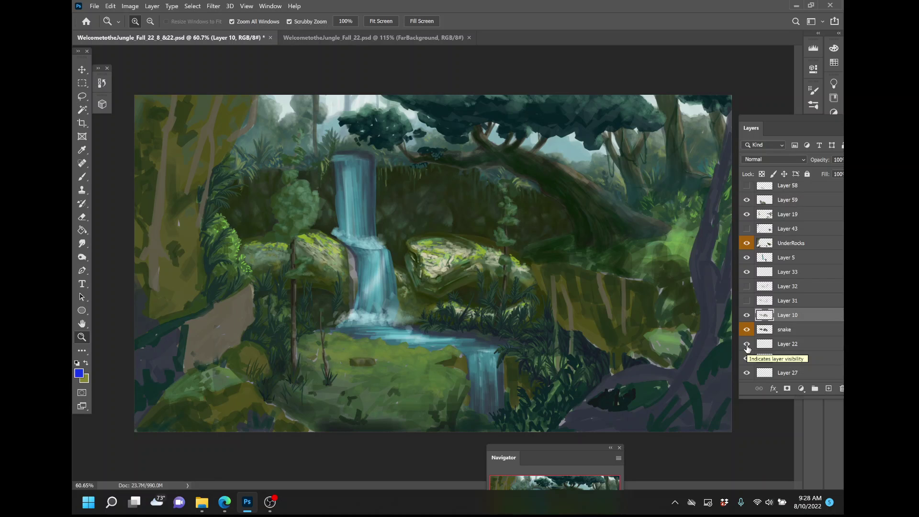
click(747, 346)
click(746, 345)
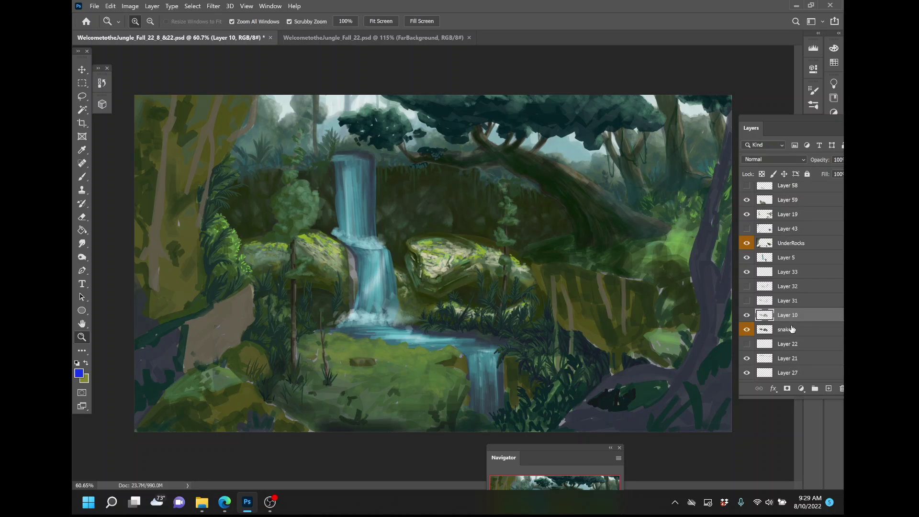
Check the mossy rocks once more with Layer 10 off and on, keeping it shown
scroll(766, 287, down, 3)
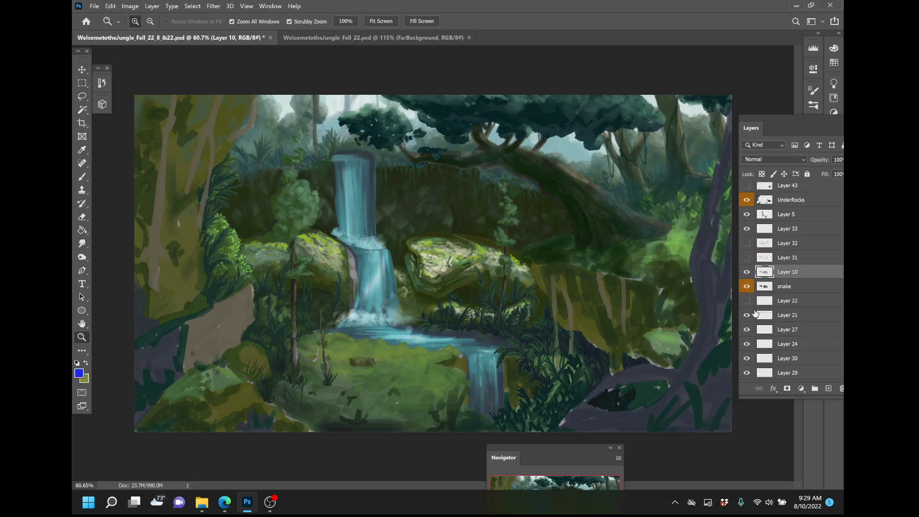
click(746, 271)
click(746, 271)
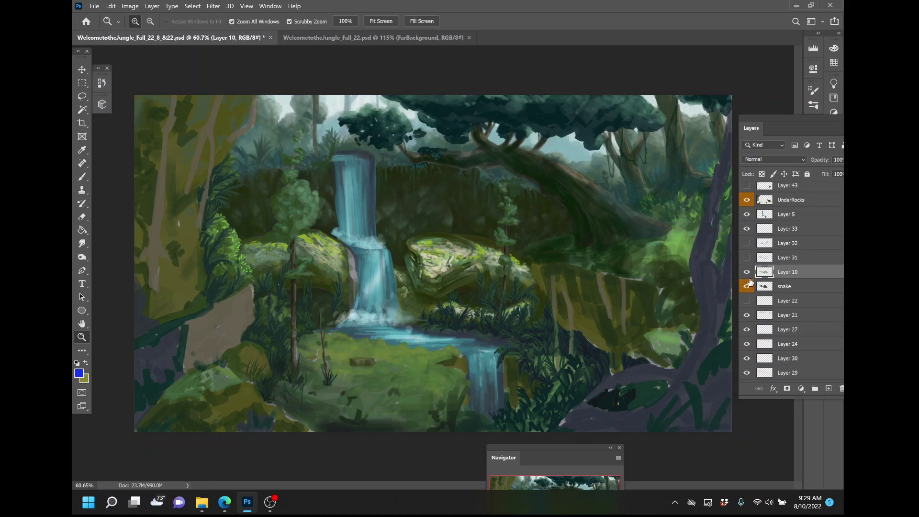
Compare the plants above the waterfall cliff repeatedly with and without Layer 21, leave it hidden, and hide Layer 27
click(746, 317)
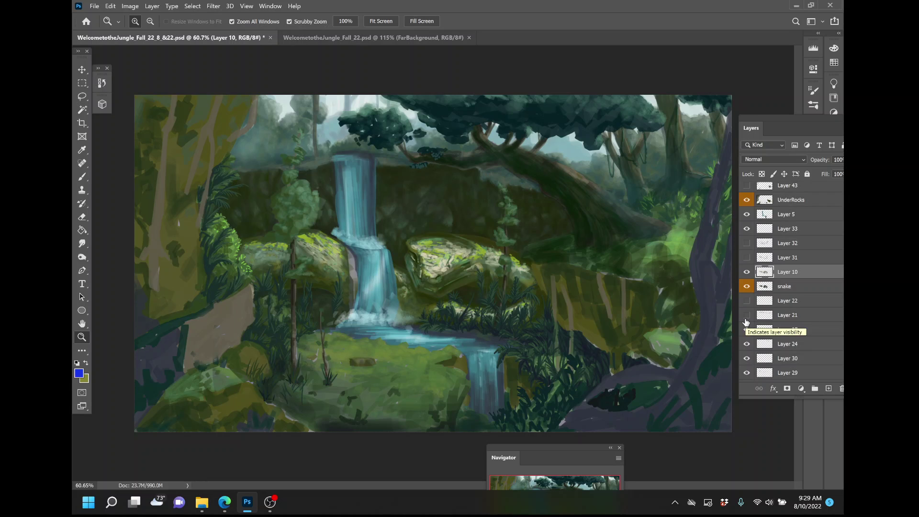
click(746, 318)
click(746, 316)
click(746, 318)
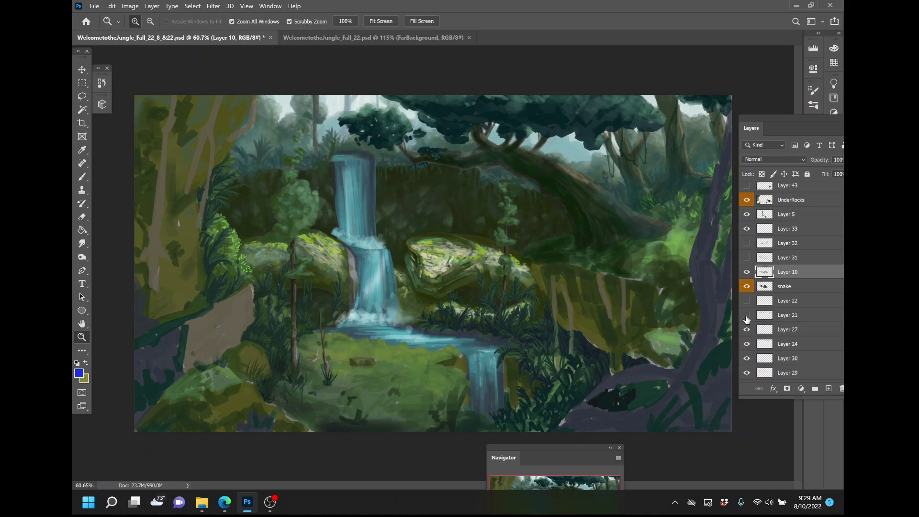
click(746, 319)
click(745, 319)
click(746, 318)
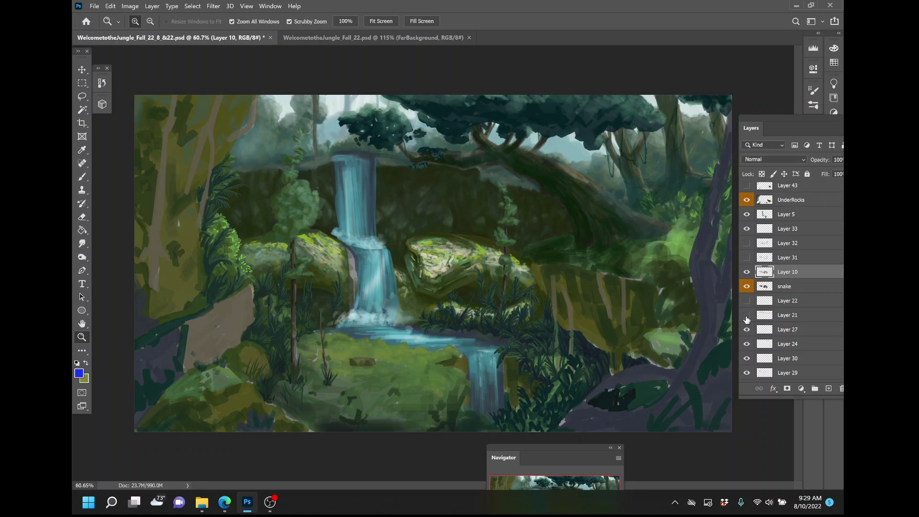
click(746, 319)
click(746, 319)
click(746, 318)
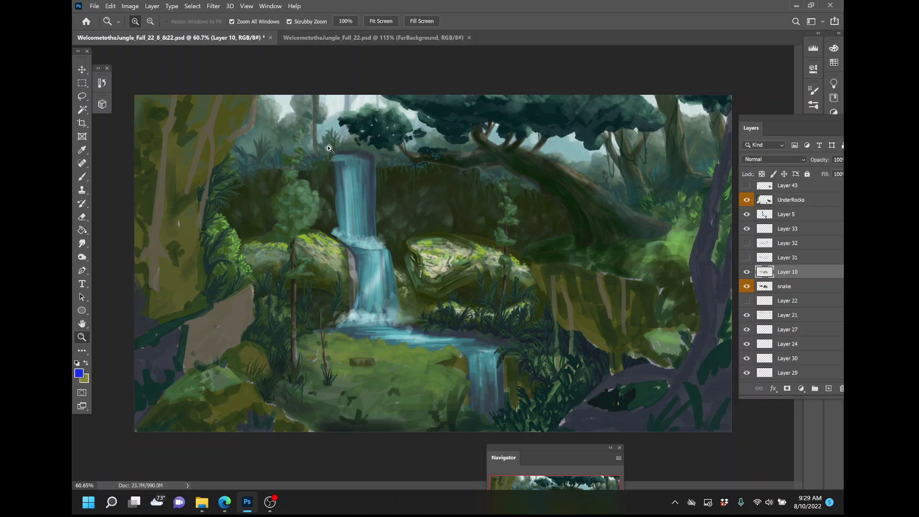
click(747, 316)
click(747, 316)
click(747, 316)
click(746, 330)
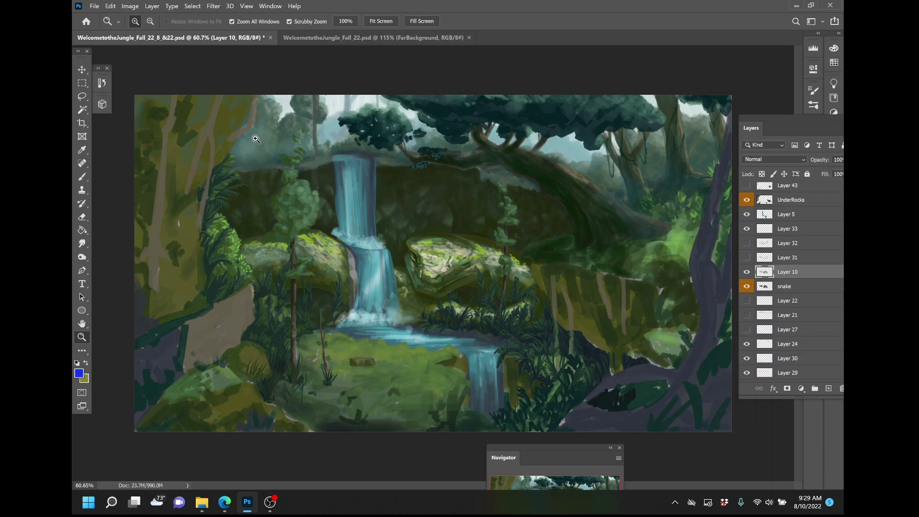
Compare the distant background repeatedly with and without Layer 24, and leave that layer hidden
click(747, 344)
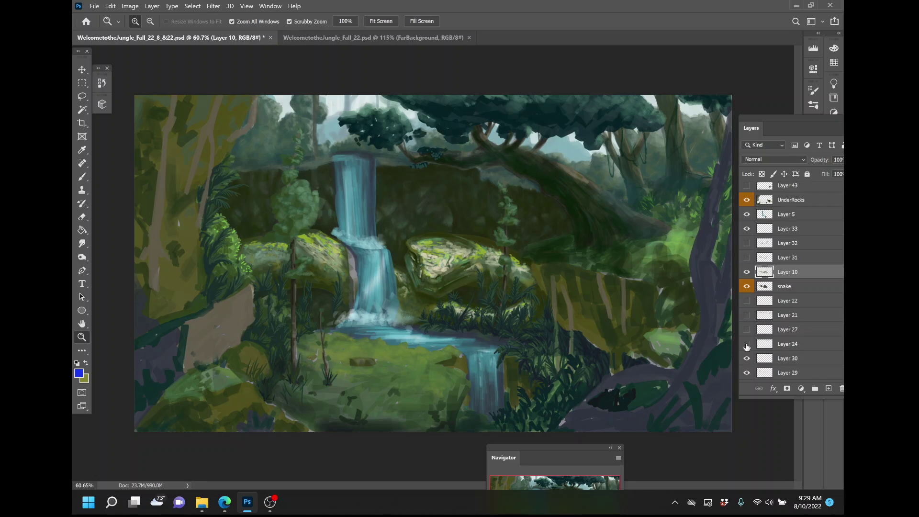
click(747, 344)
click(747, 344)
click(747, 345)
click(746, 345)
scroll(763, 305, down, 4)
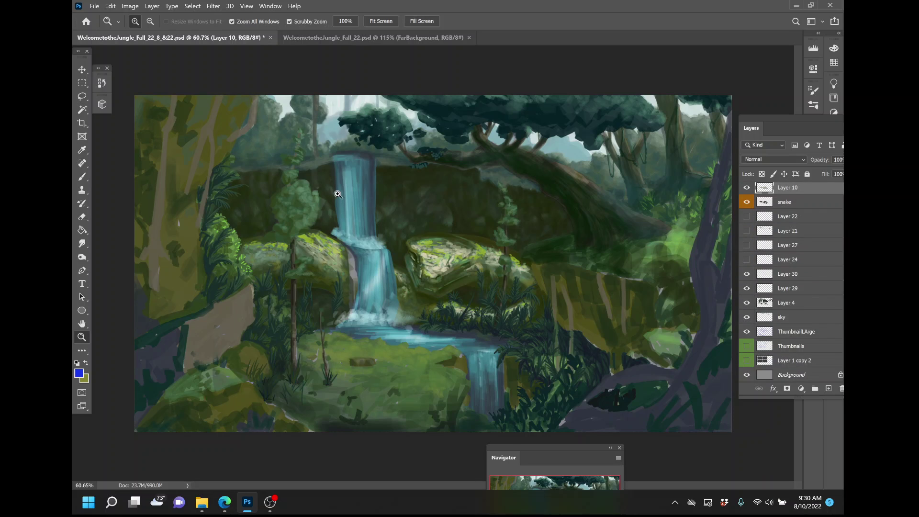
click(746, 260)
click(747, 260)
click(747, 259)
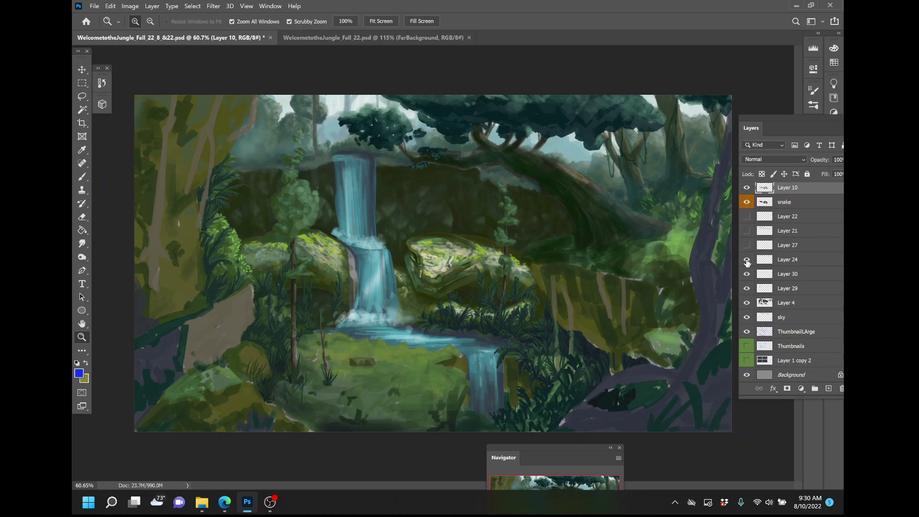
click(746, 260)
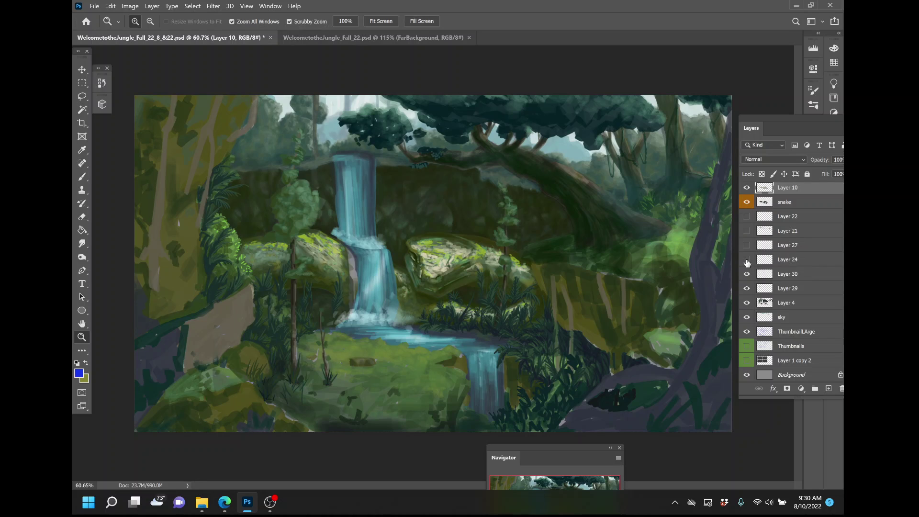
click(746, 259)
click(746, 260)
Check what Layer 30, Layer 29, Layer 4 and the sky layer contribute to the background
click(746, 274)
click(746, 289)
click(746, 289)
click(746, 289)
click(746, 303)
click(747, 319)
Move the ThumbnailLArge sketch layer to the top of the layer stack, keeping it shown
click(746, 333)
click(797, 332)
drag(798, 333, 809, 186)
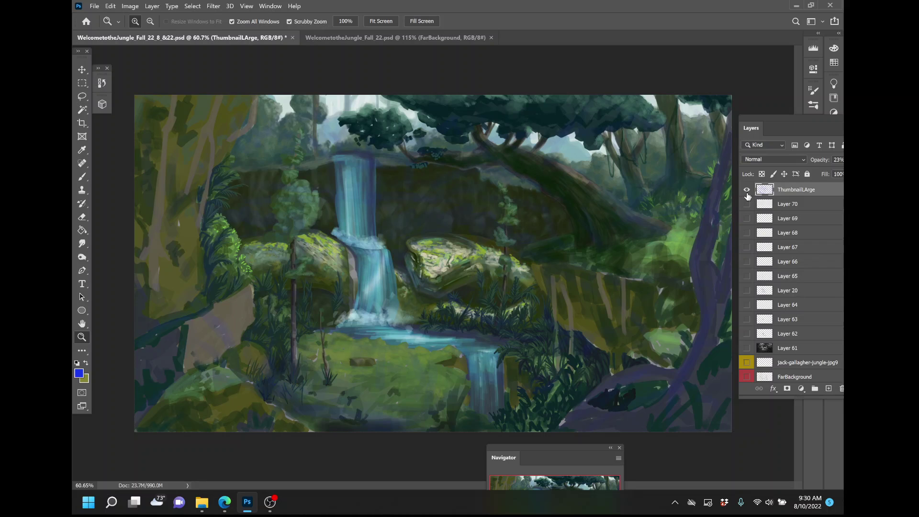
Add a Color Overlay effect in pure red (ff0000) to the ThumbnailLArge layer
double_click(838, 193)
click(98, 352)
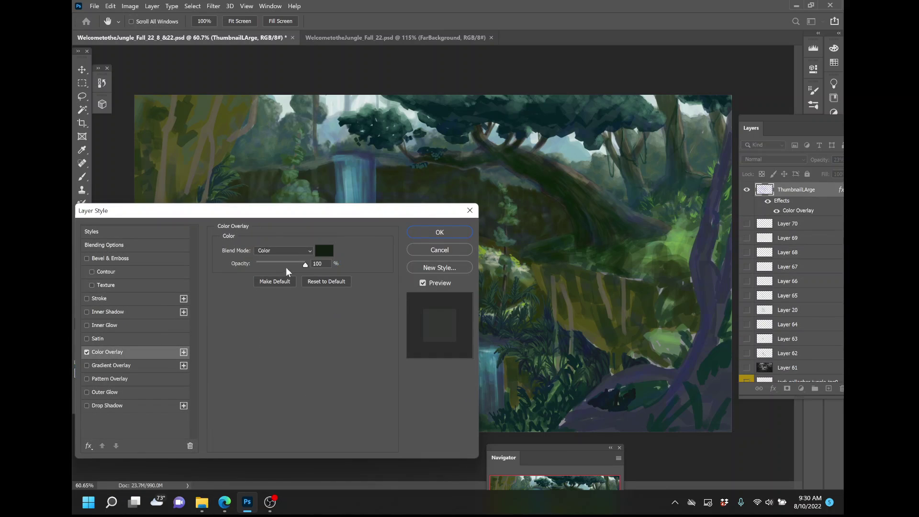
click(322, 250)
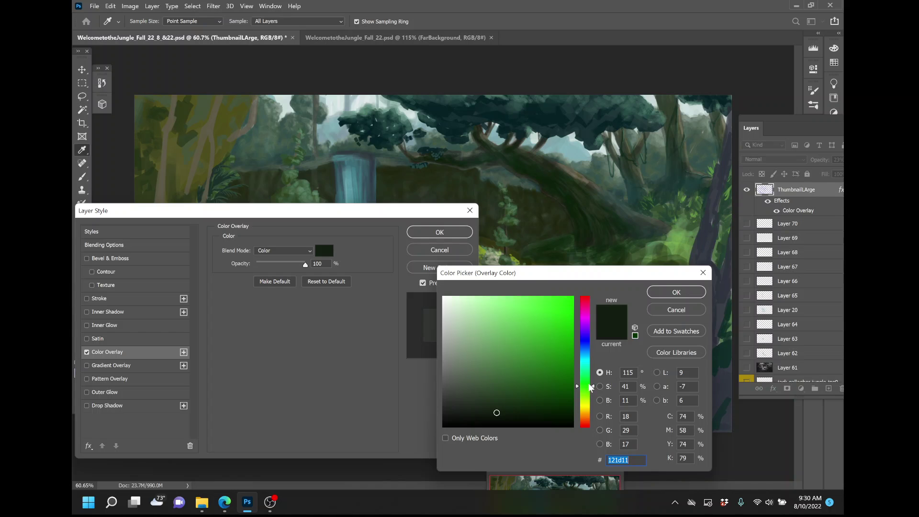
drag(591, 387, 591, 431)
drag(571, 310, 574, 295)
click(675, 292)
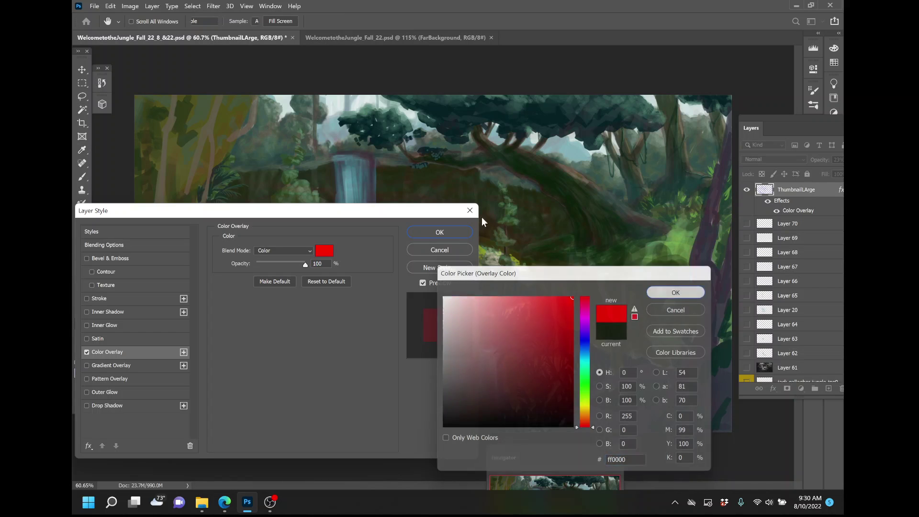
click(439, 232)
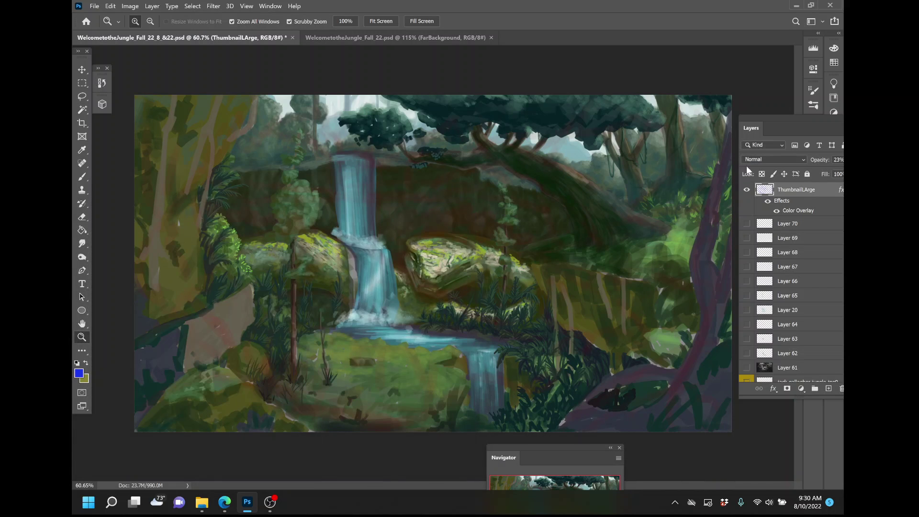
Raise the ThumbnailLArge layer's opacity to 100% and move the Layers panel clear of the painting
drag(784, 118, 715, 126)
click(761, 160)
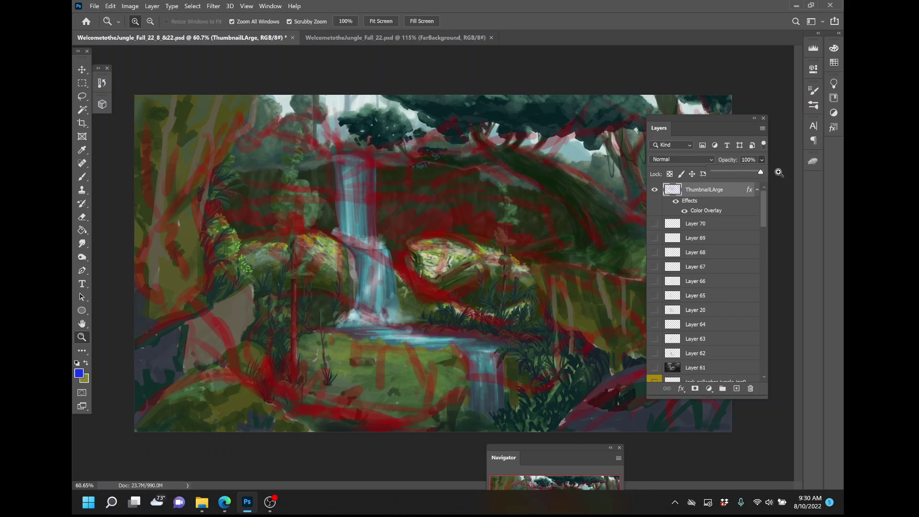
drag(692, 121, 791, 161)
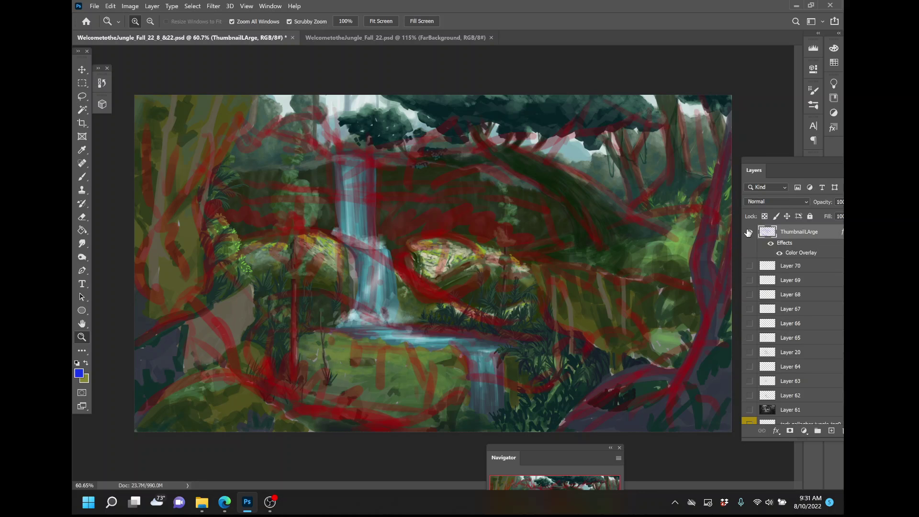
Switch to the WelcometotheJungle_Fall_22.psd document
click(94, 6)
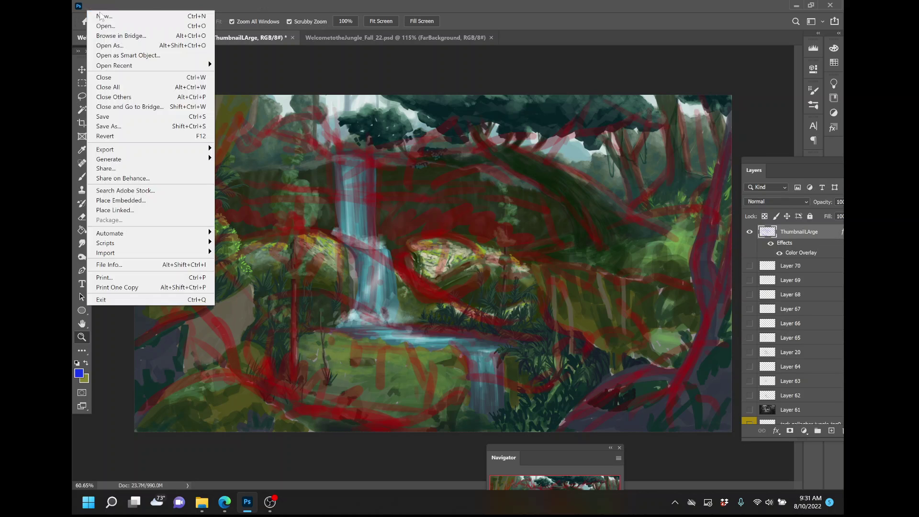
click(357, 70)
click(366, 41)
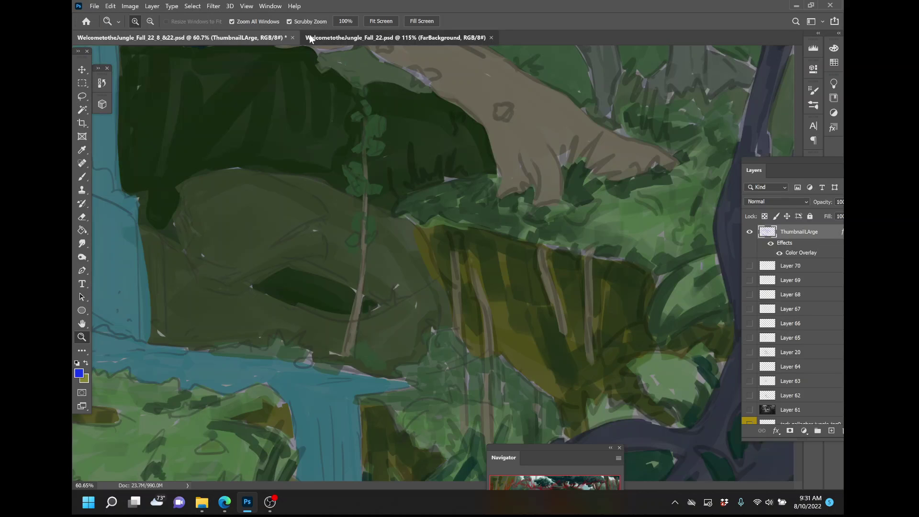
Return to the WelcometotheJungle_Fall_22_8_&22.psd document and open WelcometotheJungle_Fall_22_8_&22.jpg from the Project1_WelcometotheJungle folder
click(115, 37)
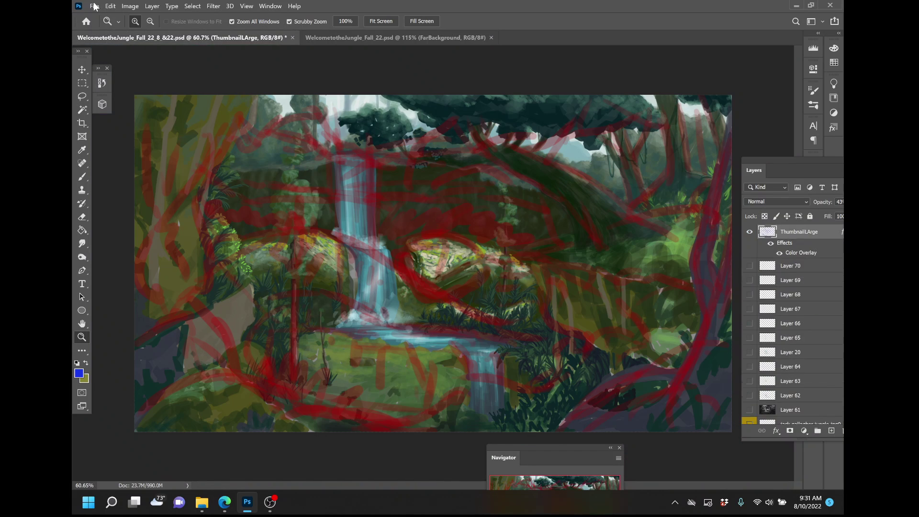
click(94, 5)
click(101, 25)
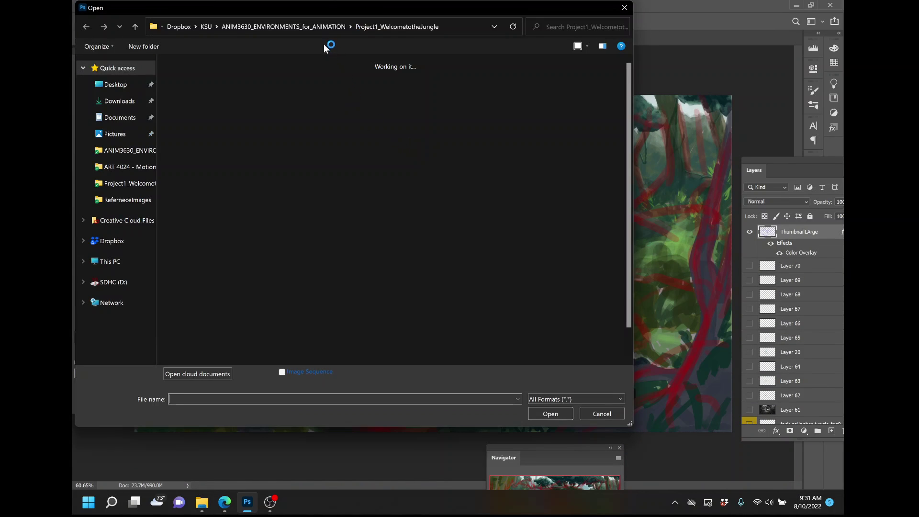
click(496, 104)
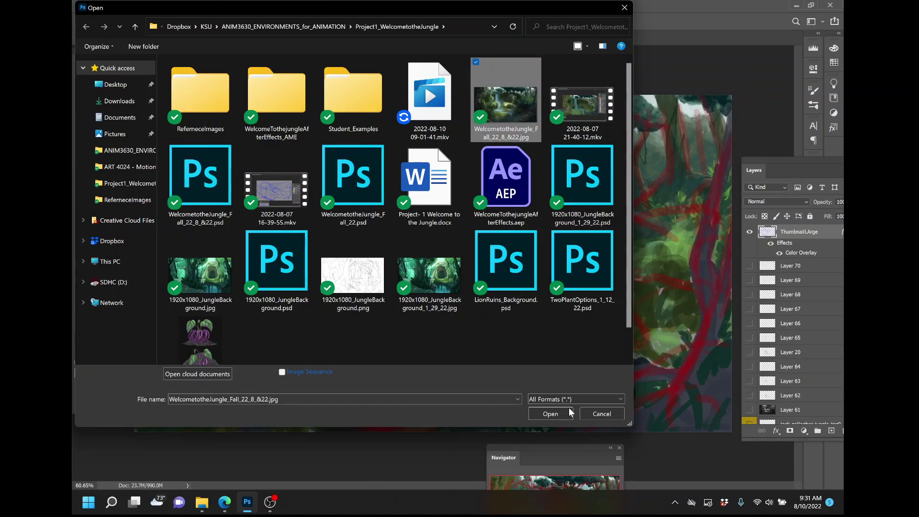
click(561, 413)
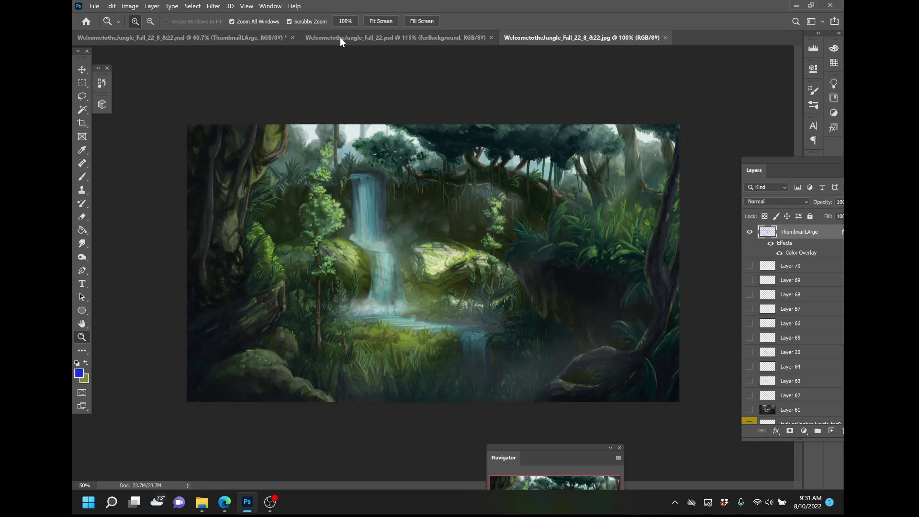
Compare the flat-color painting in WelcometotheJungle_Fall_22.psd with the finished WelcometotheJungle_Fall_22_8_&22.jpg, ending on the JPG
click(340, 38)
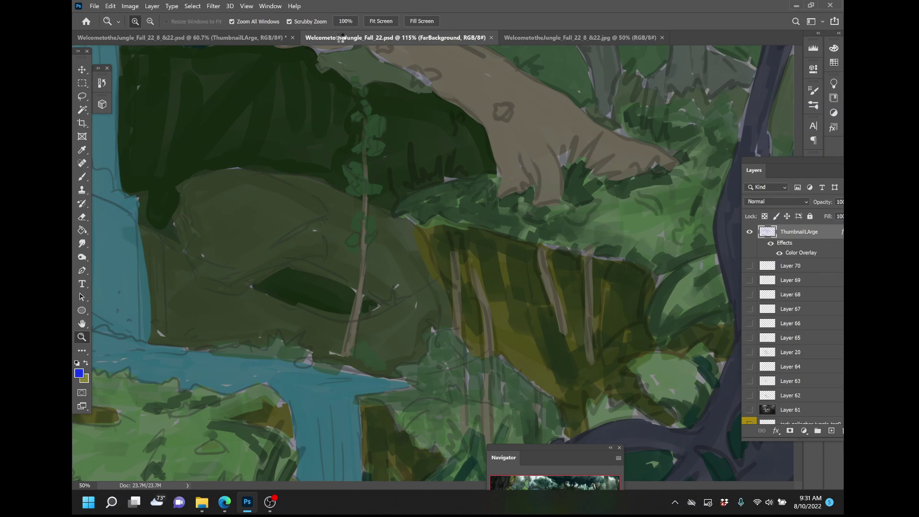
click(543, 37)
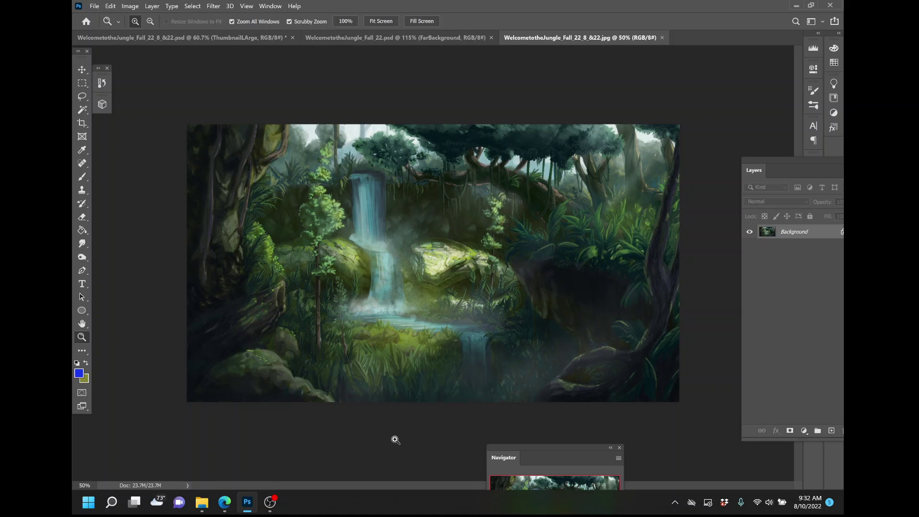
Desaturate the finished JPG painting to check its values in grayscale, and undo the desaturation
click(130, 6)
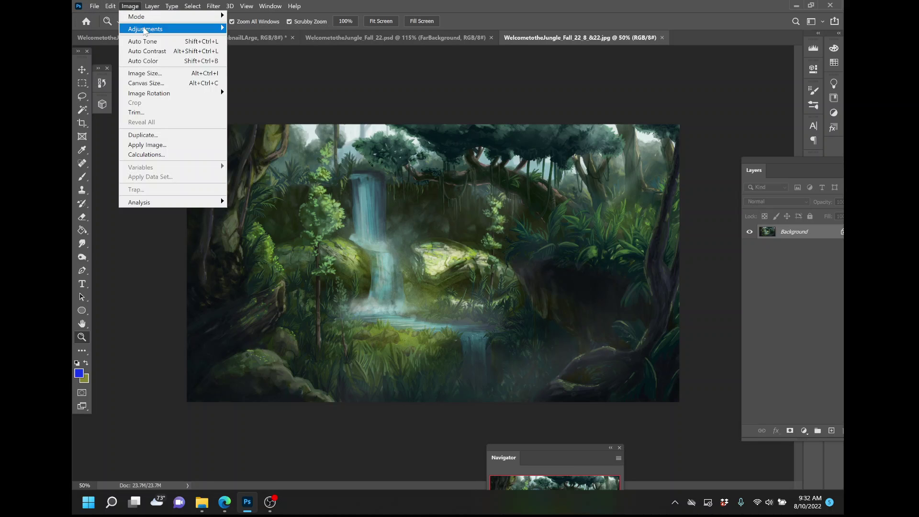
mouse_move(145, 30)
click(271, 213)
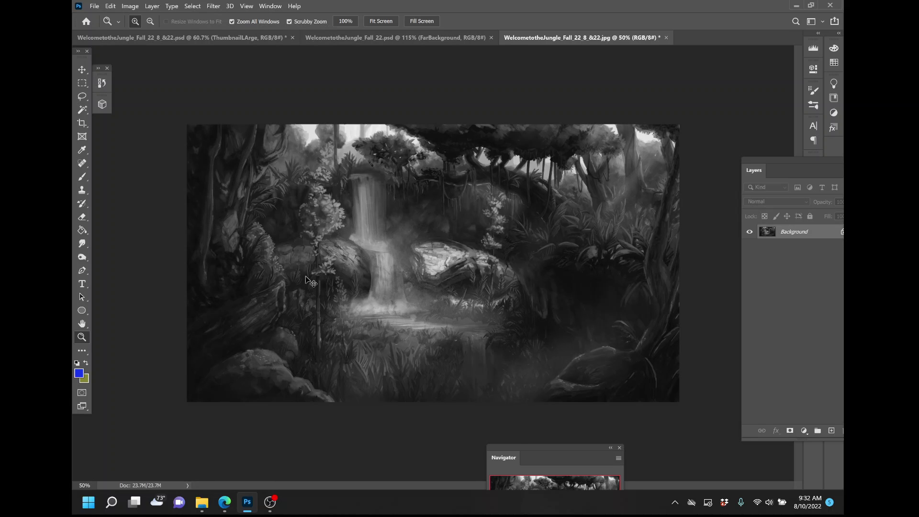
key(ctrl+z)
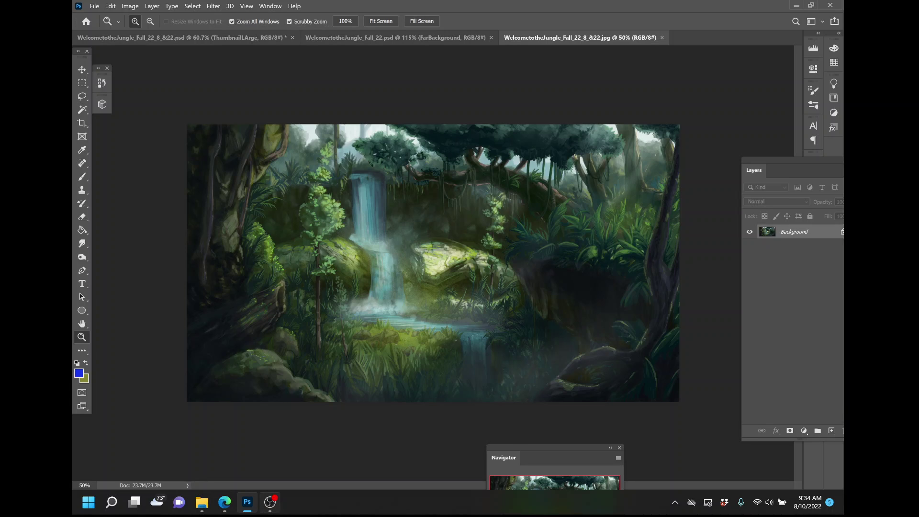
mouse_move(274, 506)
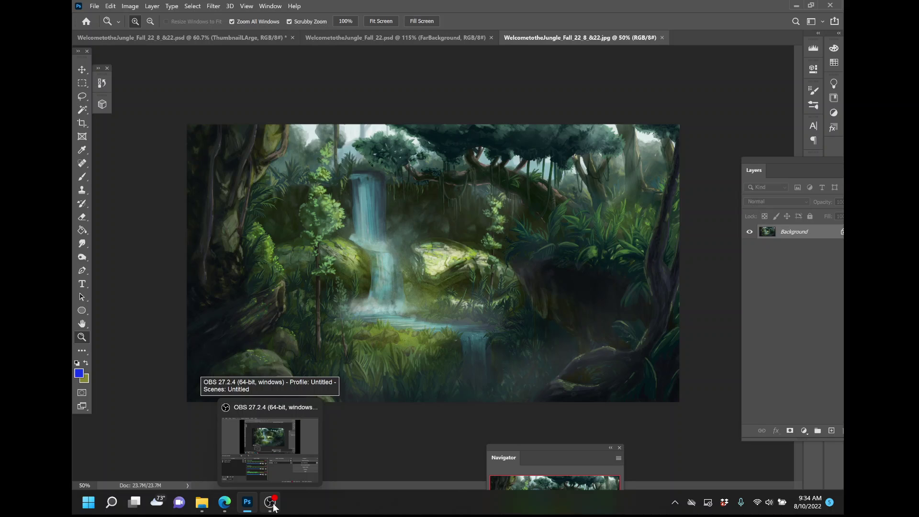